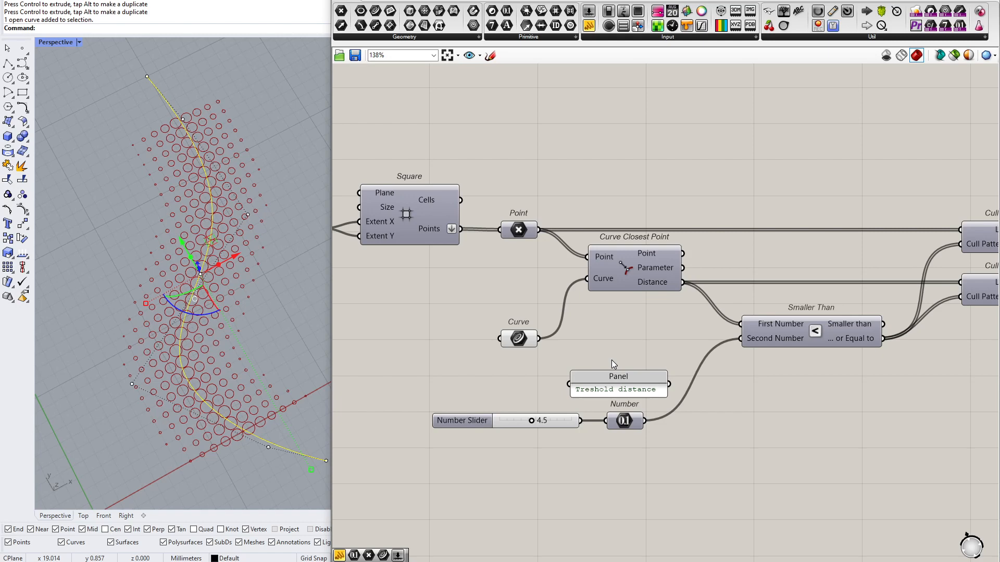
Draw a four-point interpolated curve beside the existing circle pattern in the Rhino viewport
right_drag(549, 358, 601, 362)
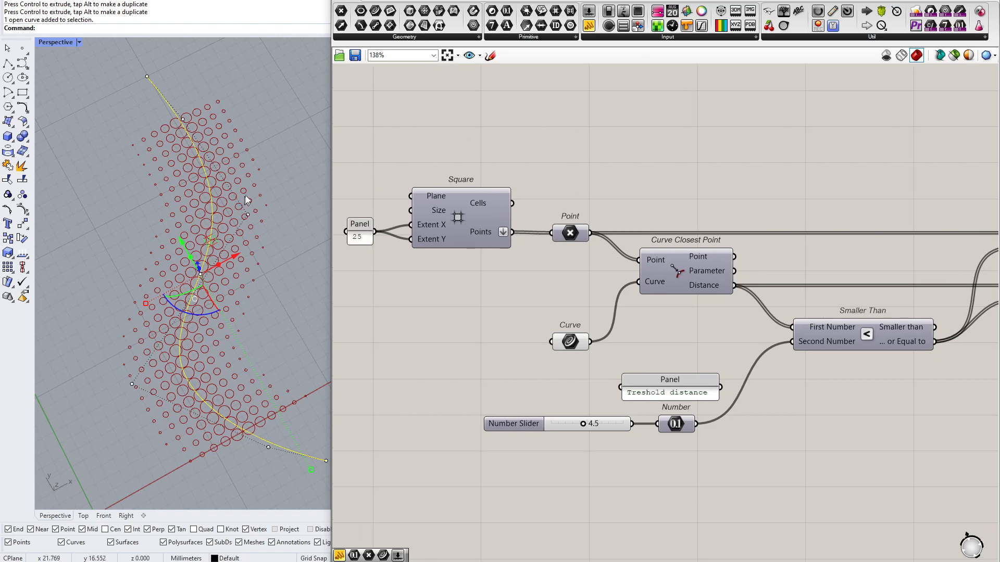
scroll(244, 197, down, 3)
click(284, 257)
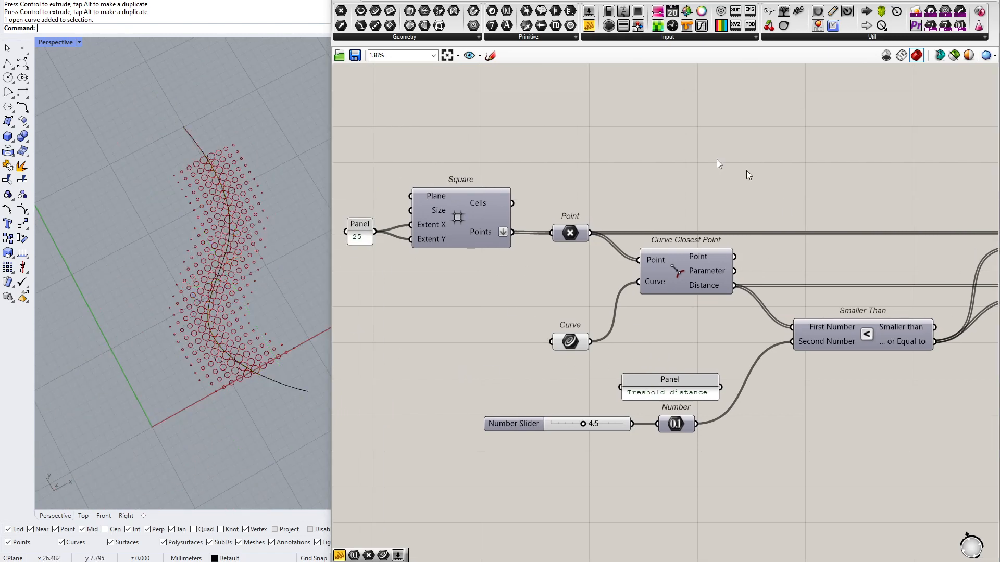
click(28, 71)
click(54, 69)
click(90, 166)
click(132, 221)
click(102, 286)
click(60, 352)
key(Return)
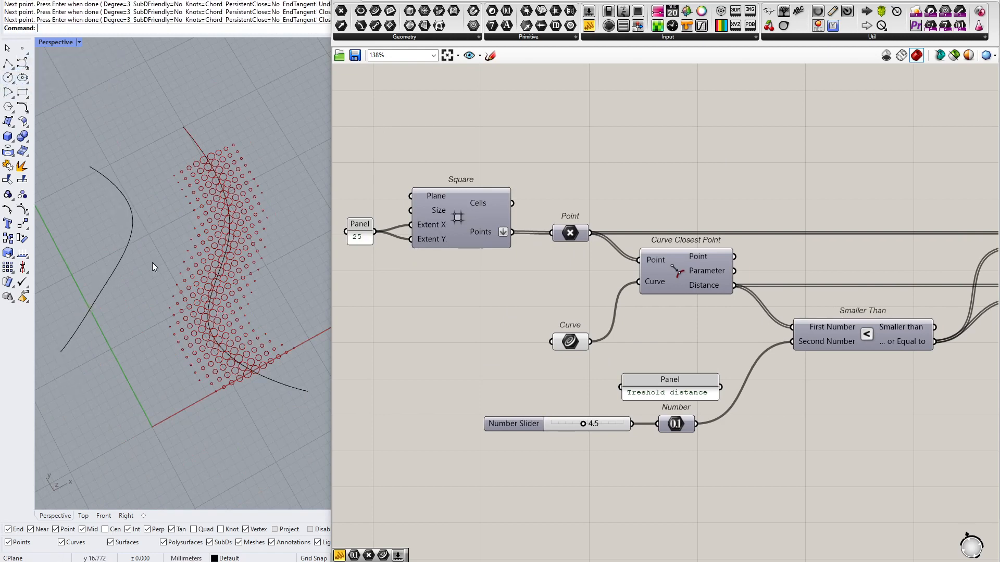
Move the Curve parameter closer to Curve Closest Point and draw a three-point interpolated curve crossing the other two curves
scroll(146, 258, down, 3)
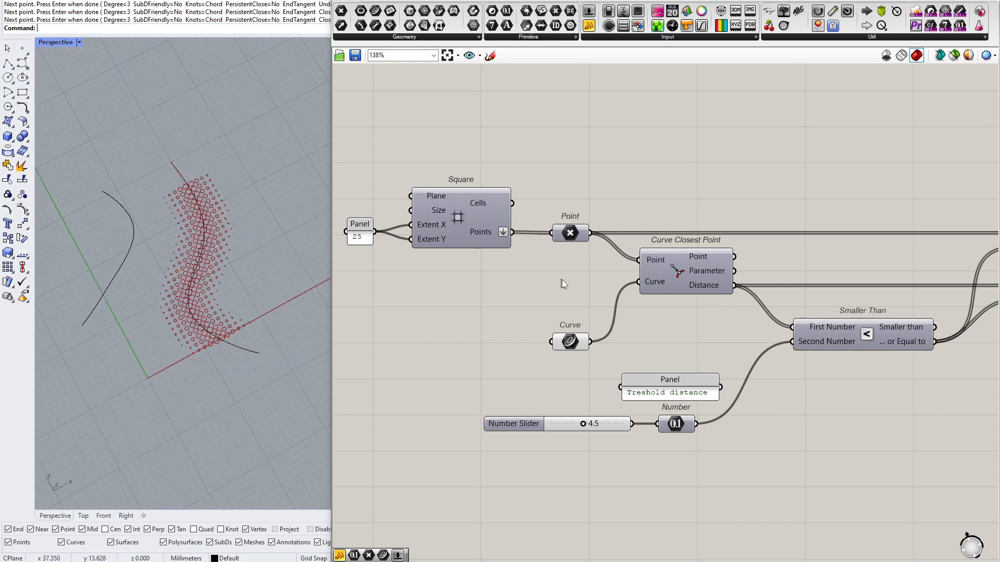
drag(576, 350, 576, 319)
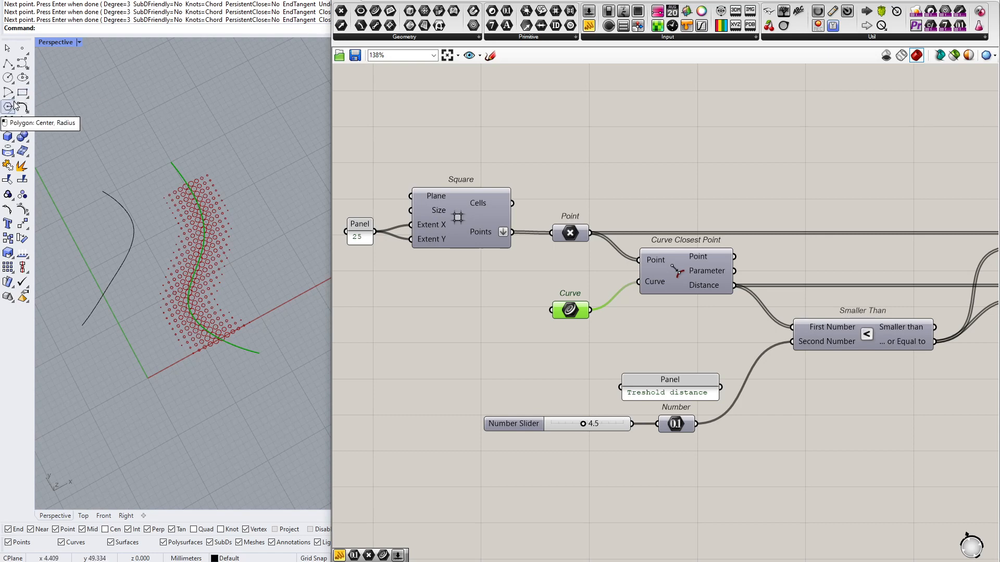
click(27, 69)
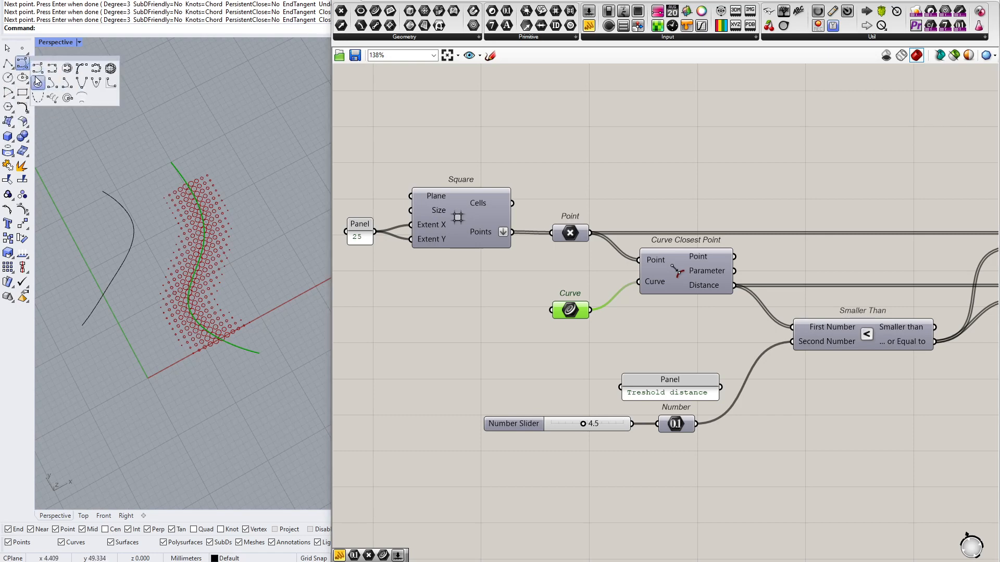
click(53, 71)
click(294, 225)
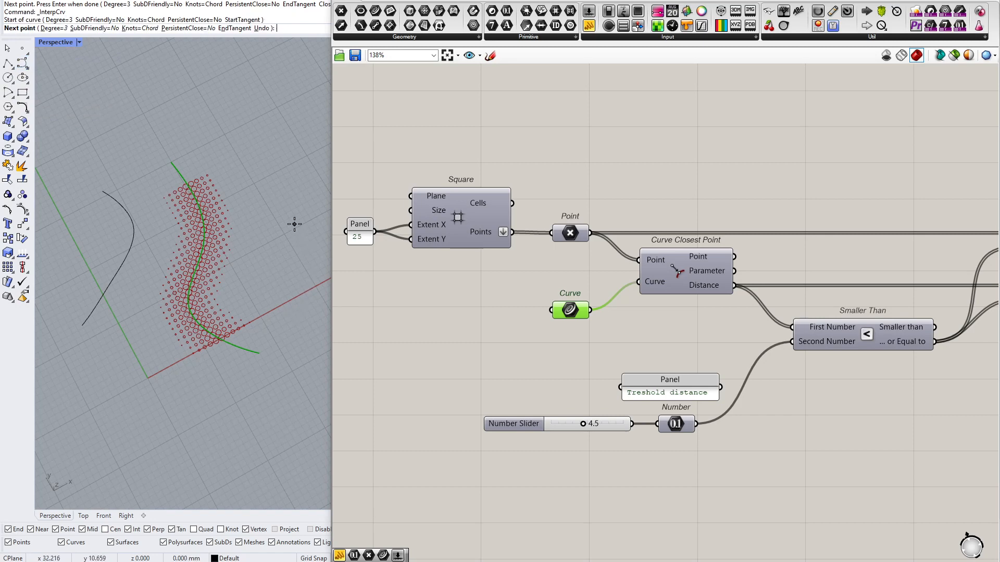
click(165, 284)
click(51, 233)
key(Return)
Select all three curves and reference them in the Curve parameter as multiple curves
drag(253, 192, 94, 367)
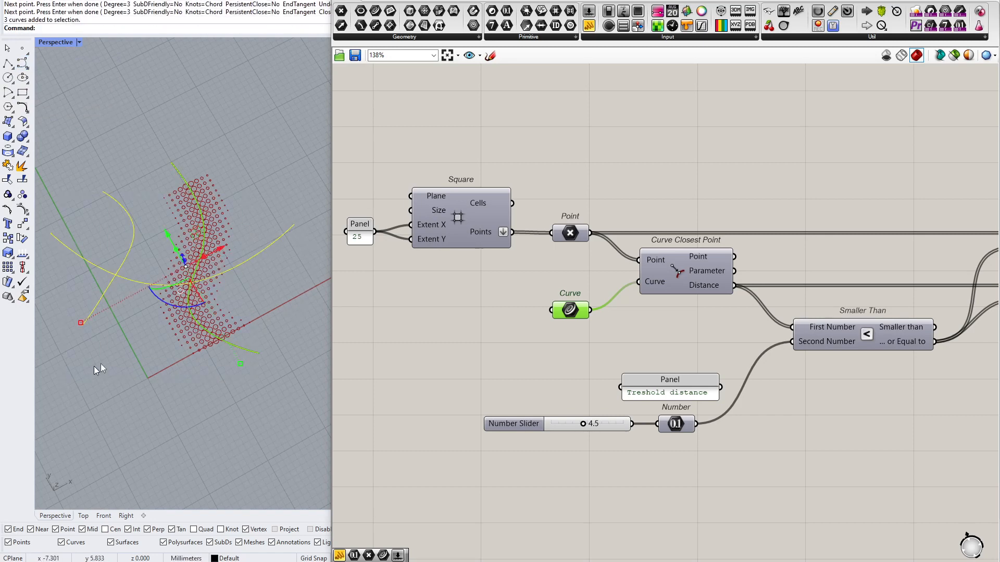
right_click(570, 312)
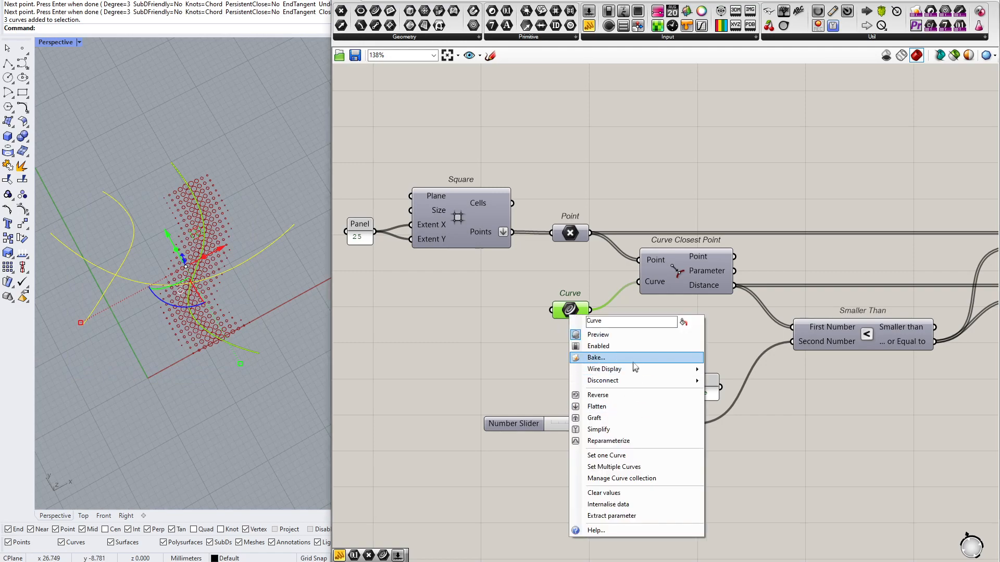
click(666, 466)
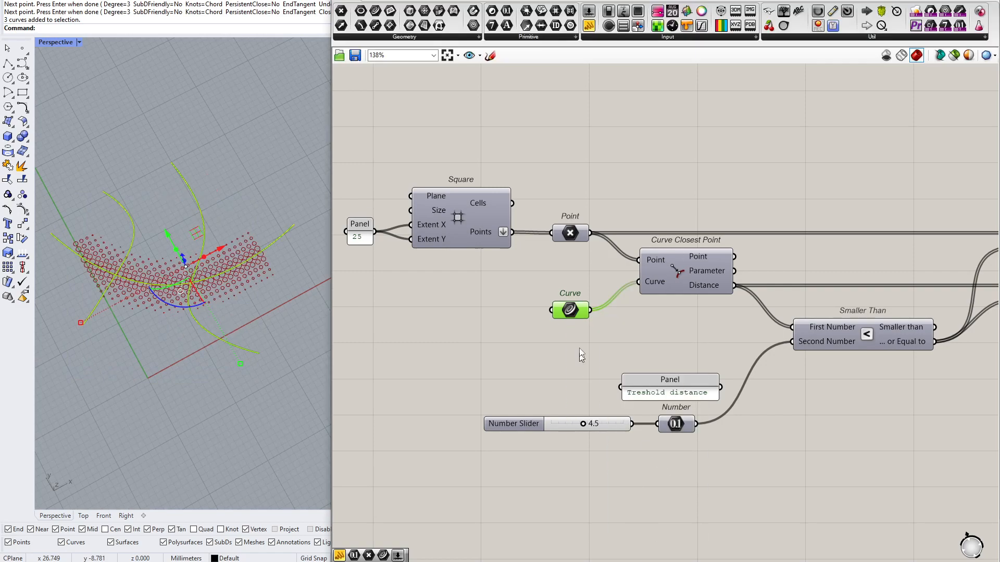
scroll(119, 292, up, 2)
click(139, 358)
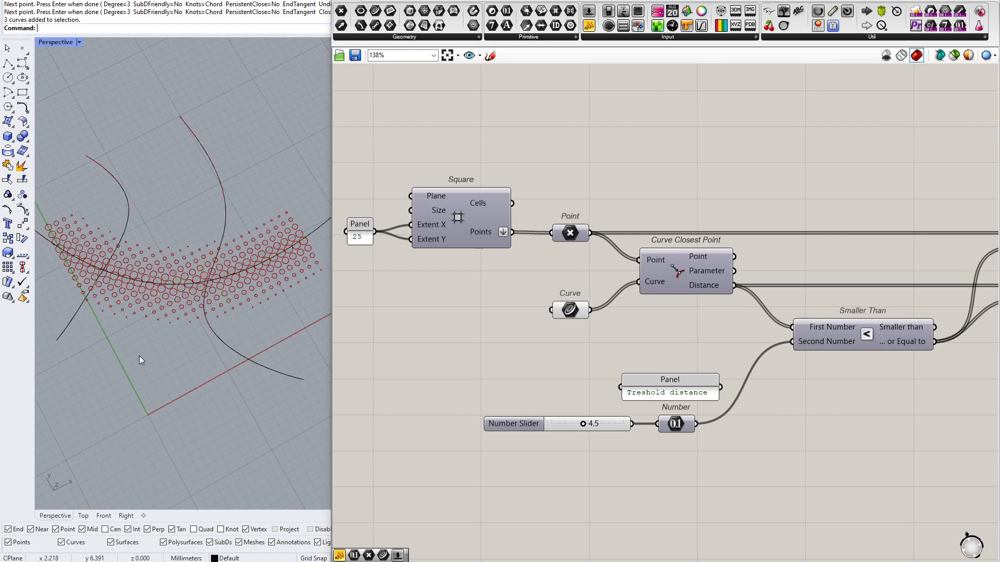
Set the panel that feeds the Square grid's Extent X and Extent Y to 50
scroll(359, 230, up, 3)
double_click(360, 231)
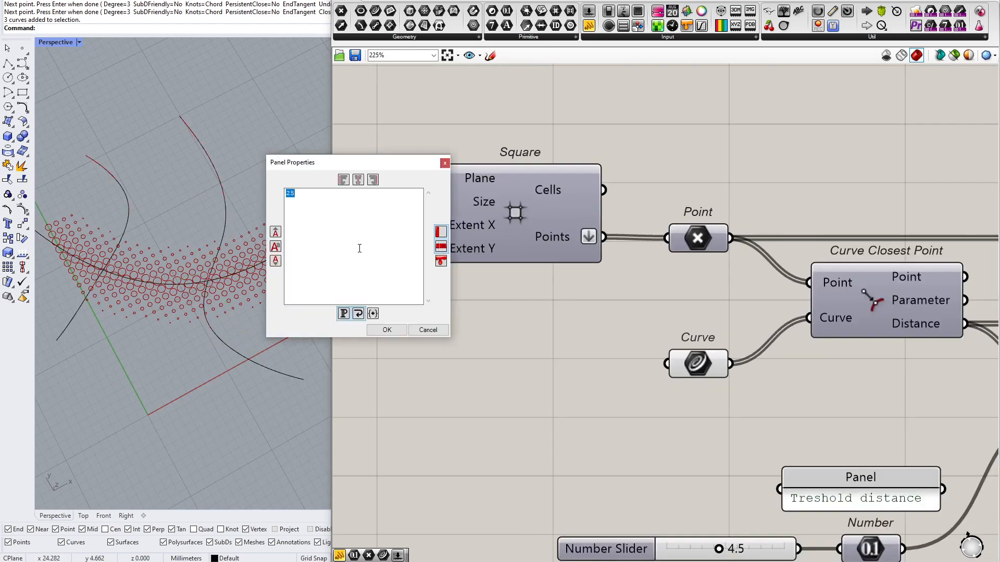
text(50)
click(395, 333)
Move the three curves farther into the enlarged grid area and scale them together
scroll(112, 344, down, 6)
drag(192, 253, 92, 366)
drag(149, 287, 150, 269)
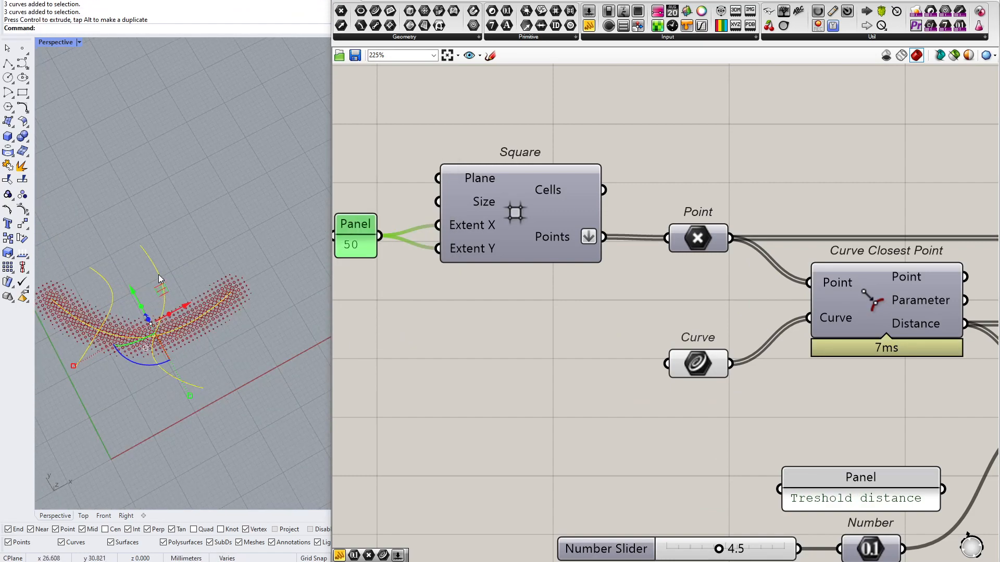
scroll(189, 362, up, 3)
shift+drag(189, 361, 200, 378)
click(122, 355)
Examine the data arriving at the Curve and Point inputs of the Curve Closest Point component
scroll(121, 355, up, 3)
right_drag(784, 380, 701, 384)
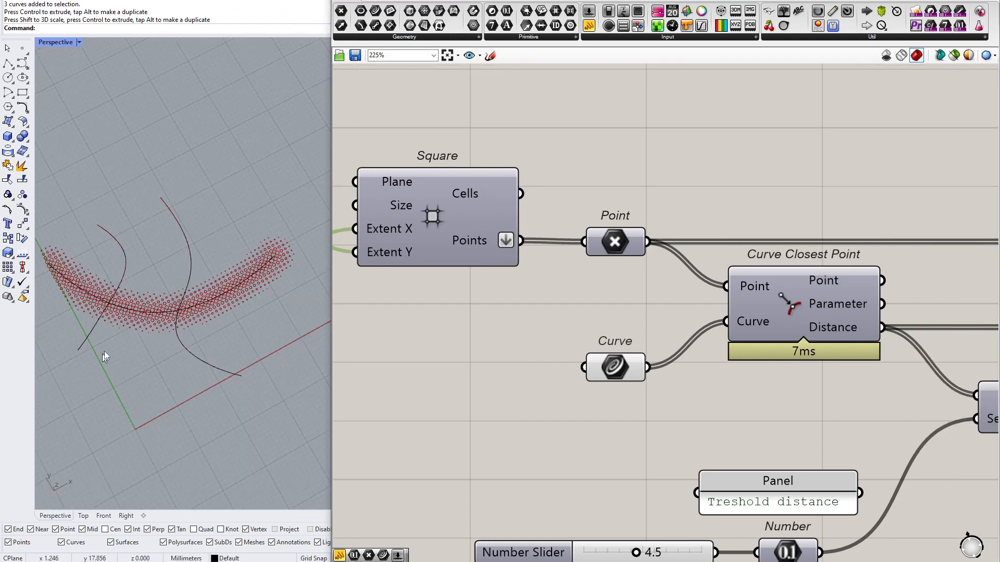
scroll(99, 316, up, 3)
scroll(146, 301, down, 3)
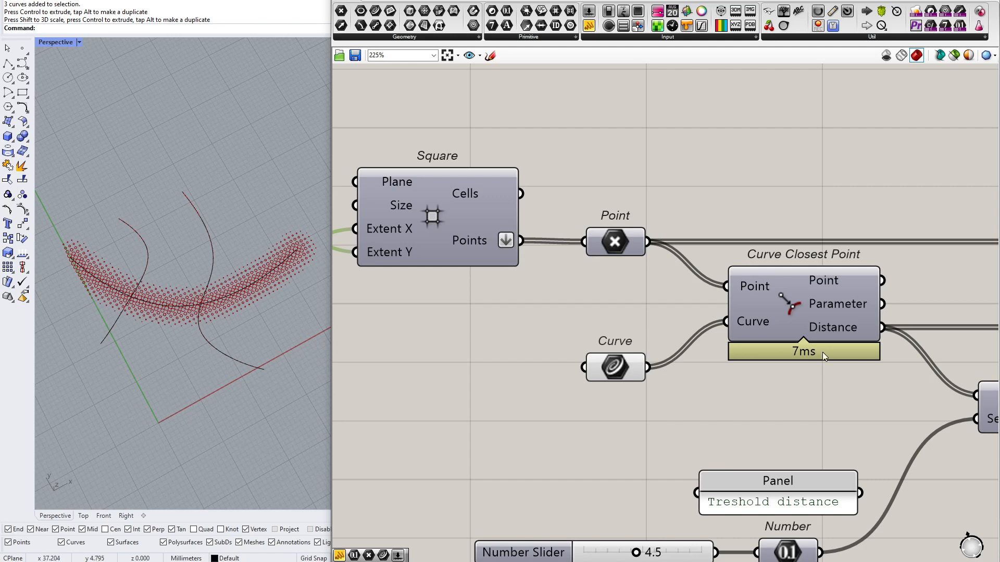
right_drag(823, 352, 770, 365)
mouse_move(687, 332)
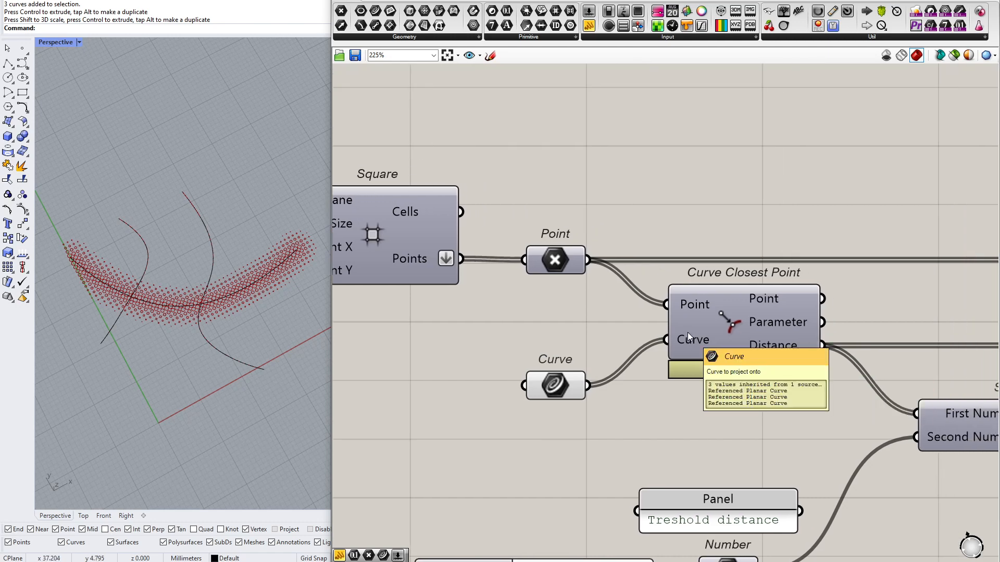
mouse_move(700, 305)
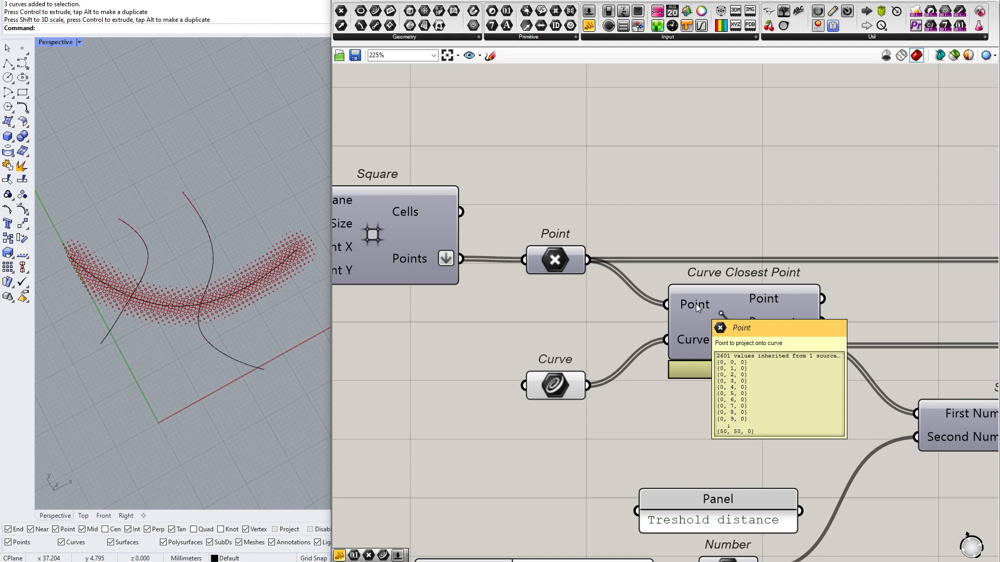
Sketch a column of seven point crosses and a column of three short curves on the Grasshopper canvas
click(490, 55)
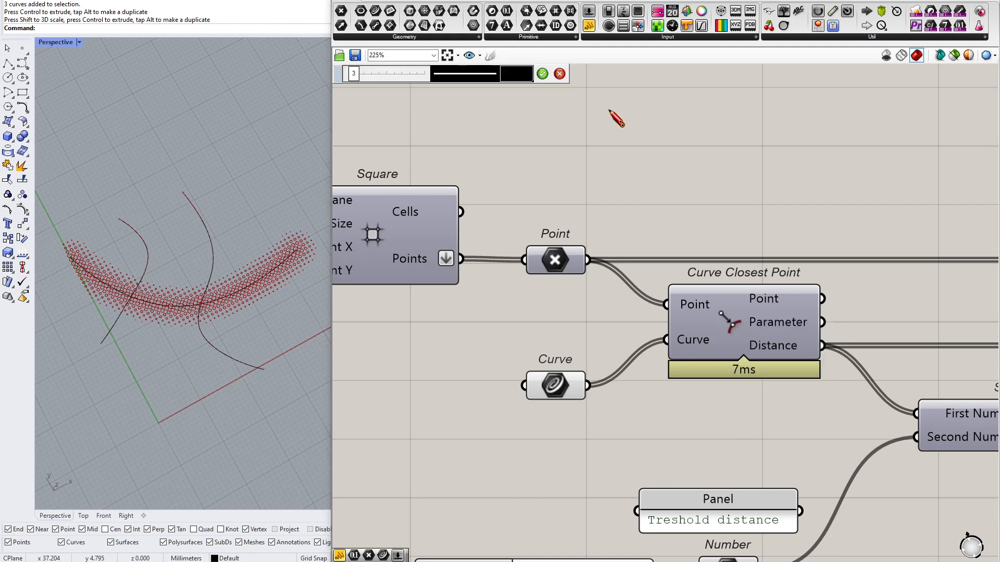
mouse_move(746, 80)
mouse_down()
mouse_move(728, 95)
mouse_move(696, 100)
mouse_up()
mouse_move(619, 138)
mouse_down()
mouse_move(631, 151)
mouse_move(609, 152)
mouse_up()
drag(705, 151, 713, 114)
drag(615, 182, 633, 196)
drag(633, 180, 614, 193)
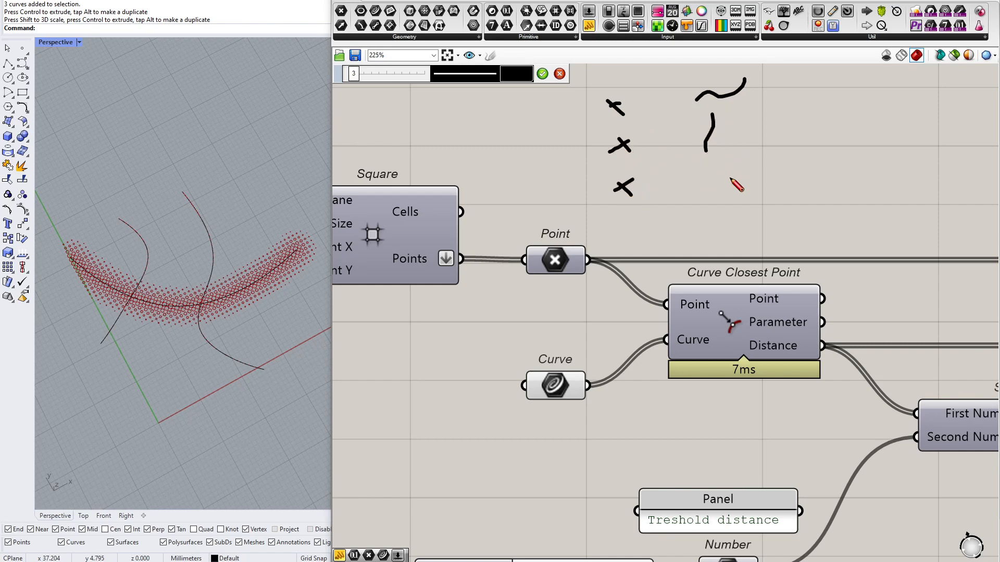
drag(735, 163, 740, 189)
mouse_move(620, 225)
mouse_down()
mouse_move(633, 235)
mouse_move(617, 235)
mouse_move(636, 271)
mouse_up()
mouse_move(636, 255)
mouse_down()
mouse_move(619, 272)
mouse_move(633, 306)
mouse_up()
mouse_move(633, 292)
mouse_down()
mouse_move(614, 307)
mouse_move(634, 337)
mouse_up()
drag(633, 323, 616, 336)
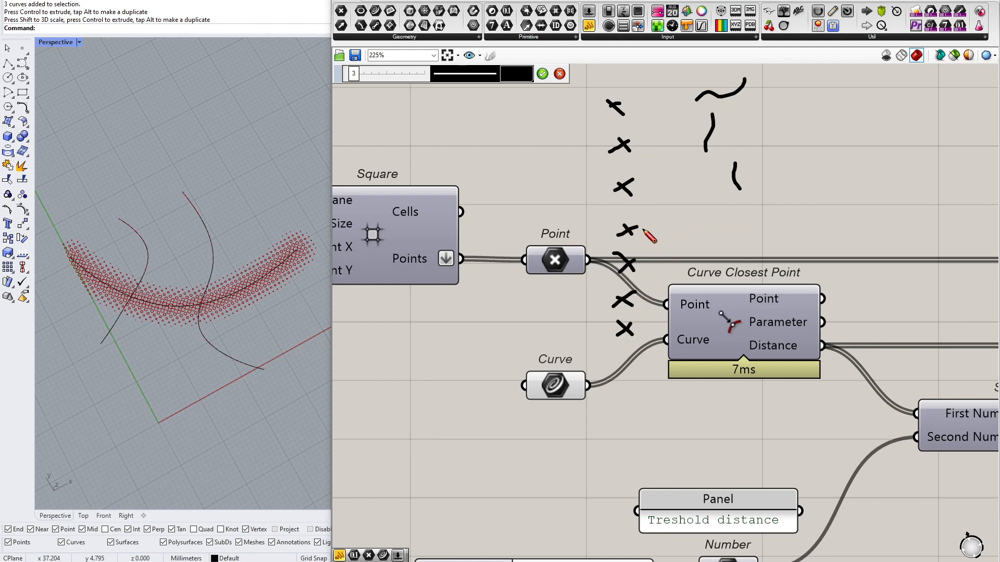
Sketch lines linking the lower point crosses to the last curve, and discard the whole canvas sketch
drag(640, 228, 716, 184)
drag(661, 245, 729, 200)
drag(652, 284, 718, 224)
drag(643, 323, 726, 210)
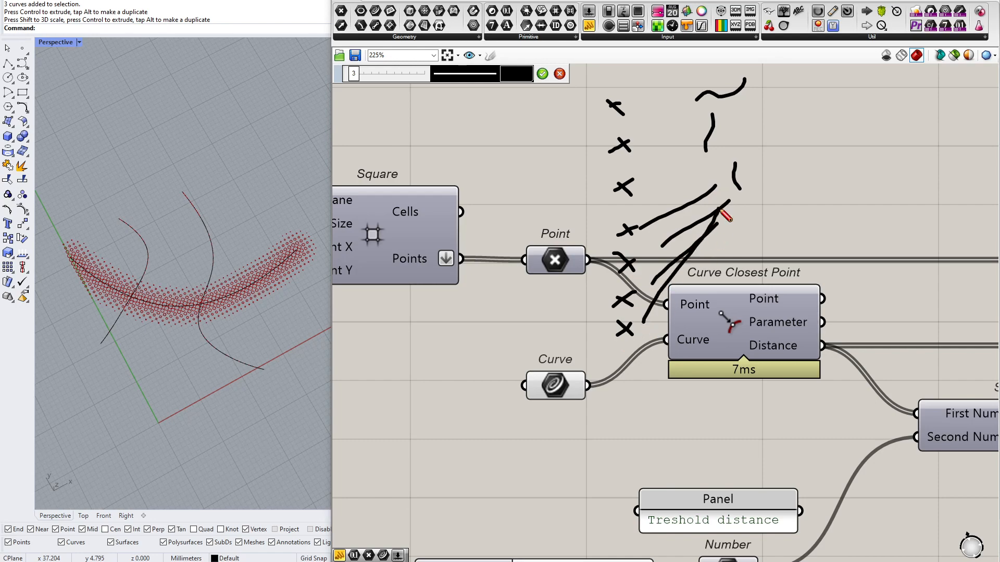
click(560, 74)
Add a Pull Point component to the canvas below Curve Closest Point
scroll(639, 264, down, 2)
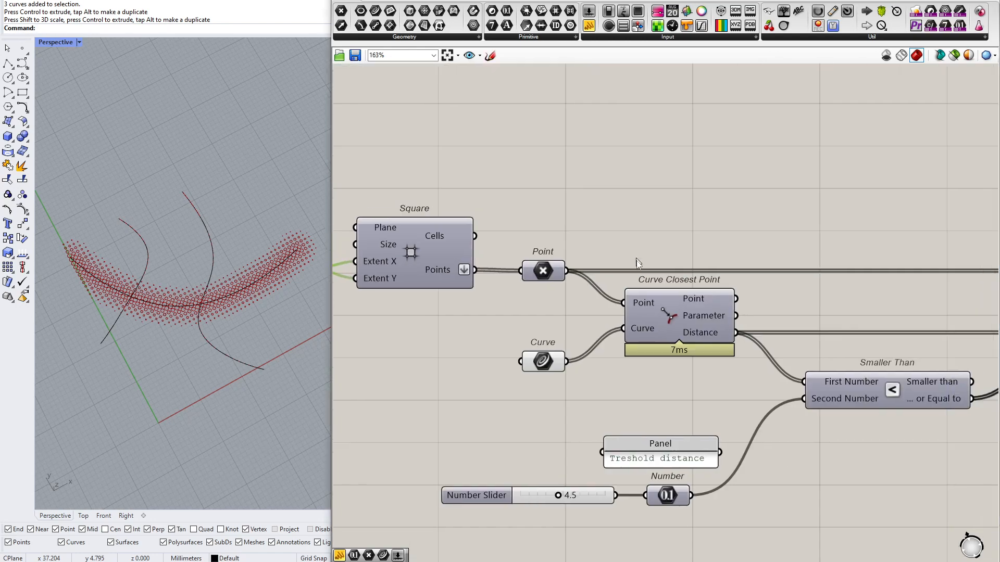
scroll(654, 298, up, 1)
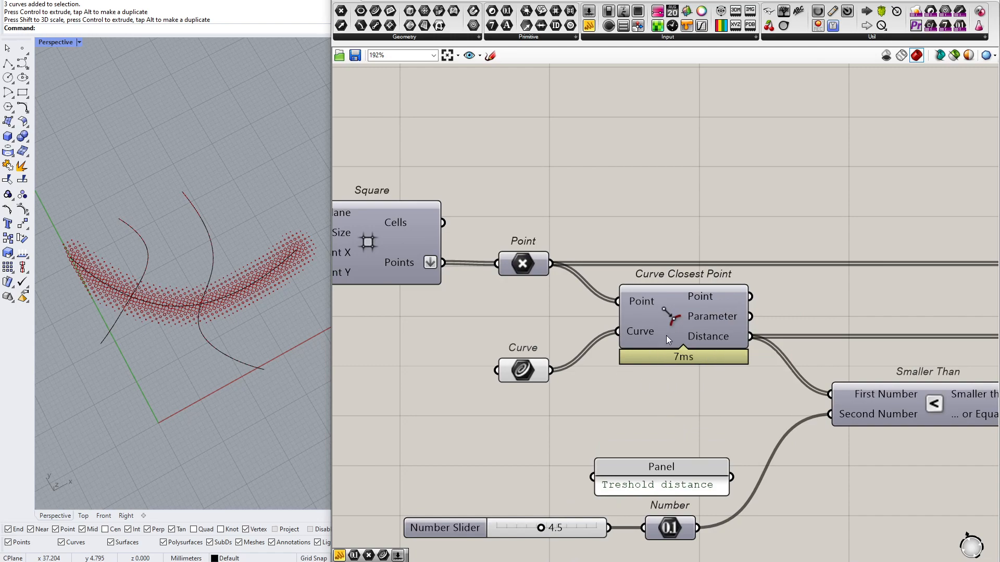
right_drag(677, 323, 584, 320)
scroll(567, 316, down, 3)
scroll(567, 316, up, 3)
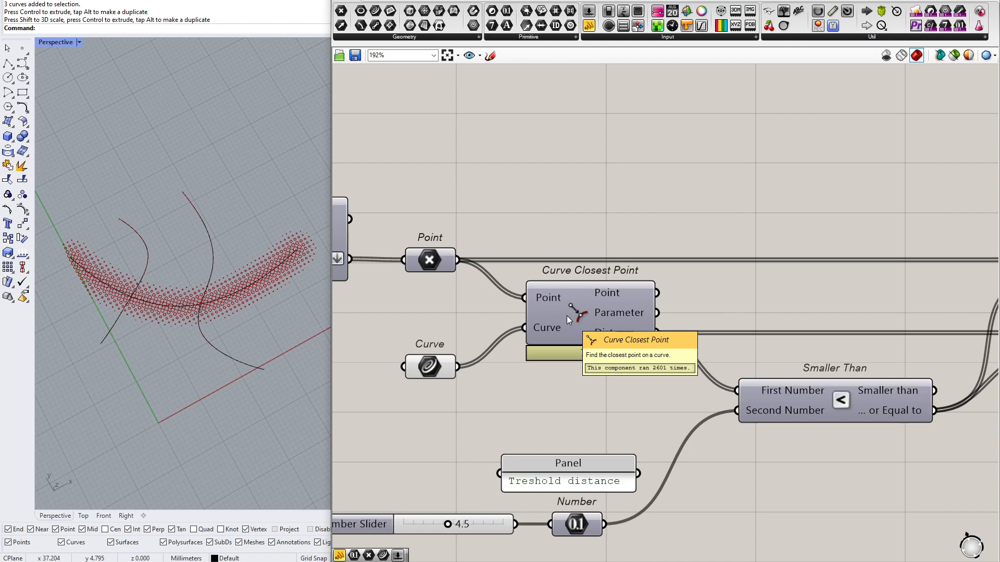
right_drag(567, 315, 588, 317)
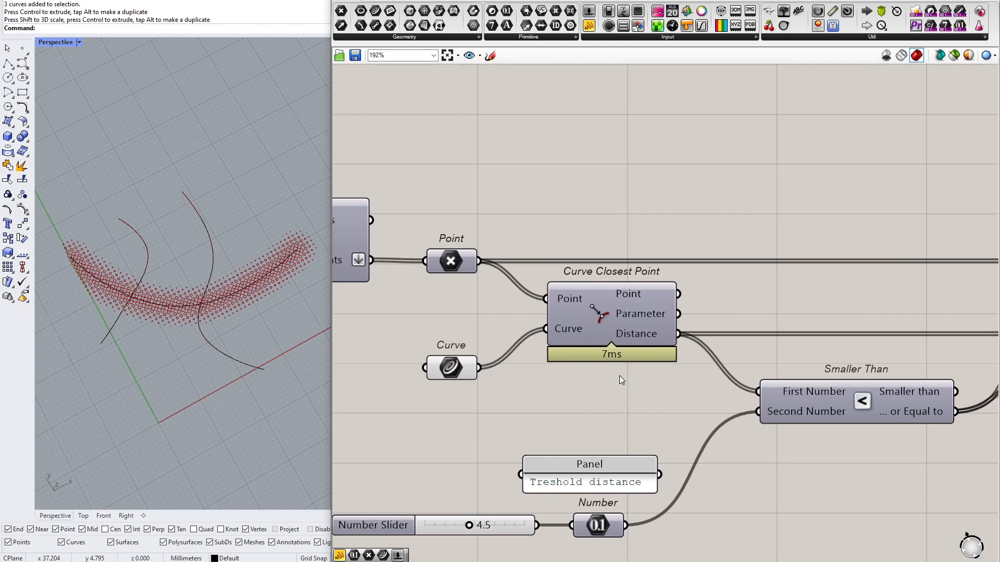
double_click(604, 394)
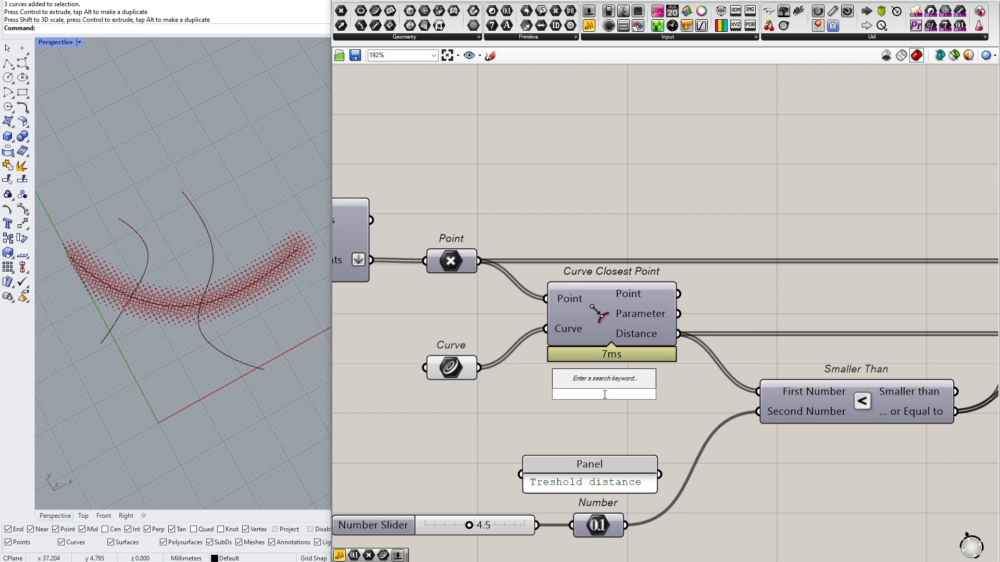
text(pu)
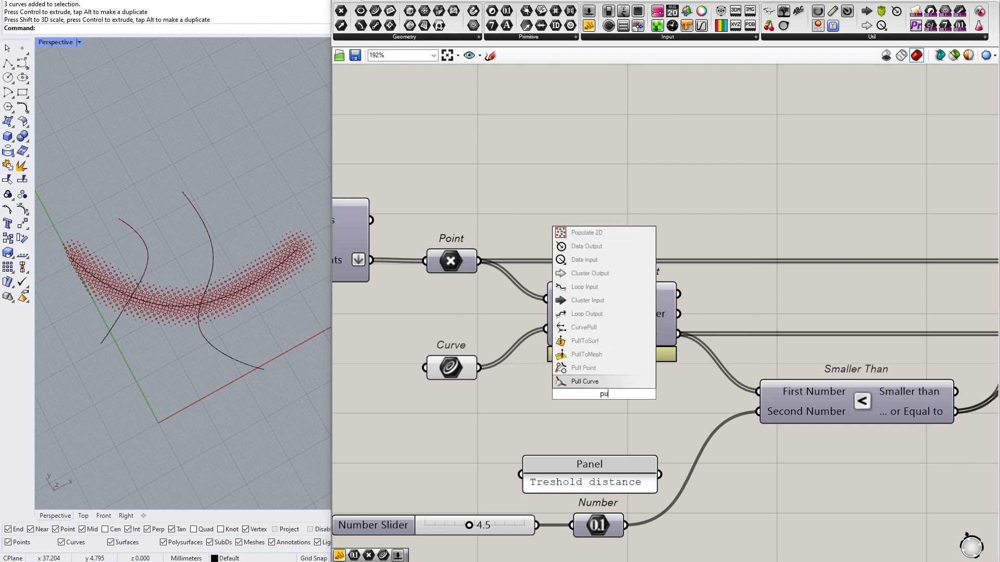
click(595, 373)
drag(595, 373, 597, 408)
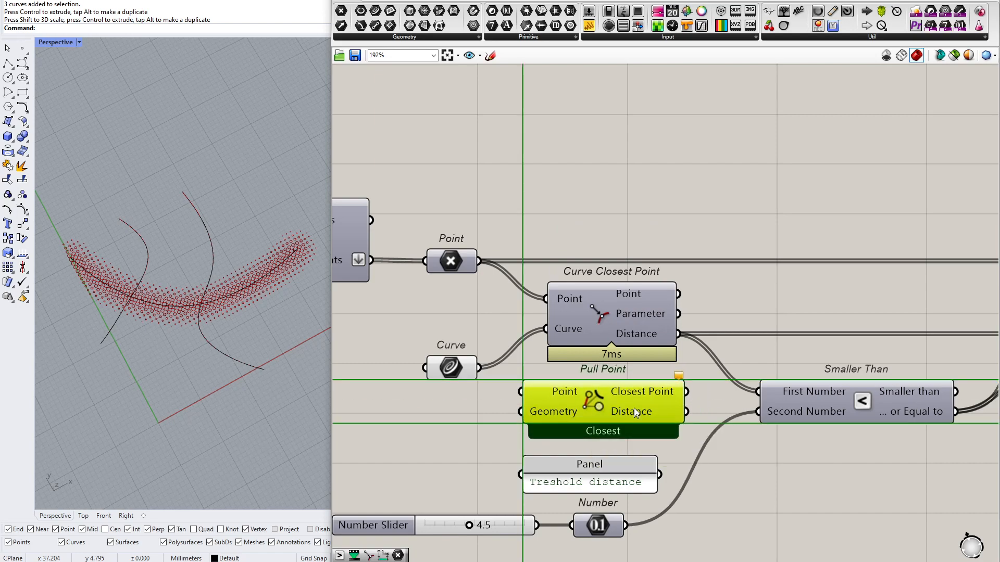
Adjust the Pull Point component's position between Curve Closest Point and the threshold distance panel
scroll(613, 414, up, 2)
drag(613, 414, 613, 421)
drag(490, 344, 727, 462)
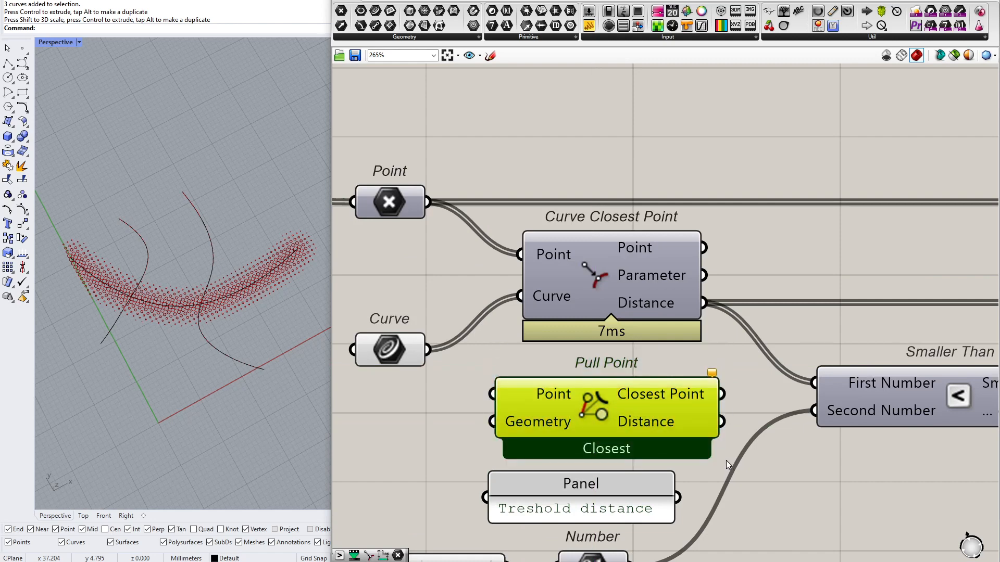
click(749, 257)
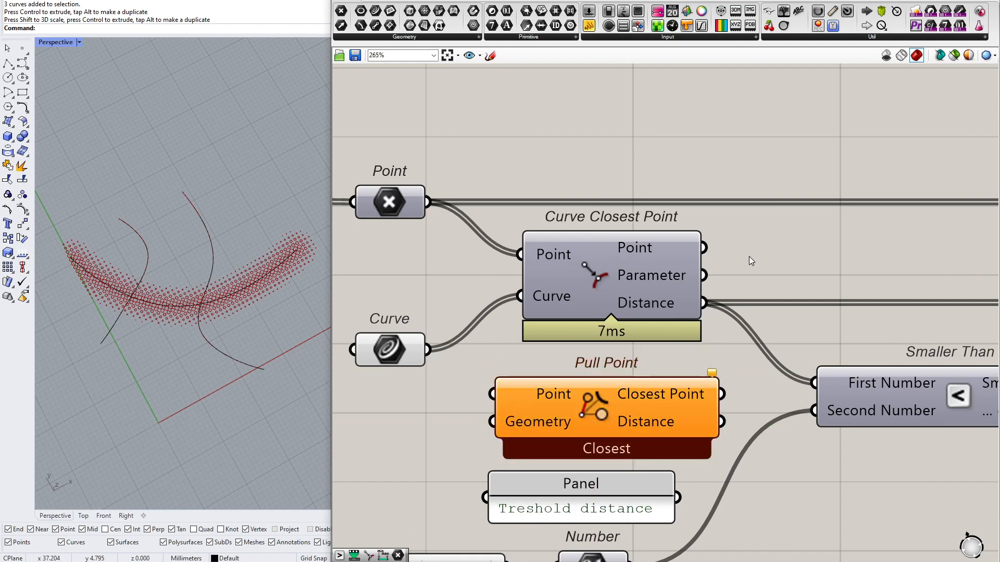
drag(600, 408, 610, 395)
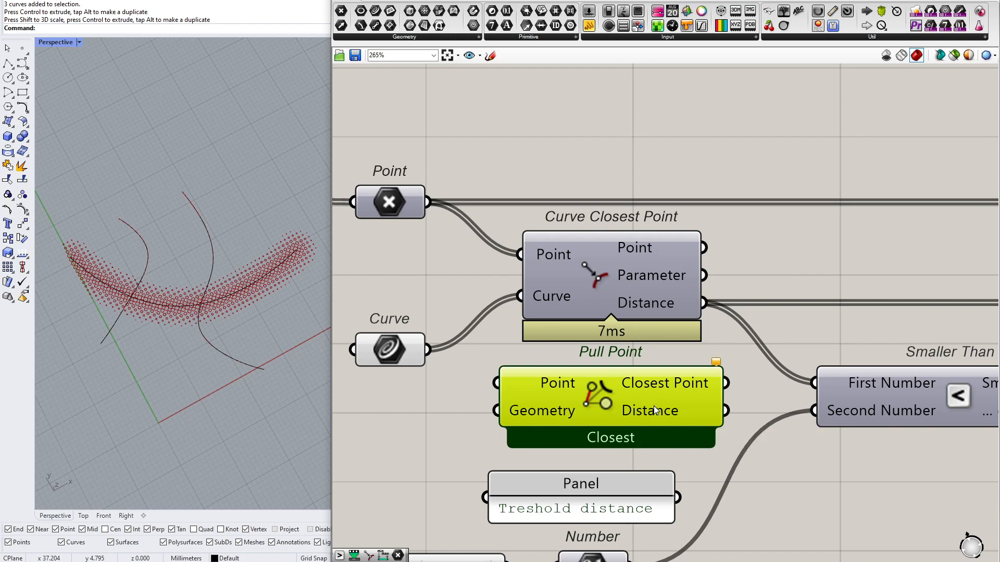
click(630, 278)
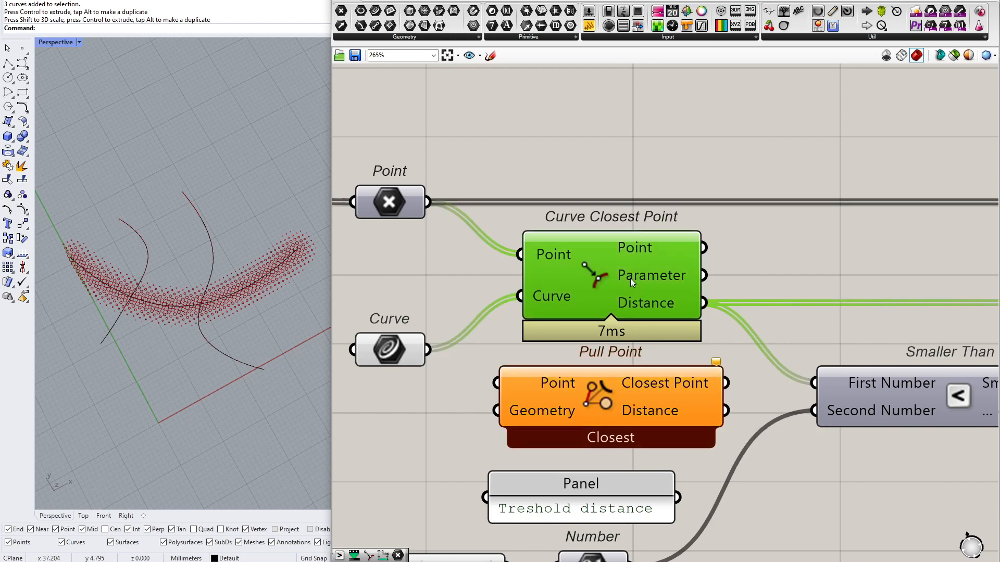
scroll(117, 316, up, 3)
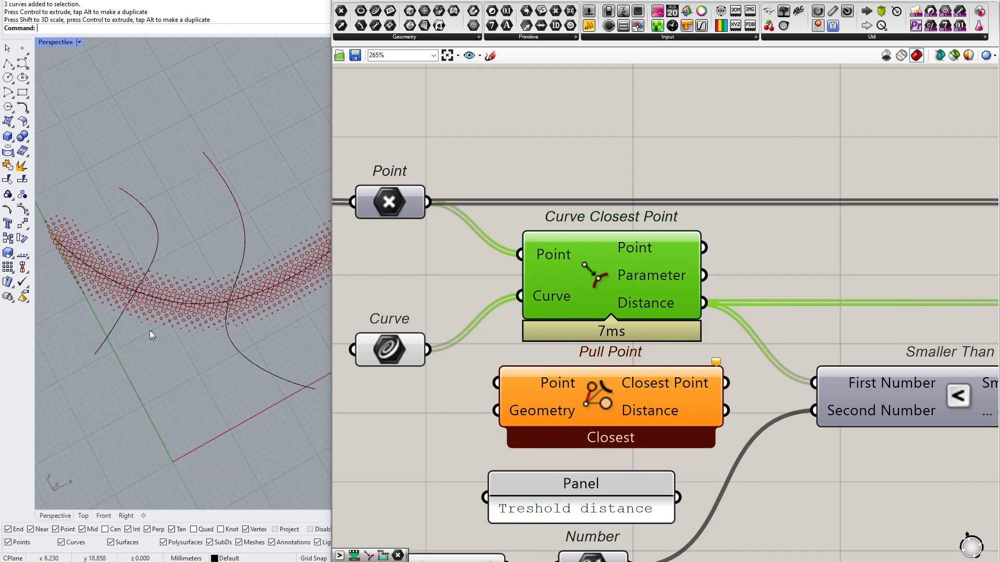
drag(117, 314, 111, 283)
click(310, 285)
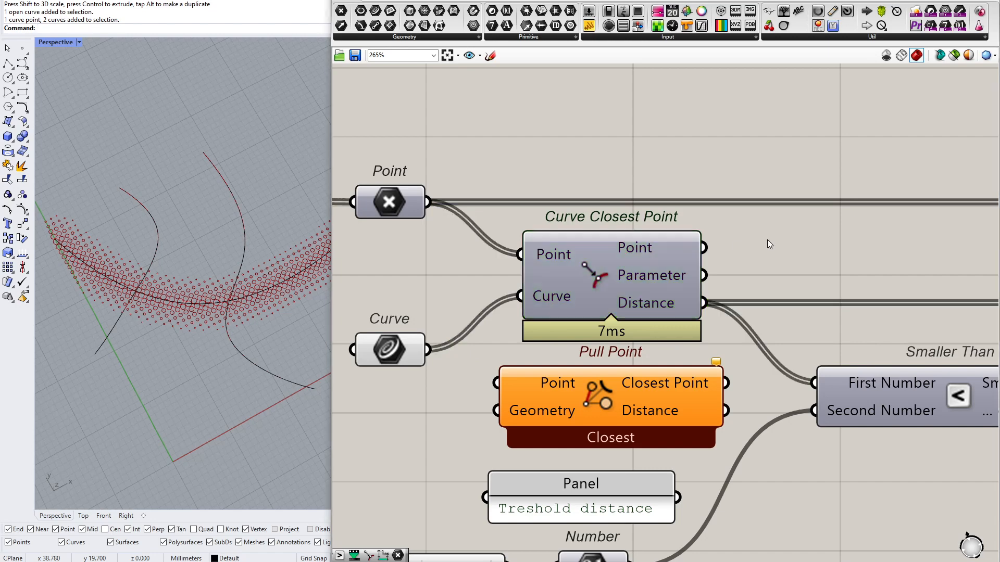
click(756, 256)
Add a panel reading "Ctrl + Shift" to the canvas above Curve Closest Point
double_click(718, 133)
text(//Ctrl + Shf)
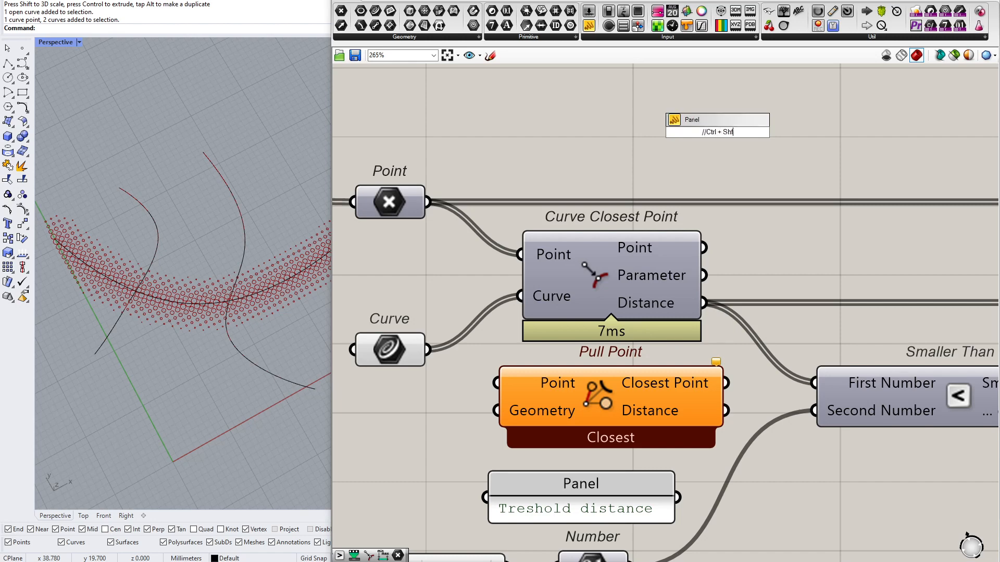
key(BackSpace)
text(ift)
key(Return)
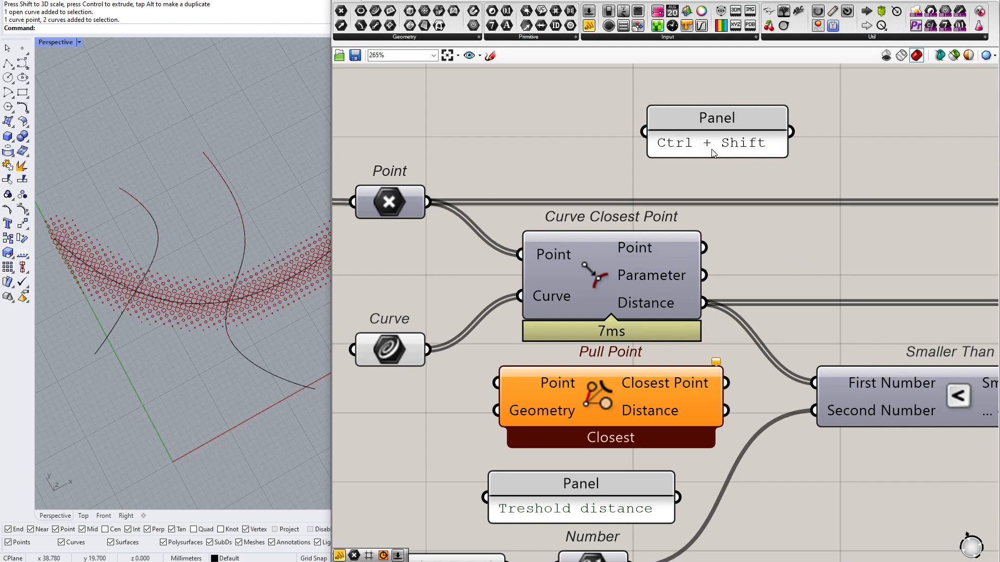
Transfer the Distance, Curve and Point wires from Curve Closest Point to Pull Point's Distance, Geometry and Point
ctrl+shift+drag(704, 302, 724, 411)
ctrl+shift+drag(520, 296, 498, 411)
ctrl+shift+drag(520, 254, 500, 386)
Delete Curve Closest Point and move Pull Point into its place
click(619, 276)
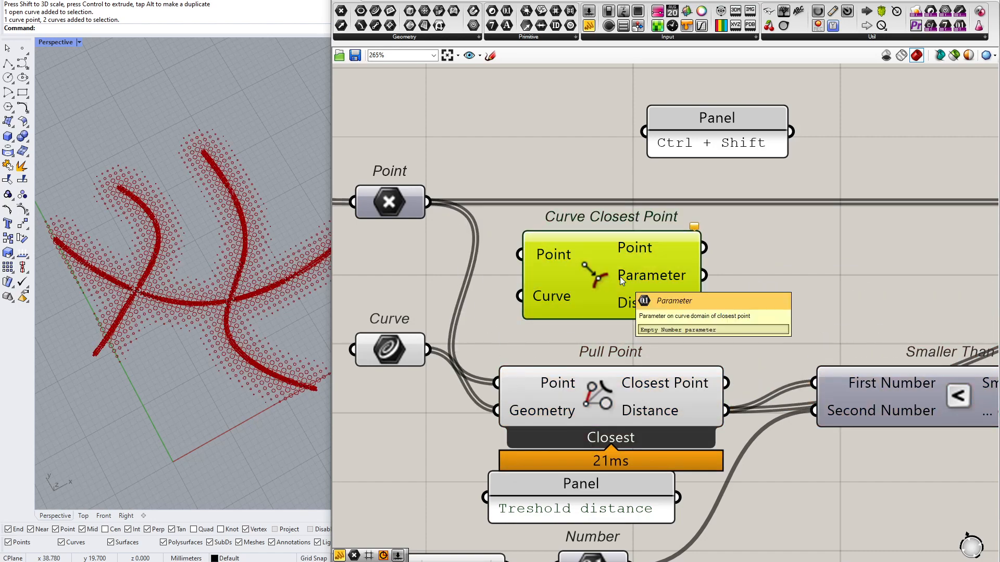
key(Delete)
drag(604, 407, 633, 273)
click(636, 336)
click(621, 256)
click(604, 208)
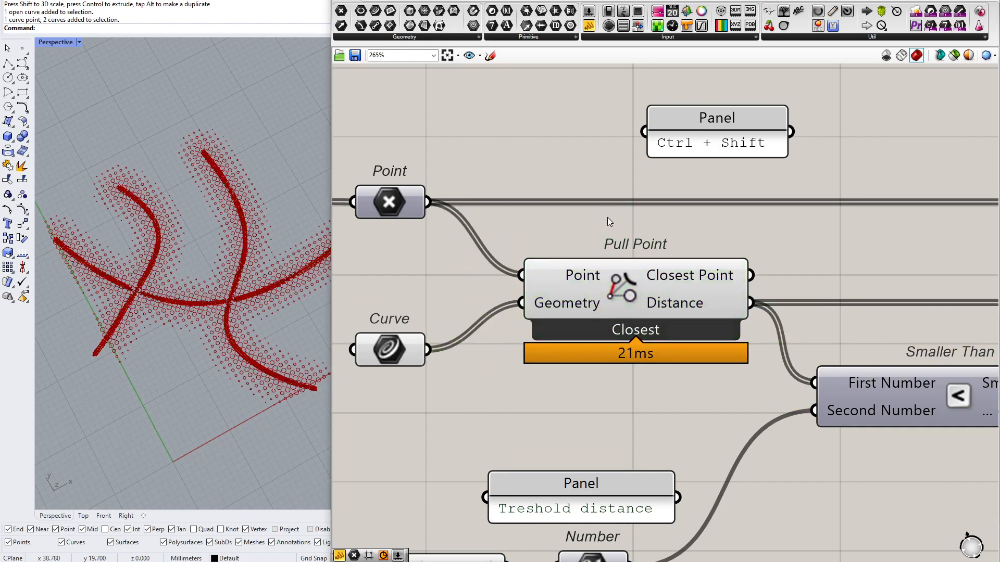
Turn off the preview of the Pull Point component
scroll(182, 316, up, 3)
right_drag(182, 316, 195, 325)
right_click(631, 288)
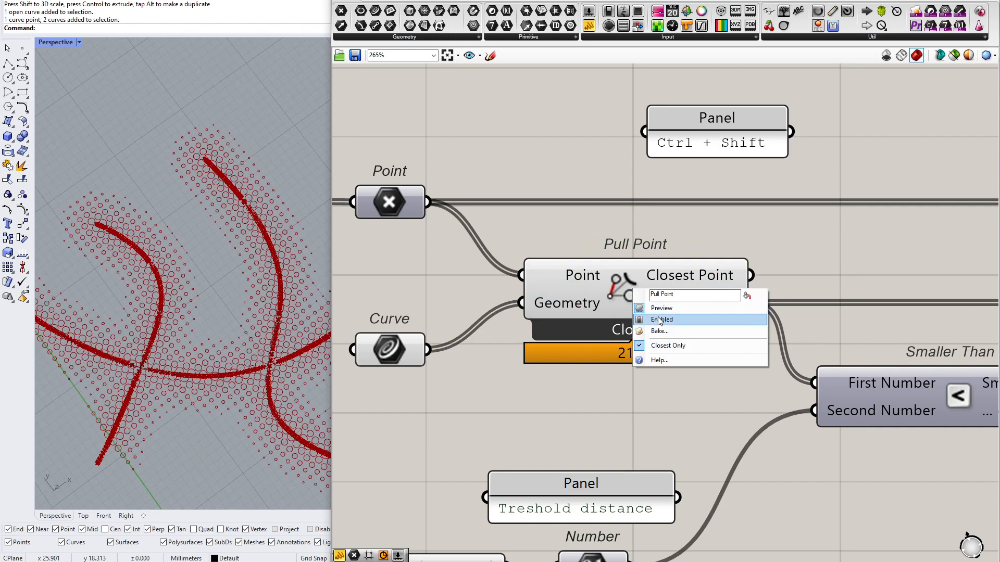
click(661, 308)
scroll(139, 342, down, 6)
scroll(83, 332, up, 2)
right_drag(84, 333, 91, 316)
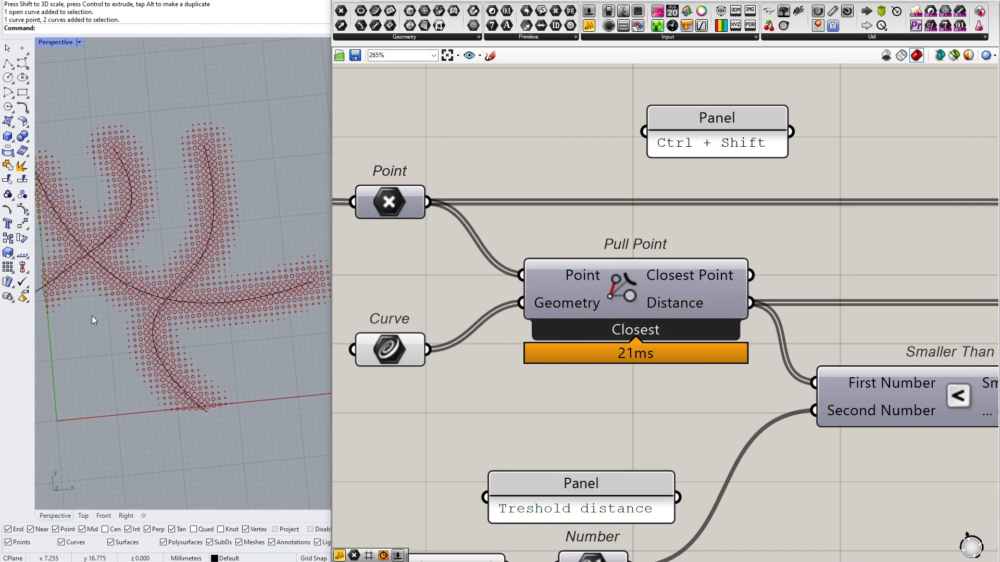
Shift the long crossing attractor curve slightly along X and Y in the Rhino viewport
click(129, 285)
drag(214, 228, 226, 227)
drag(187, 196, 186, 182)
click(267, 120)
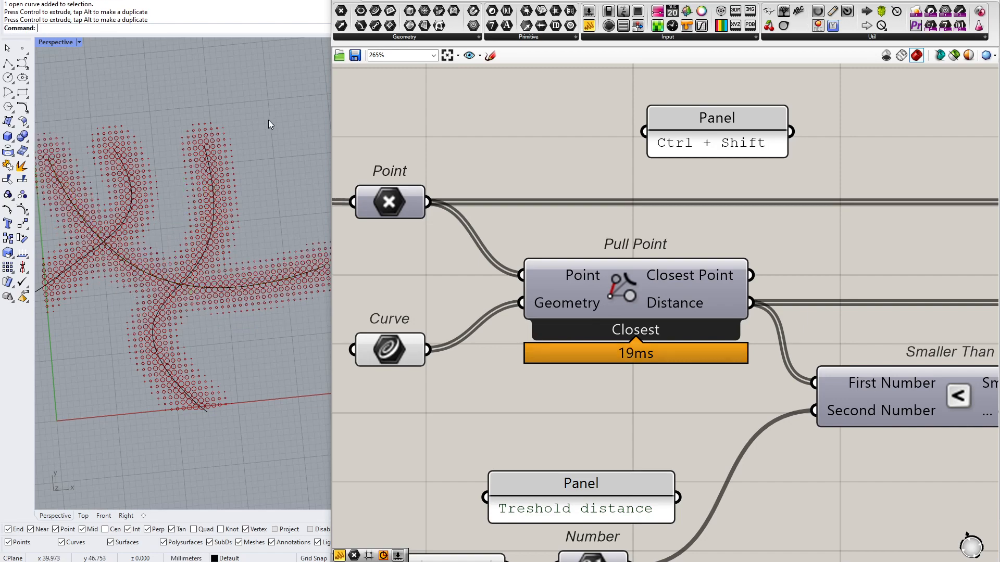
Move the Curve parameter up to line up with Pull Point's Geometry input
scroll(105, 199, up, 3)
right_drag(121, 235, 239, 236)
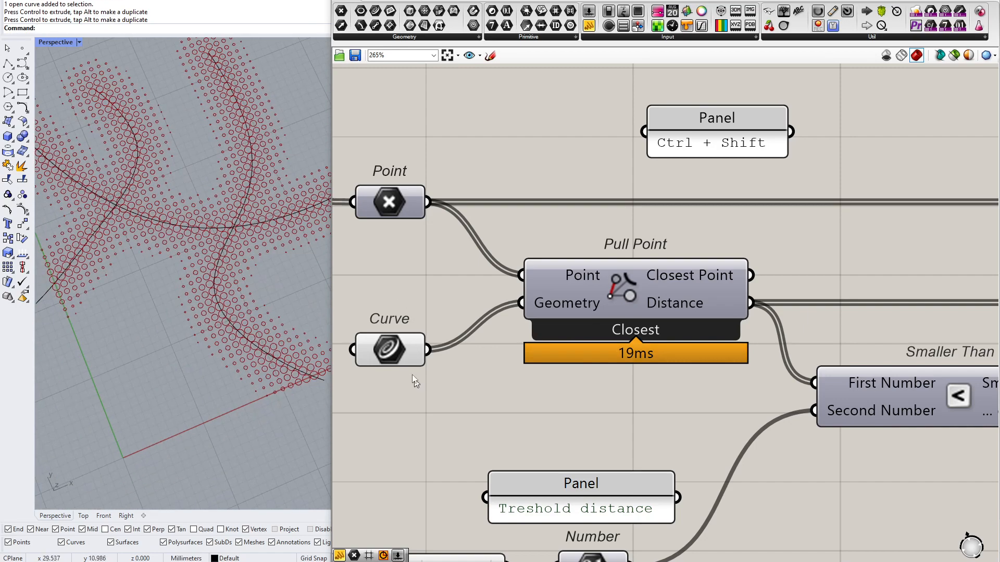
drag(413, 360, 413, 312)
Add a Point parameter, set one point in the Rhino viewport, and add it to Pull Point's Geometry input
drag(341, 11, 390, 423)
right_click(394, 424)
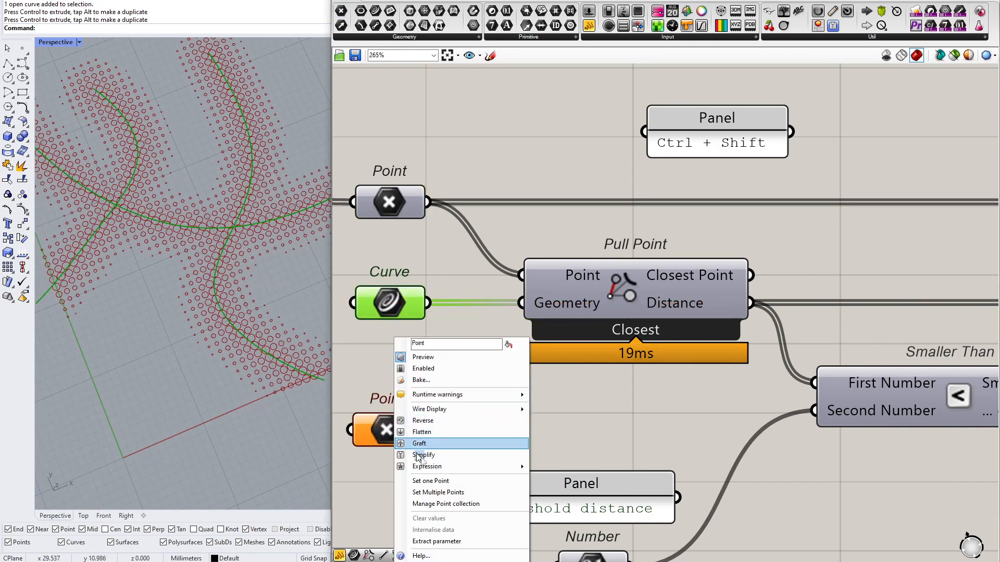
click(411, 480)
click(144, 349)
drag(425, 430, 512, 311)
click(501, 395)
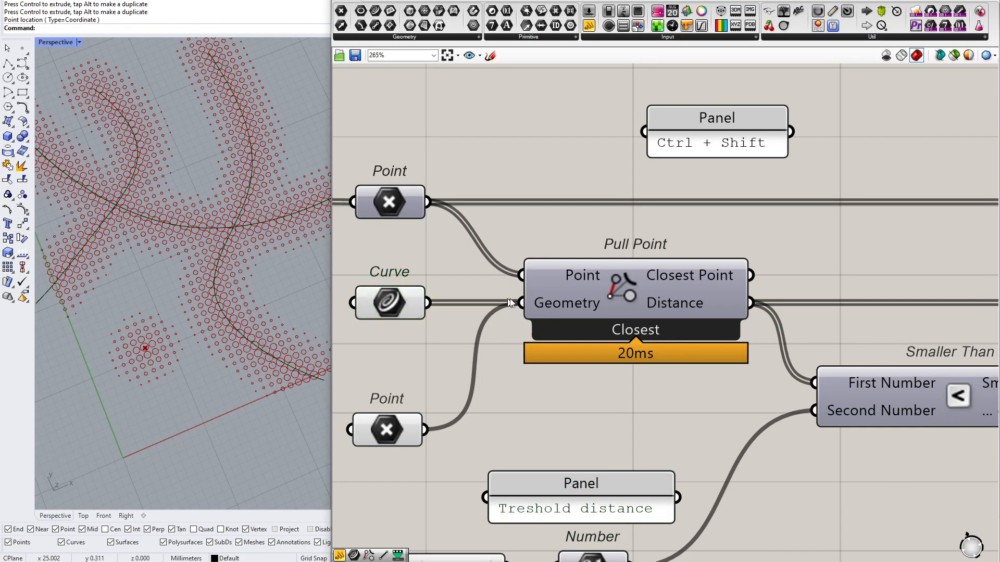
Move the referenced attractor point near the green Y axis, close to the grid's origin corner
scroll(486, 398, up, 3)
scroll(607, 361, down, 3)
drag(390, 513, 673, 293)
click(522, 469)
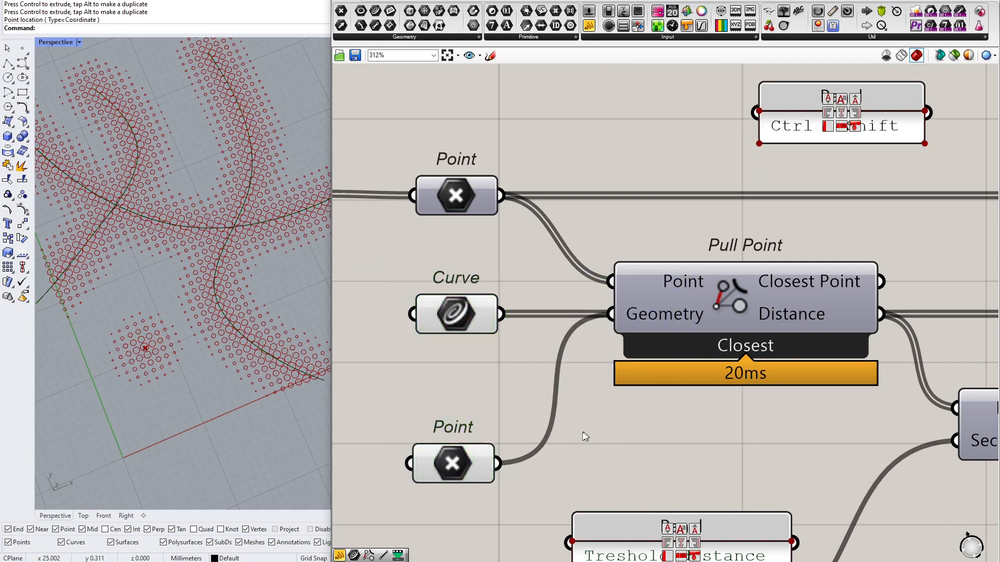
drag(618, 309, 558, 424)
click(430, 475)
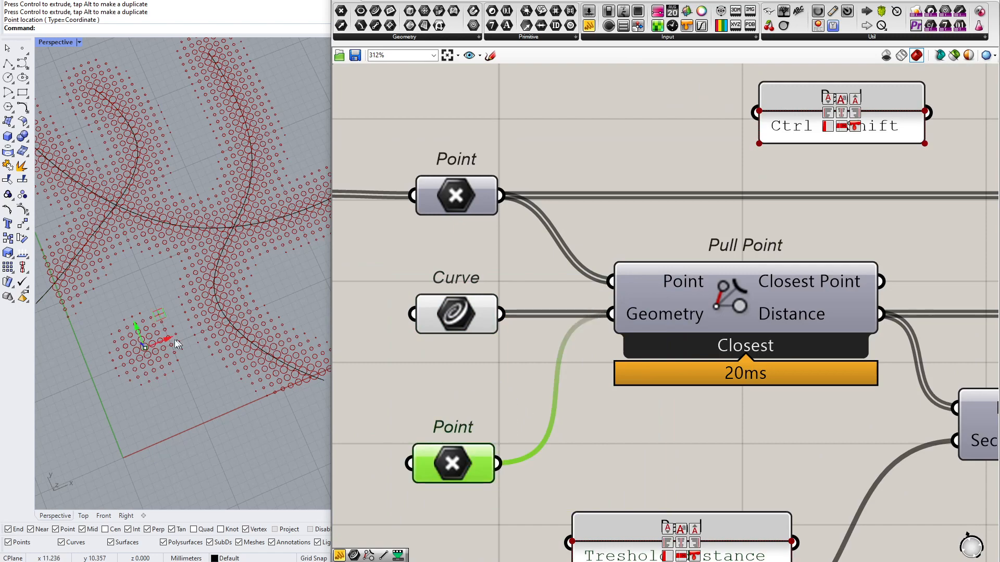
drag(243, 327, 136, 352)
scroll(142, 343, down, 8)
scroll(144, 343, up, 5)
click(459, 374)
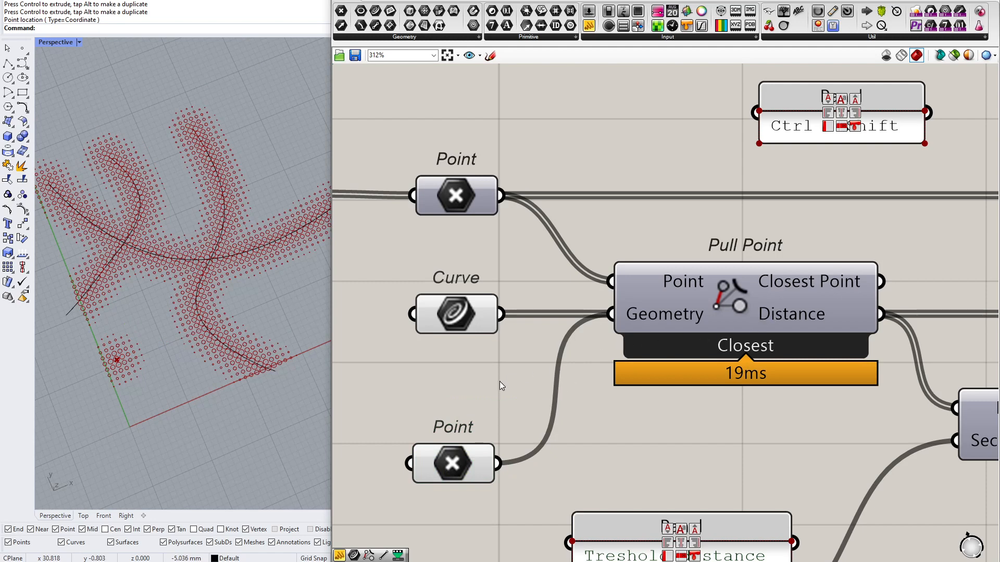
Delete the extra Point parameter feeding Pull Point's Geometry input
drag(445, 457, 448, 444)
click(456, 314)
click(733, 321)
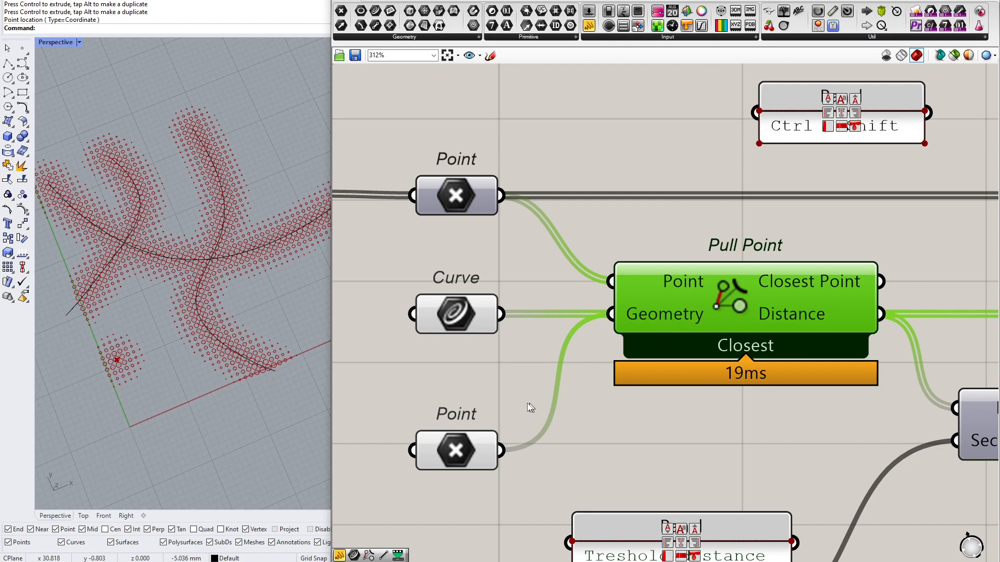
click(432, 459)
key(Delete)
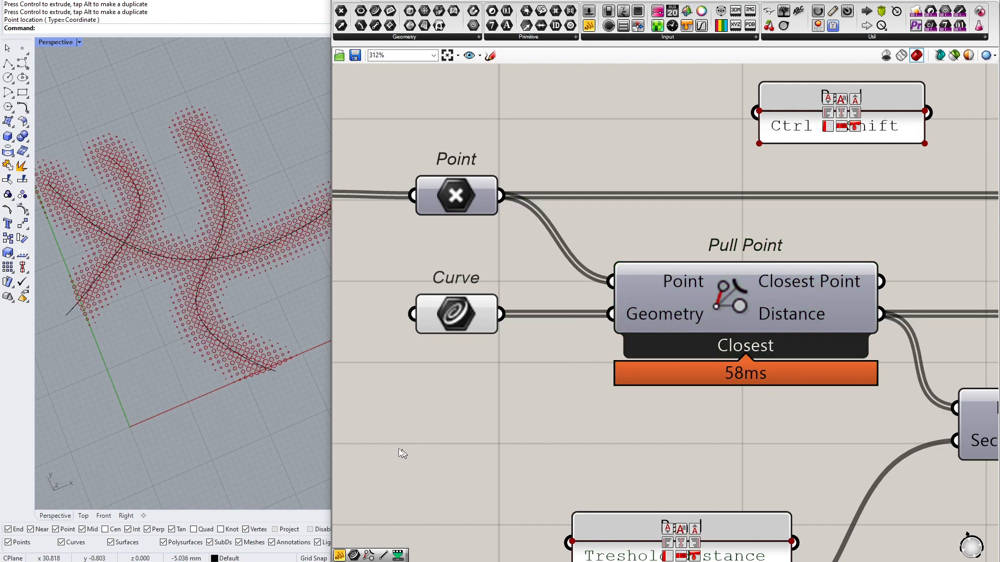
Examine the circle pattern and the Sort List, List Item and Construct Domain chain that supplies the remap source domain
scroll(509, 336, down, 2)
right_drag(707, 324, 548, 345)
mouse_move(547, 338)
right_drag(180, 292, 196, 307)
scroll(177, 300, down, 8)
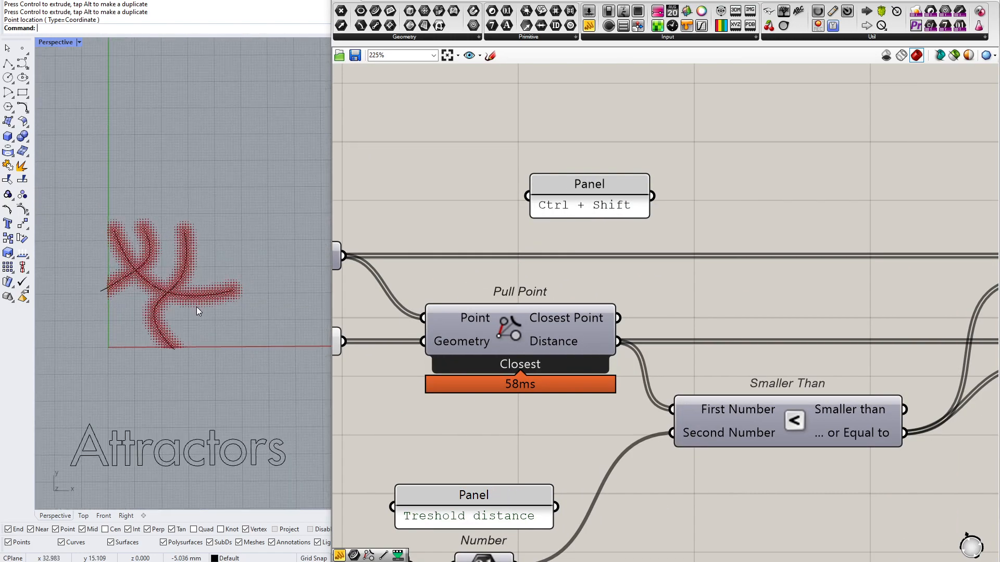
scroll(196, 307, down, 2)
right_drag(927, 319, 746, 321)
scroll(746, 320, down, 4)
right_drag(898, 324, 489, 311)
scroll(489, 311, down, 2)
scroll(652, 373, up, 3)
right_drag(652, 374, 579, 317)
scroll(579, 317, up, 1)
drag(389, 377, 869, 214)
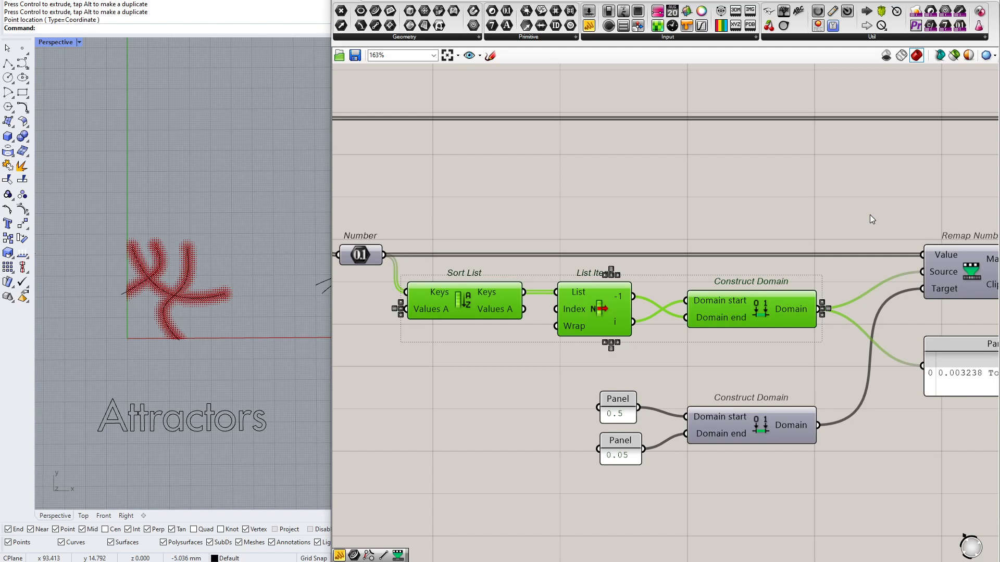
Add a Bounds component above the Sort List chain and feed it from the Number parameter
double_click(624, 208)
text(bounds)
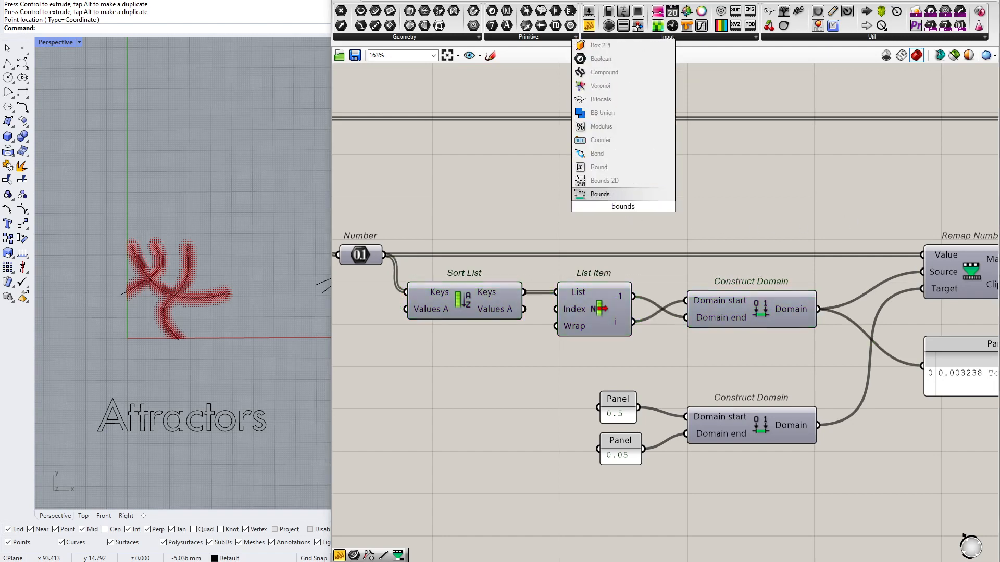
key(Return)
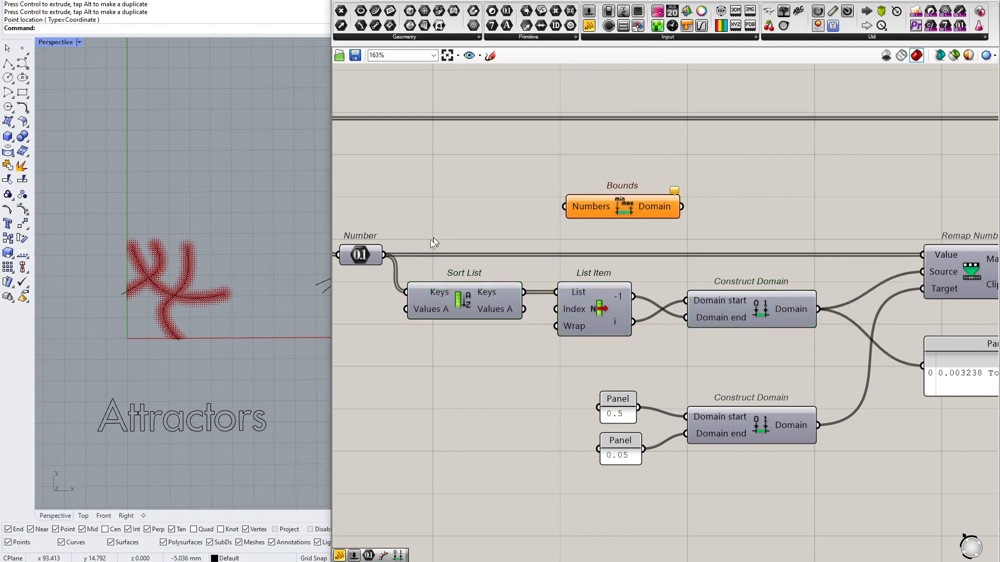
drag(384, 255, 554, 208)
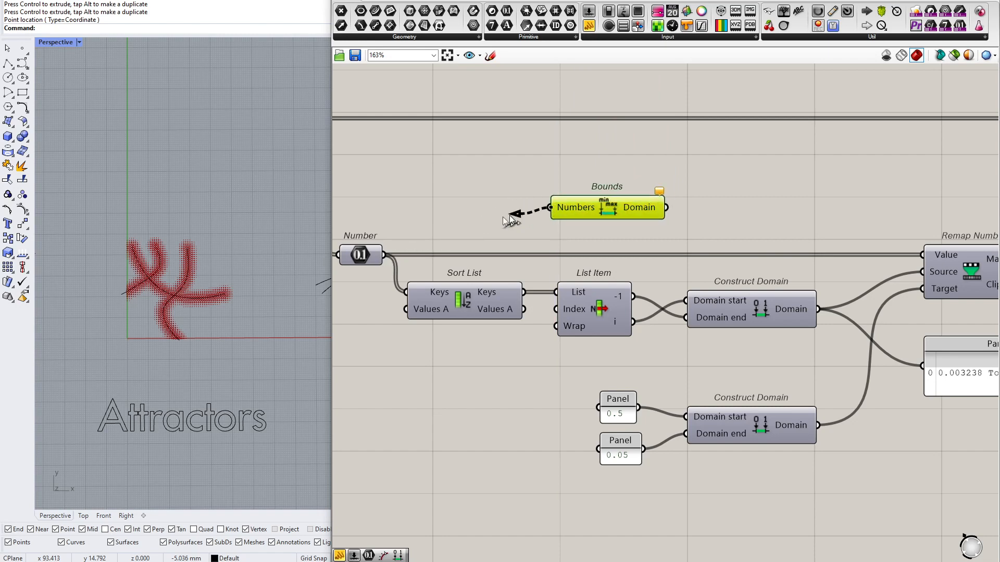
drag(388, 253, 385, 254)
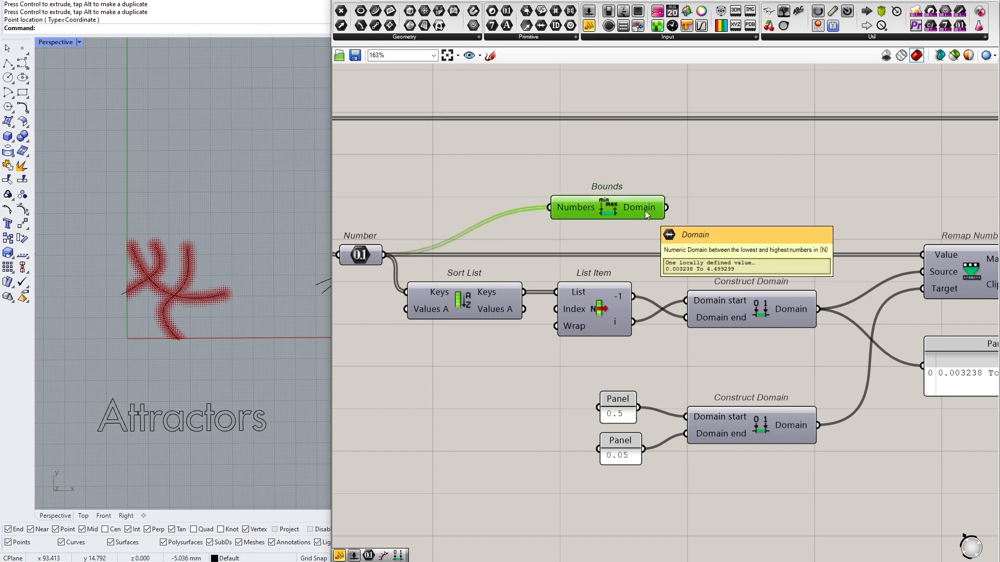
Replace Construct Domain with the Bounds domain in the Remap Numbers Source input and the domain readout panel
mouse_move(639, 208)
drag(366, 381, 854, 259)
right_drag(695, 230, 560, 239)
drag(533, 216, 784, 374)
drag(787, 282, 531, 218)
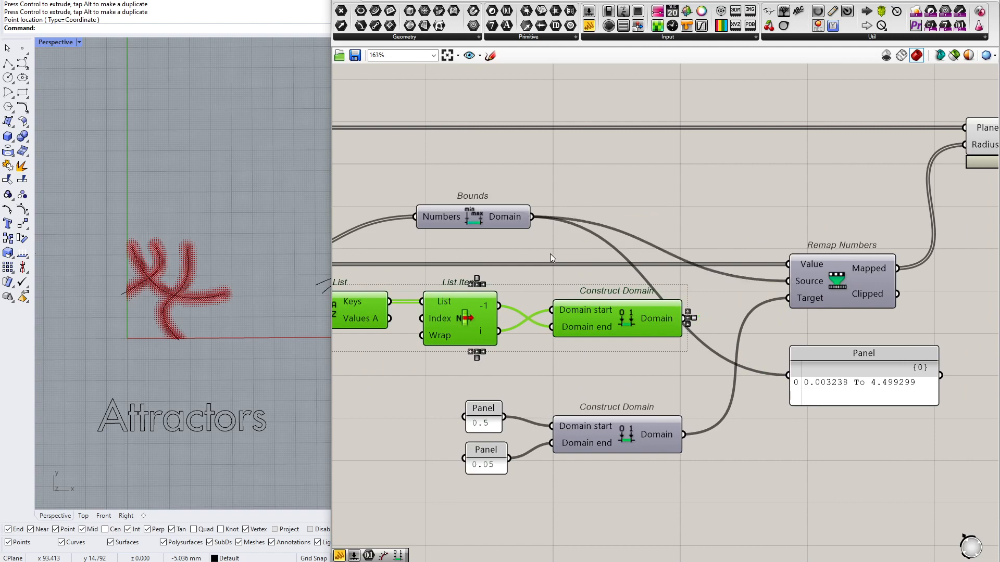
Delete the unused Sort List, List Item and upper Construct Domain components
right_drag(622, 283, 718, 281)
drag(732, 350, 396, 277)
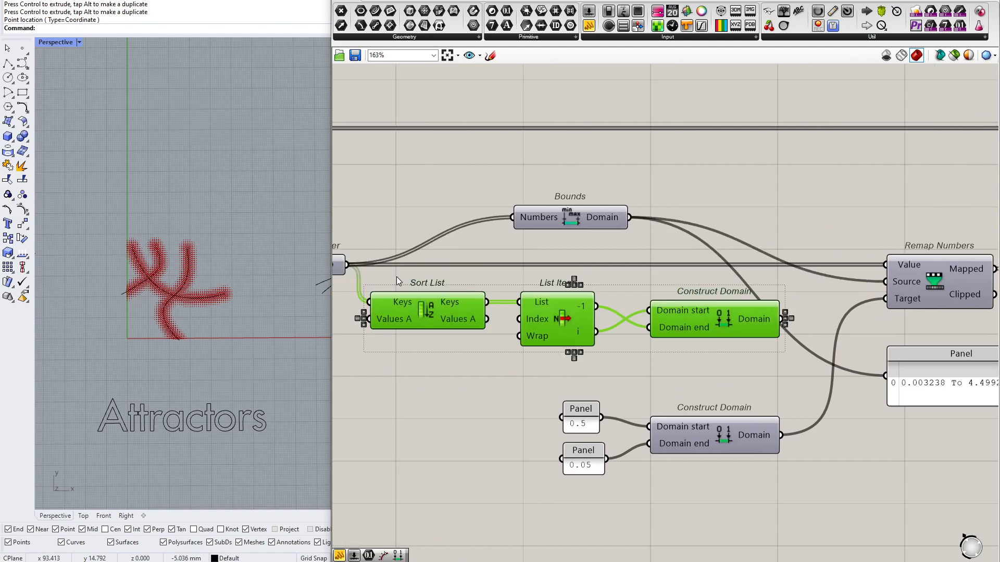
key(Delete)
Rearrange Bounds, the target Construct Domain with its 0.5 and 0.05 panels, and Remap Numbers into a compact group
drag(601, 217, 536, 296)
drag(661, 357, 555, 477)
drag(748, 432, 538, 366)
drag(968, 270, 741, 265)
right_drag(819, 279, 723, 280)
Delete the domain readout panel and move the Circle component closer to Remap Numbers
drag(865, 363, 666, 356)
key(Delete)
scroll(666, 355, down, 3)
click(827, 193)
drag(826, 193, 757, 197)
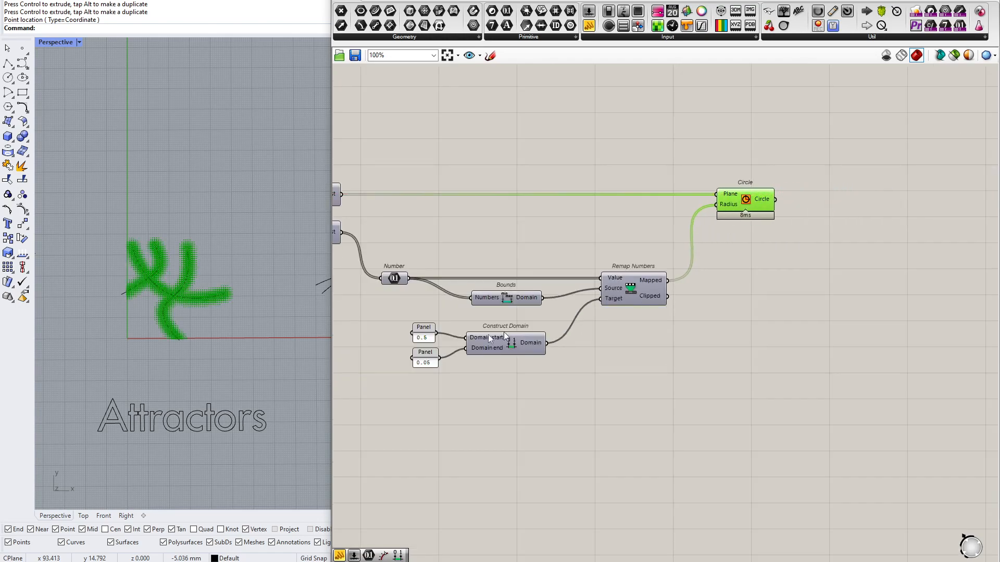
Review the whole curve-attractor definition and its Pull Point component
click(504, 338)
scroll(417, 344, up, 5)
drag(483, 292, 426, 373)
click(513, 449)
scroll(543, 381, down, 9)
right_drag(501, 347, 644, 350)
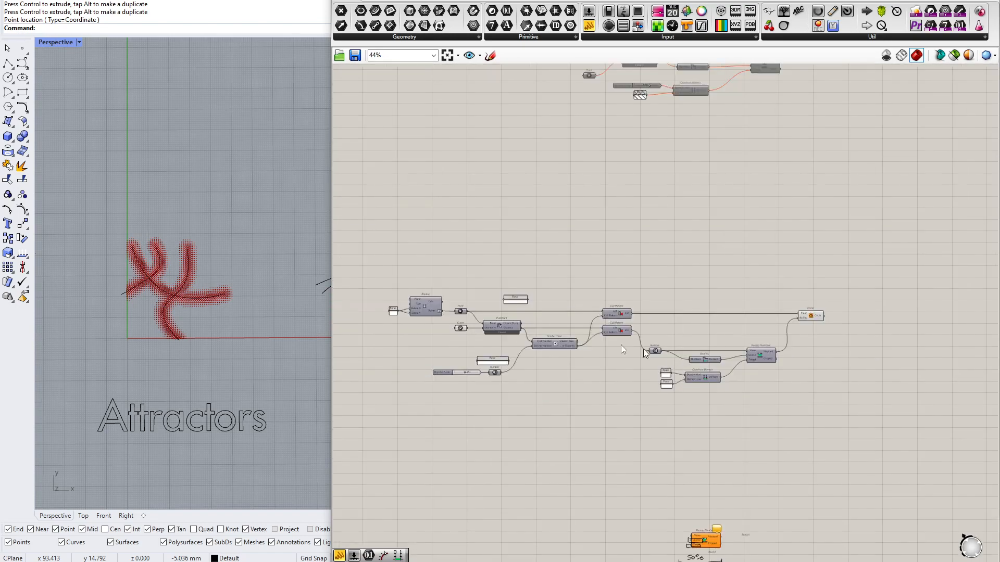
drag(914, 412, 349, 243)
scroll(443, 316, up, 3)
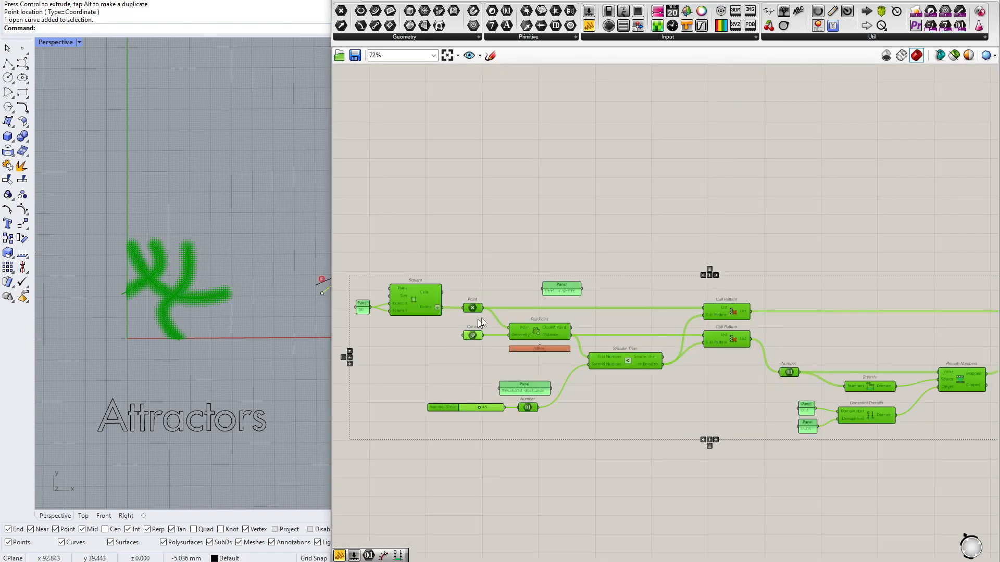
right_drag(516, 314, 543, 268)
scroll(544, 268, up, 4)
click(609, 353)
scroll(589, 322, up, 2)
click(582, 292)
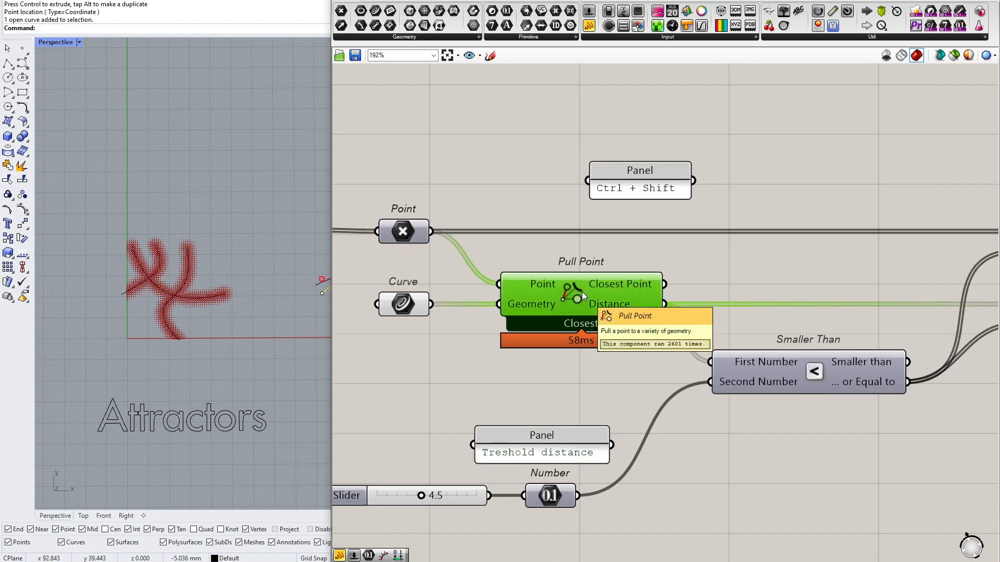
Examine the Bounds component's connections and output domain
right_drag(413, 303, 551, 270)
drag(551, 270, 730, 249)
scroll(667, 283, up, 2)
scroll(653, 244, down, 5)
right_drag(653, 244, 333, 250)
right_drag(767, 337, 657, 292)
scroll(657, 292, up, 5)
drag(480, 206, 792, 317)
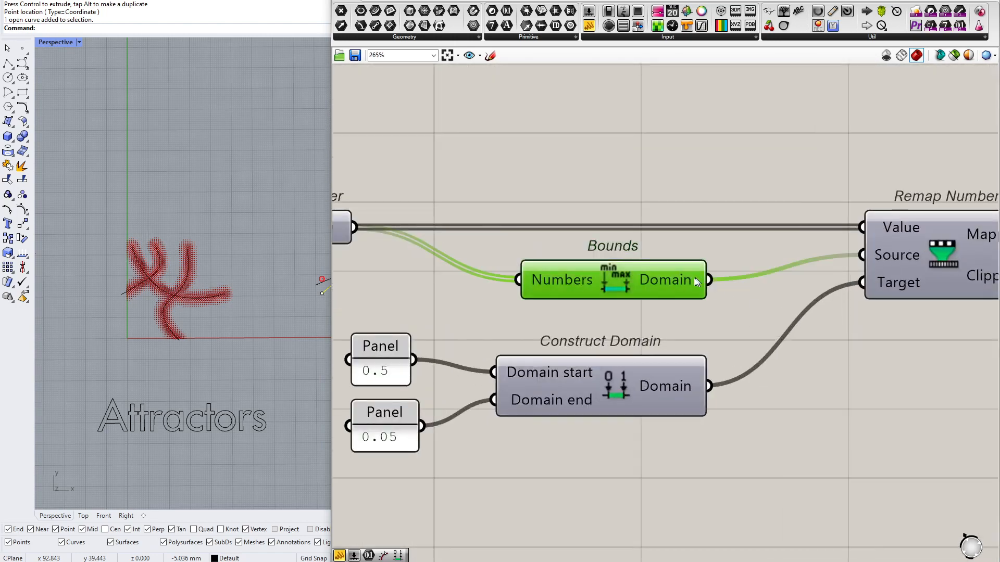
mouse_move(688, 281)
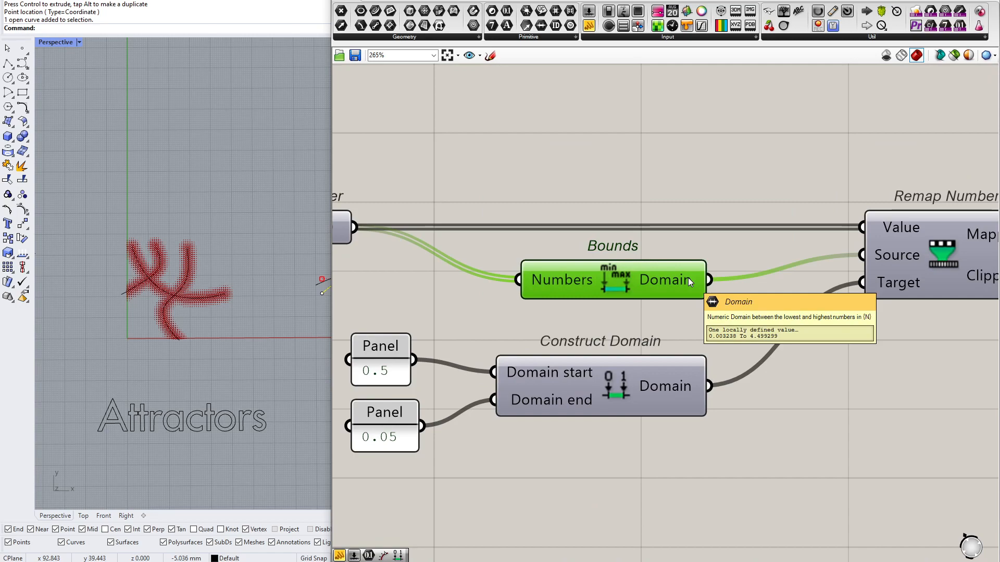
scroll(119, 302, up, 5)
Select the three attractor curves in the Rhino viewport to inspect the circle pattern along them, and deselect them
drag(95, 176, 321, 363)
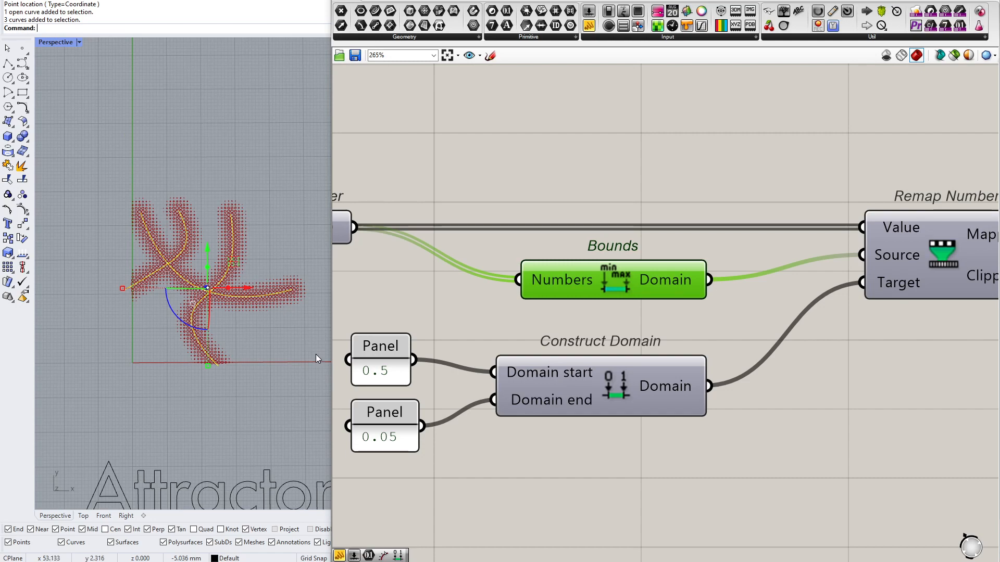
scroll(117, 311, down, 5)
click(236, 318)
scroll(168, 313, down, 4)
scroll(175, 314, up, 3)
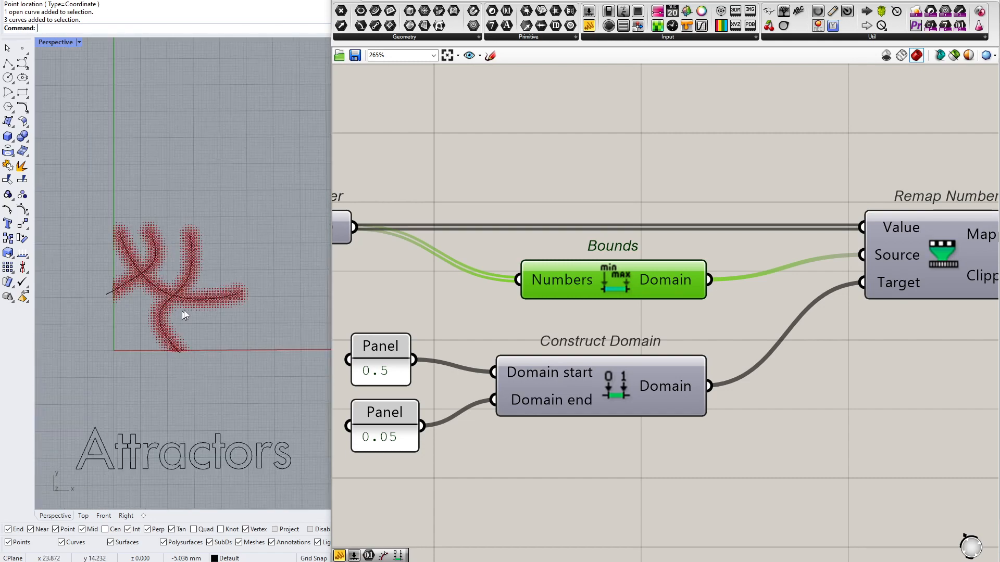
Turn off the preview of all components in the curve-attractor definition
scroll(580, 206, down, 5)
scroll(909, 216, down, 3)
drag(916, 196, 397, 348)
right_click(486, 365)
click(523, 380)
Cut the two remapping sketches and their components from below the curve-attractor definition
scroll(575, 440, down, 2)
right_drag(579, 442, 520, 224)
drag(520, 221, 781, 431)
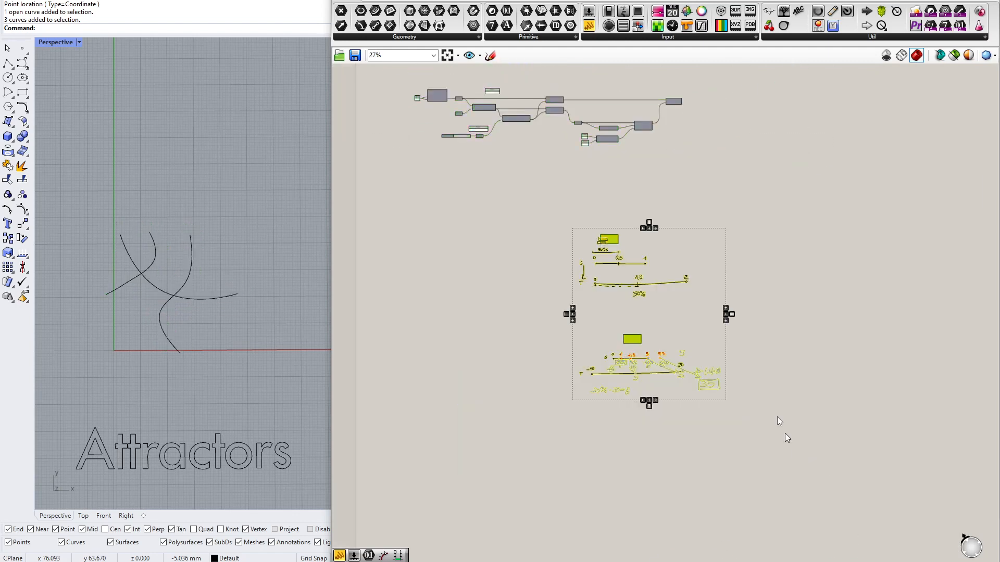
scroll(728, 311, up, 2)
key(Delete)
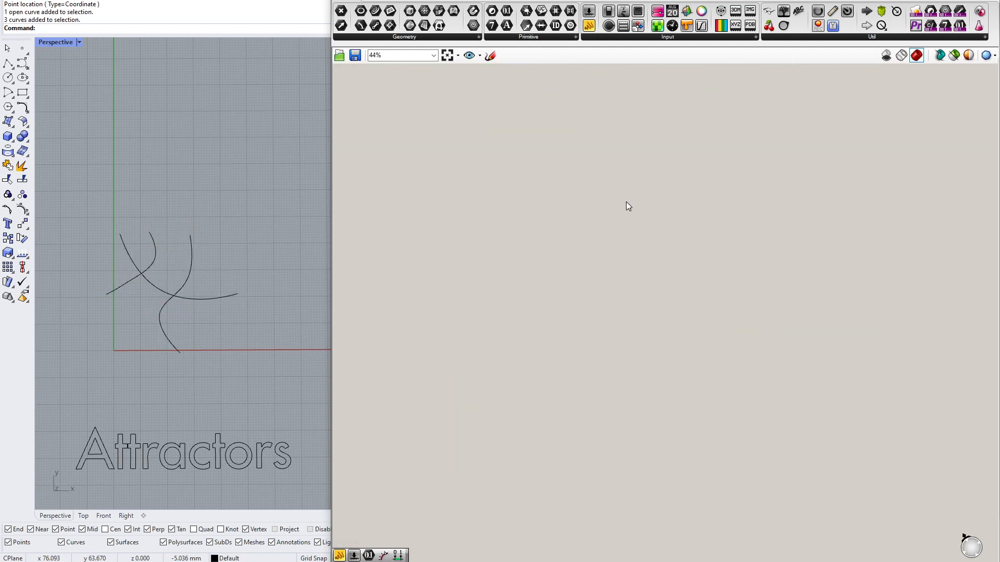
Paste the remapping sketches and their components beside the Circle end of the curve-attractor definition
key(ctrl+v)
scroll(579, 358, down, 5)
mouse_move(580, 358)
mouse_down()
mouse_move(651, 249)
mouse_move(629, 252)
mouse_up()
scroll(652, 249, up, 4)
click(531, 250)
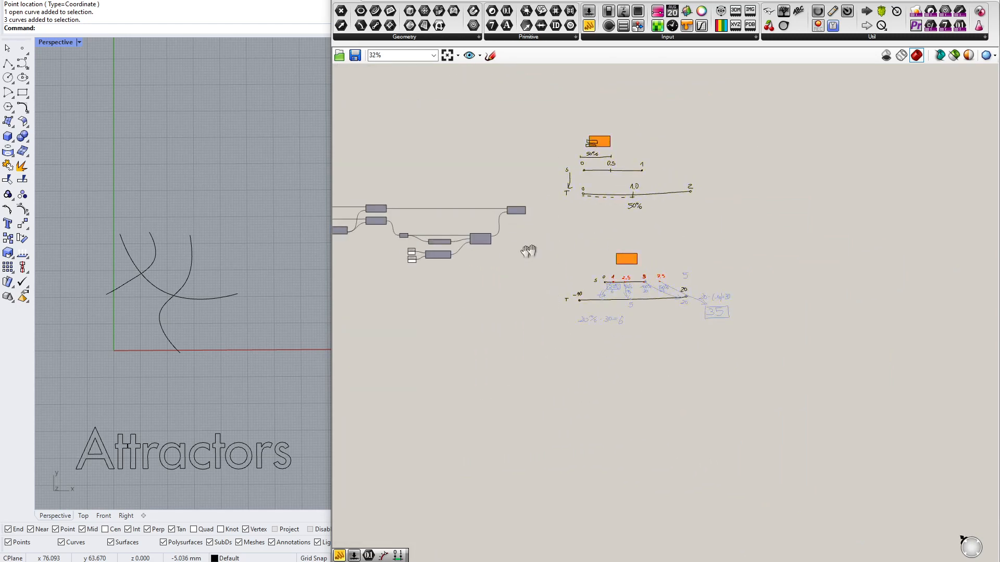
right_drag(359, 275, 560, 277)
scroll(544, 278, up, 5)
right_drag(486, 286, 633, 351)
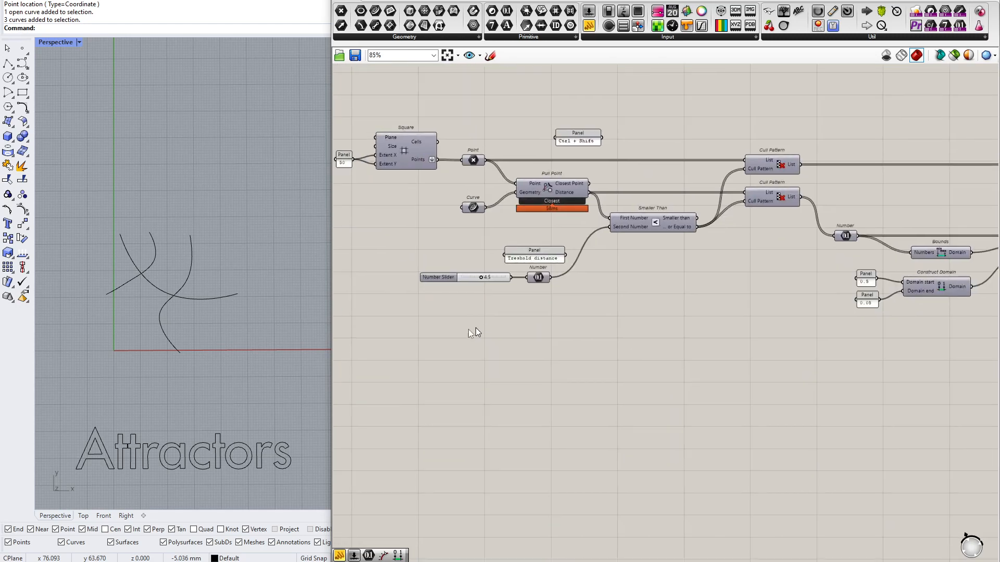
Hide the attractor curves and the "Attractors" lettering in the Rhino viewport
scroll(284, 188, down, 3)
drag(284, 187, 115, 443)
middle_click(99, 281)
click(112, 288)
scroll(183, 277, up, 2)
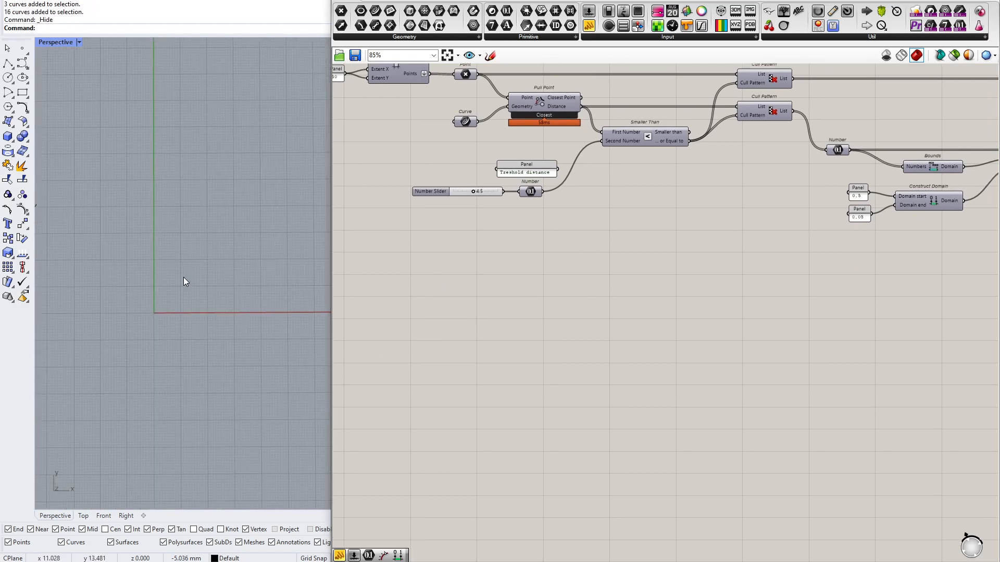
Place a Populate 2D component on an empty area of the Grasshopper canvas
scroll(184, 278, up, 1)
scroll(578, 297, up, 4)
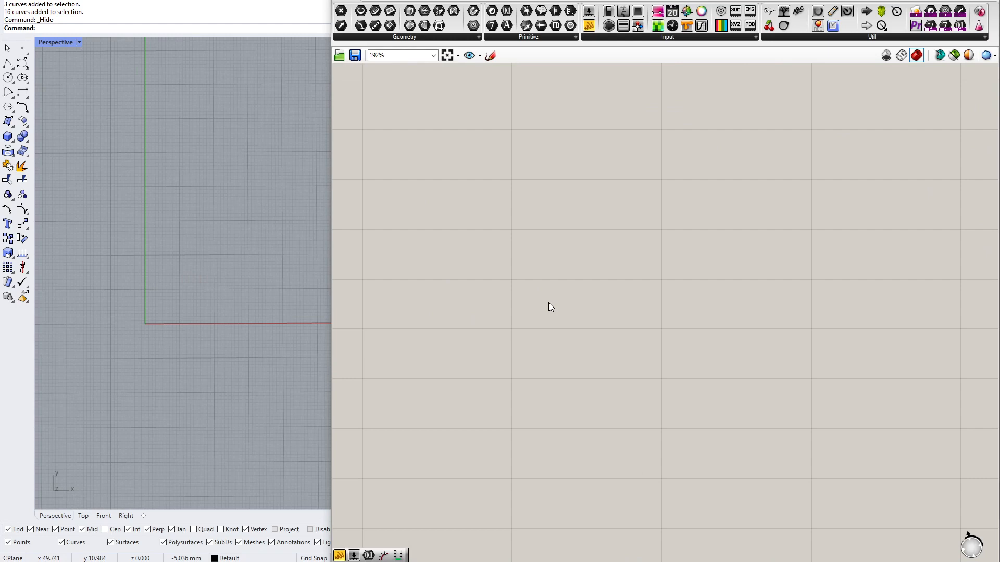
double_click(575, 308)
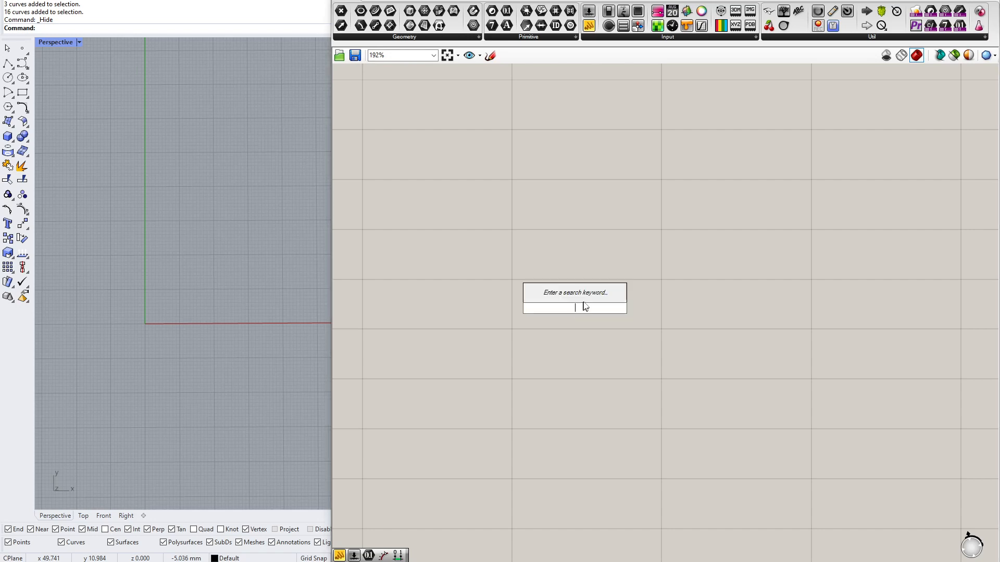
text(pop)
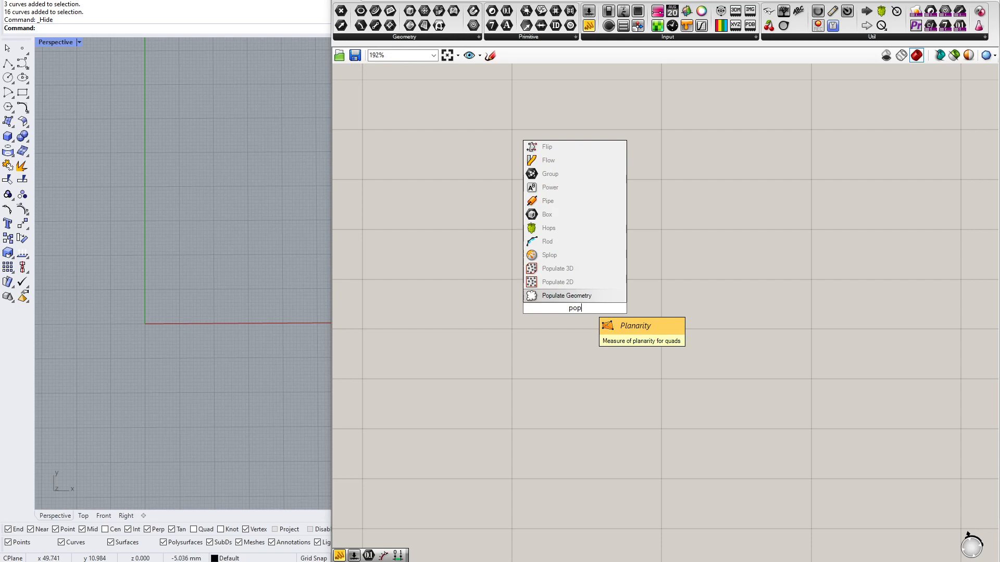
key(Up)
key(Return)
Examine the default points generated by Populate 2D in the viewport and the description of its Region input
scroll(574, 285, up, 2)
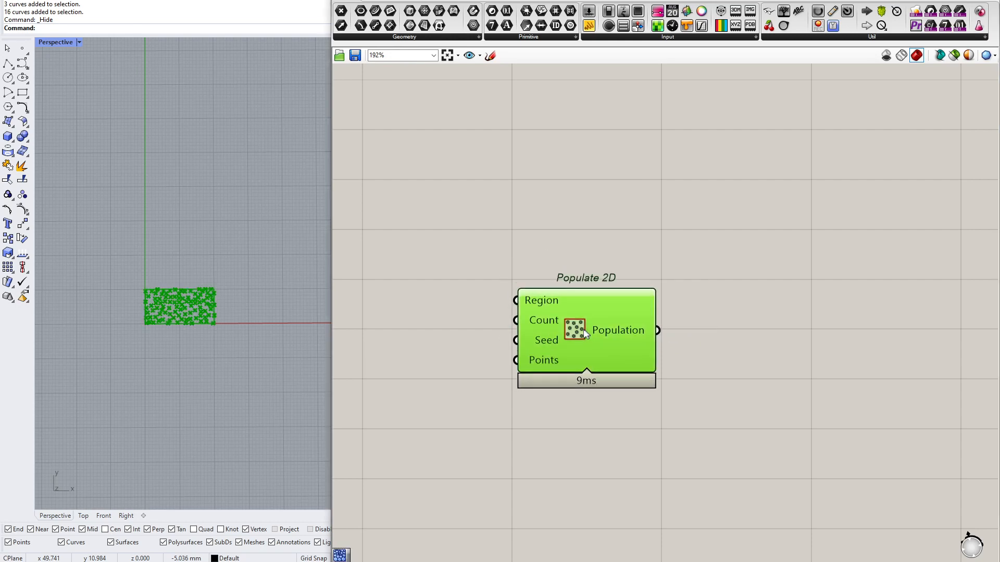
scroll(594, 312, up, 1)
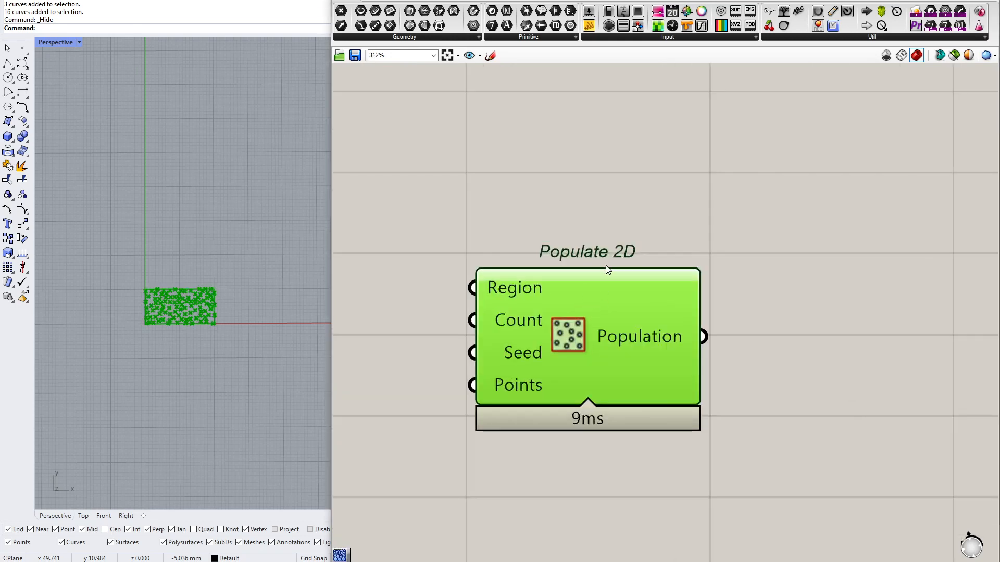
scroll(174, 279, up, 4)
scroll(131, 324, down, 1)
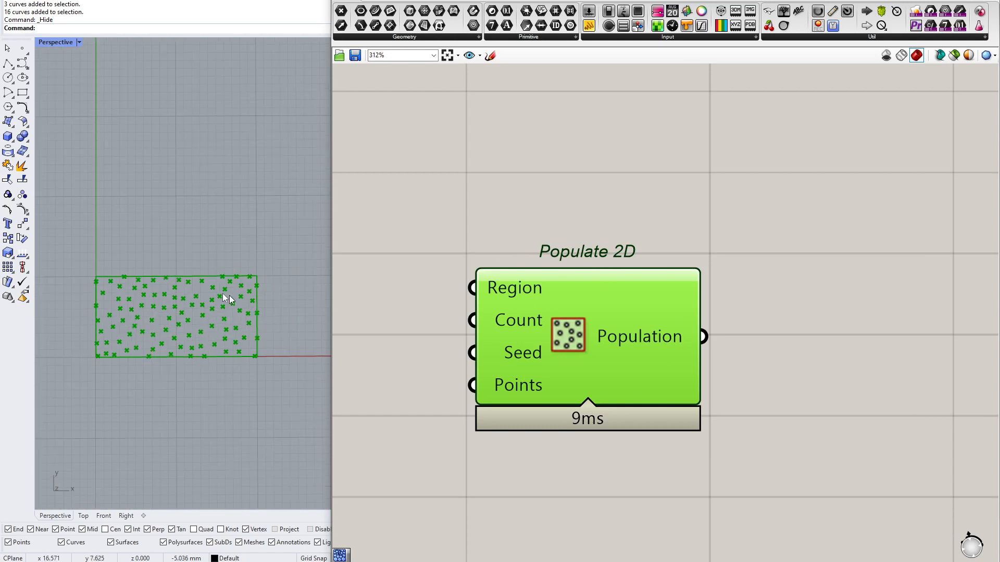
scroll(217, 296, down, 3)
click(443, 273)
right_drag(443, 273, 499, 283)
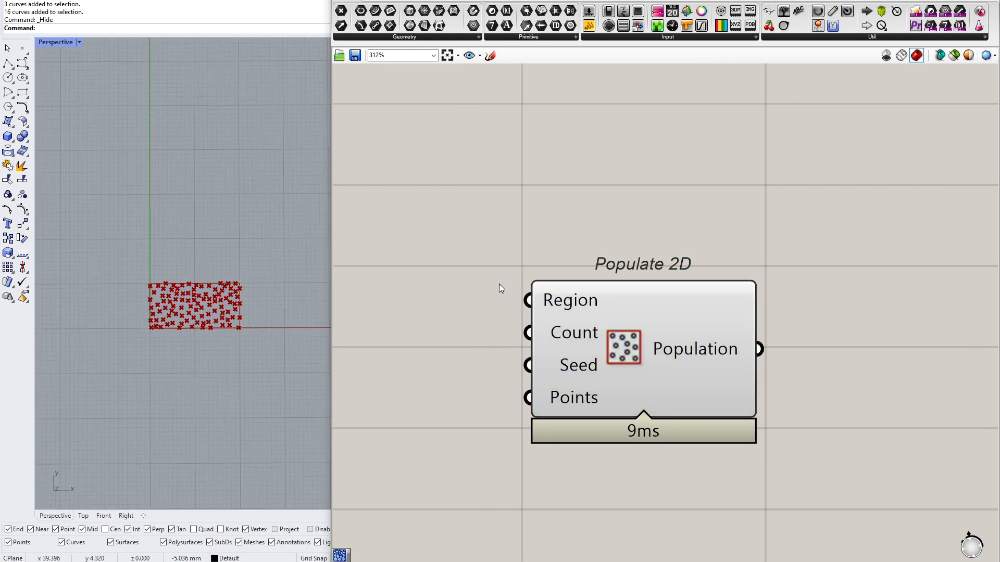
drag(641, 310, 703, 309)
right_drag(502, 298, 432, 296)
scroll(91, 304, down, 2)
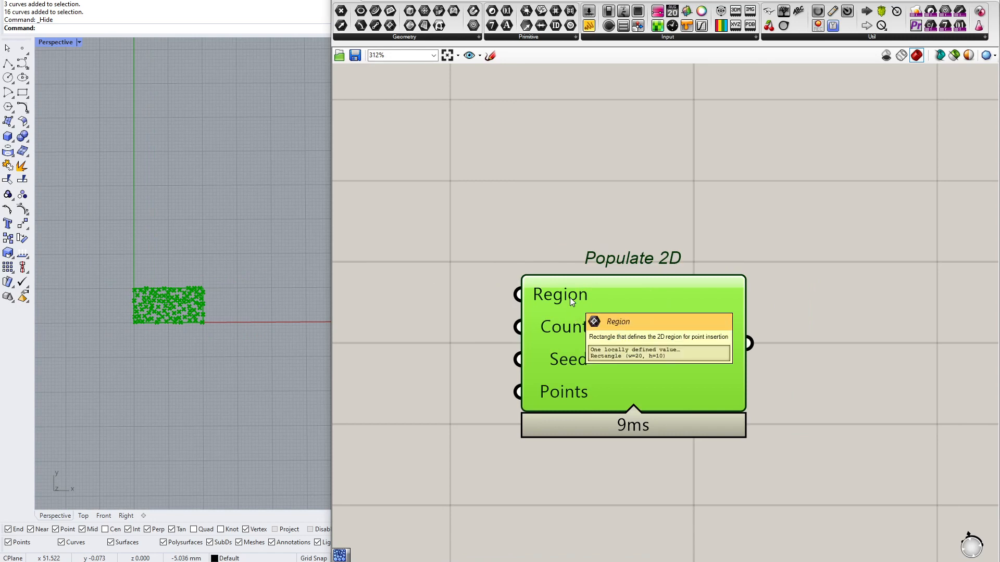
right_drag(458, 308, 497, 323)
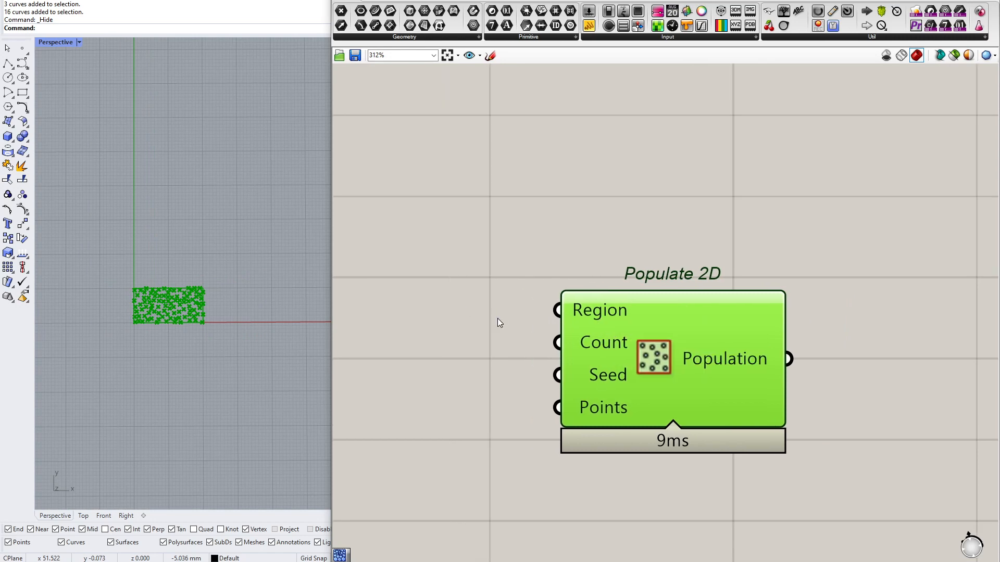
click(593, 243)
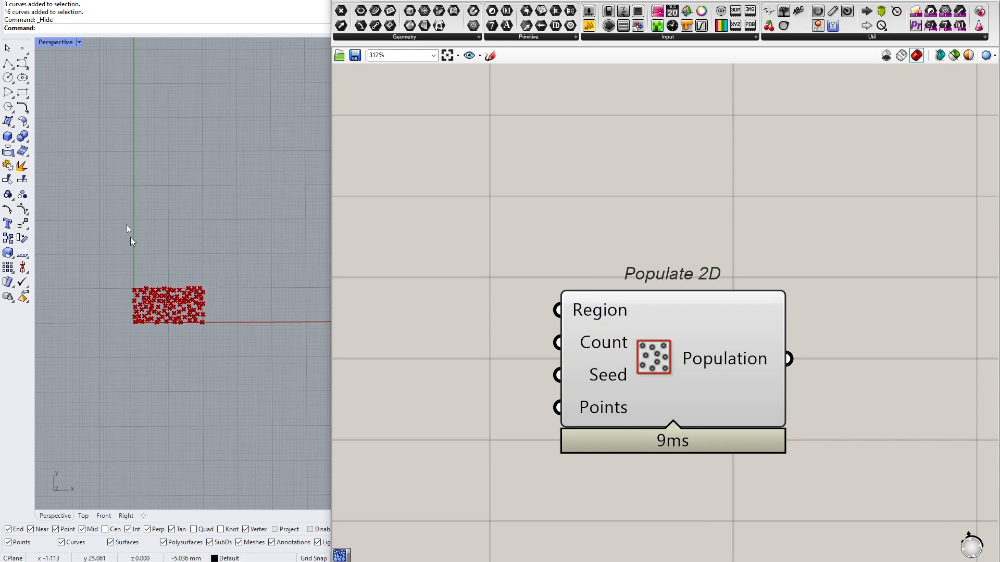
Extract the Region input of Populate 2D as a separate rectangle parameter
right_click(593, 312)
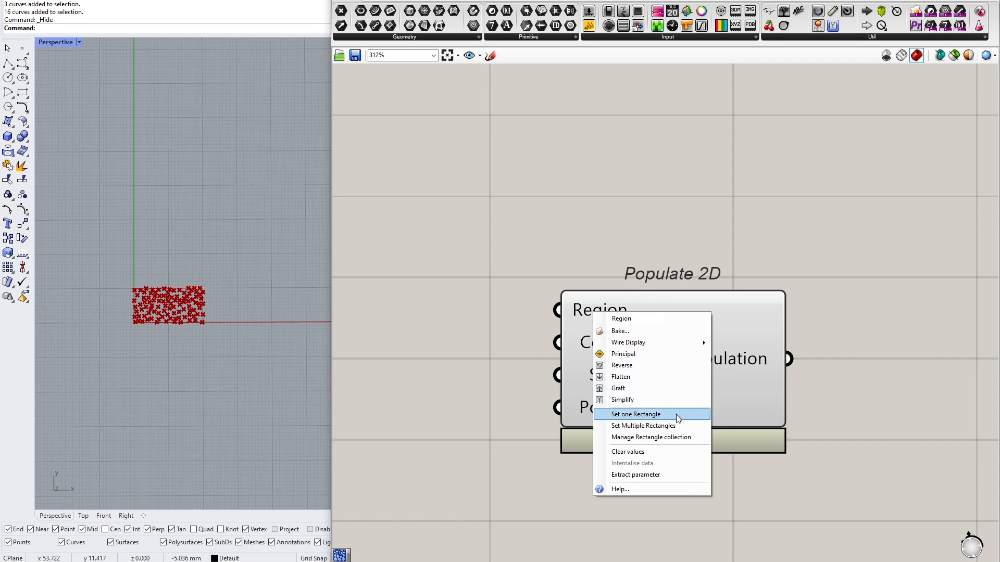
click(670, 475)
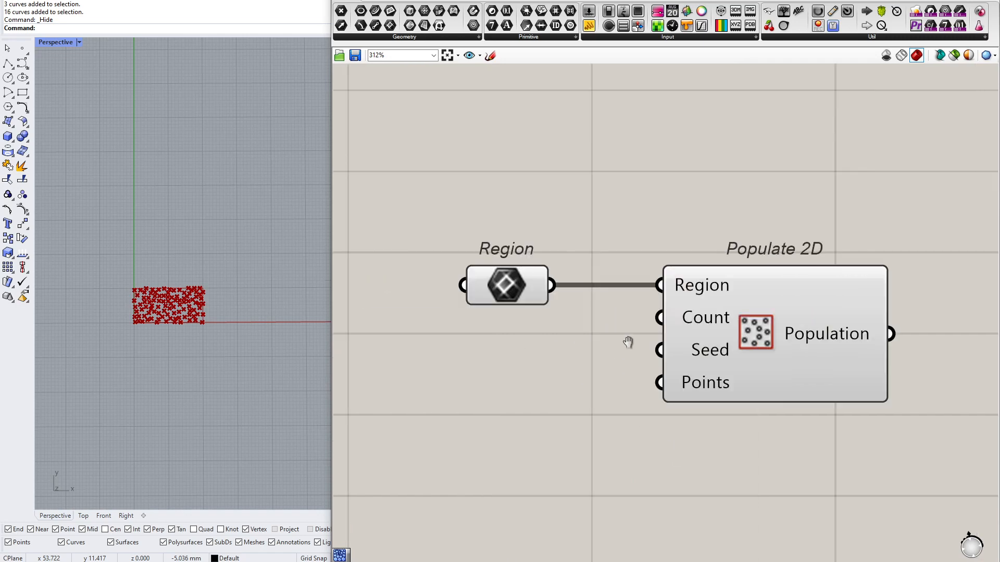
click(553, 289)
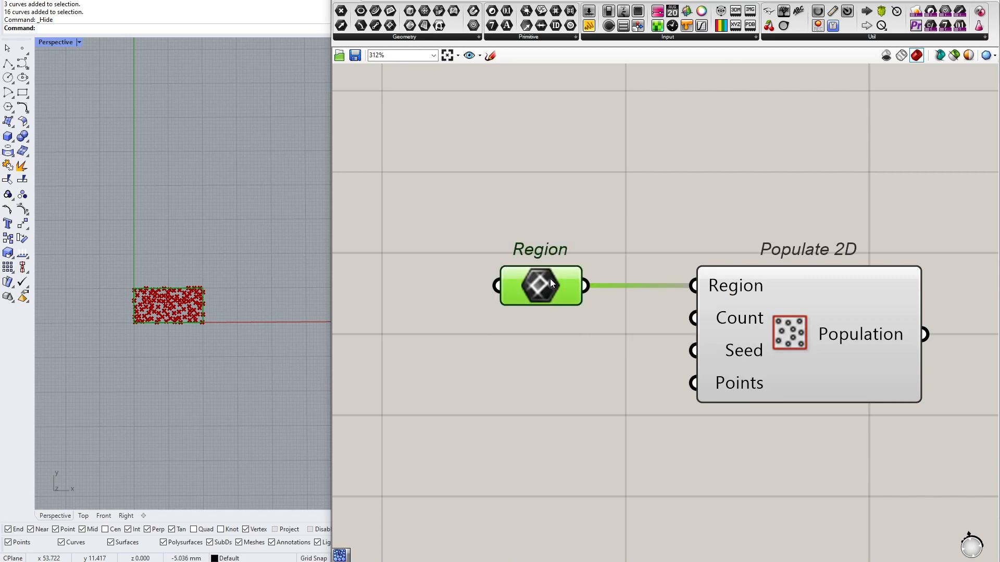
click(452, 355)
scroll(117, 306, up, 5)
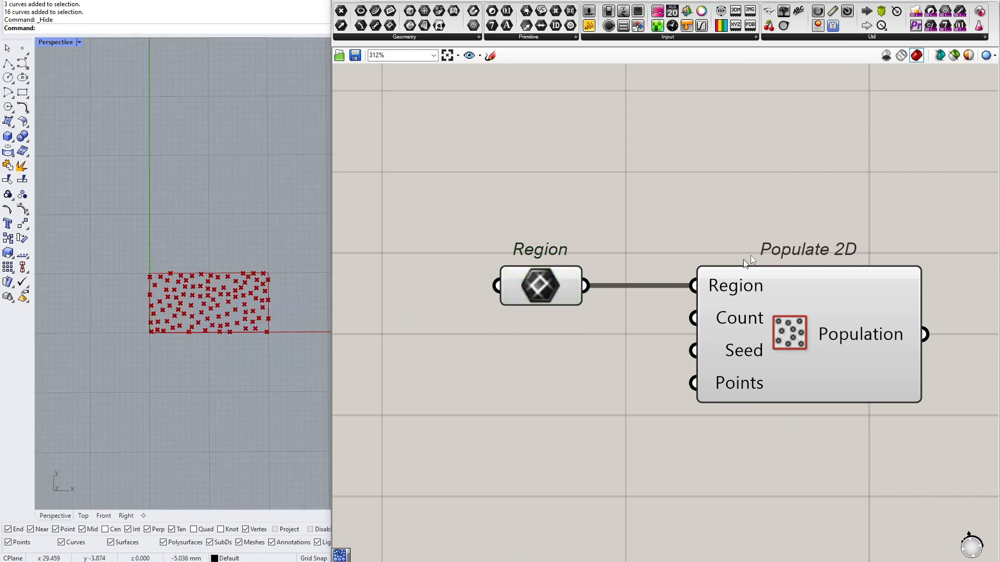
scroll(704, 301, down, 1)
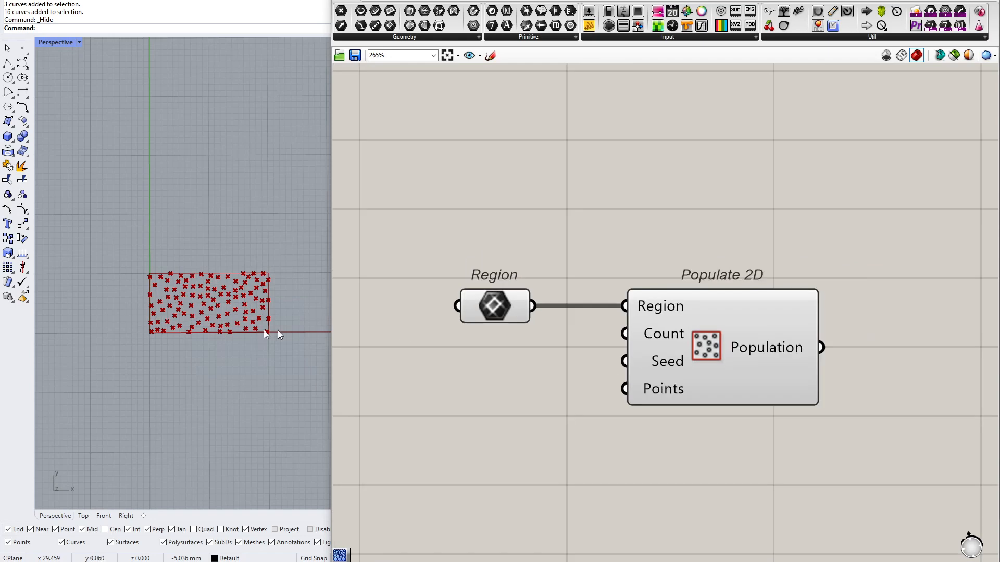
scroll(234, 323, down, 2)
click(411, 38)
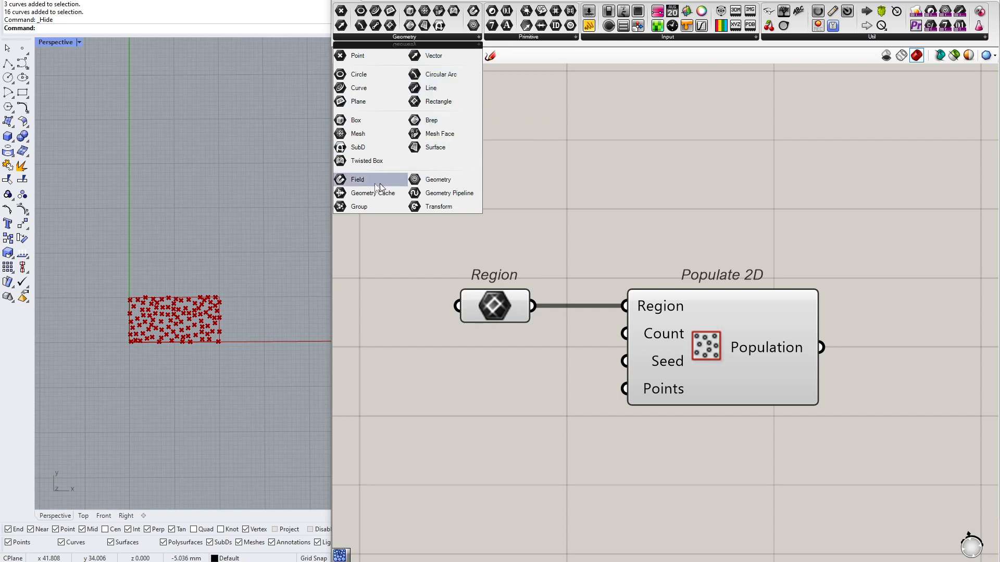
right_drag(524, 285, 581, 286)
Space Populate 2D and the Region parameter apart and extract the Count and Seed inputs as separate parameters
drag(760, 314, 765, 314)
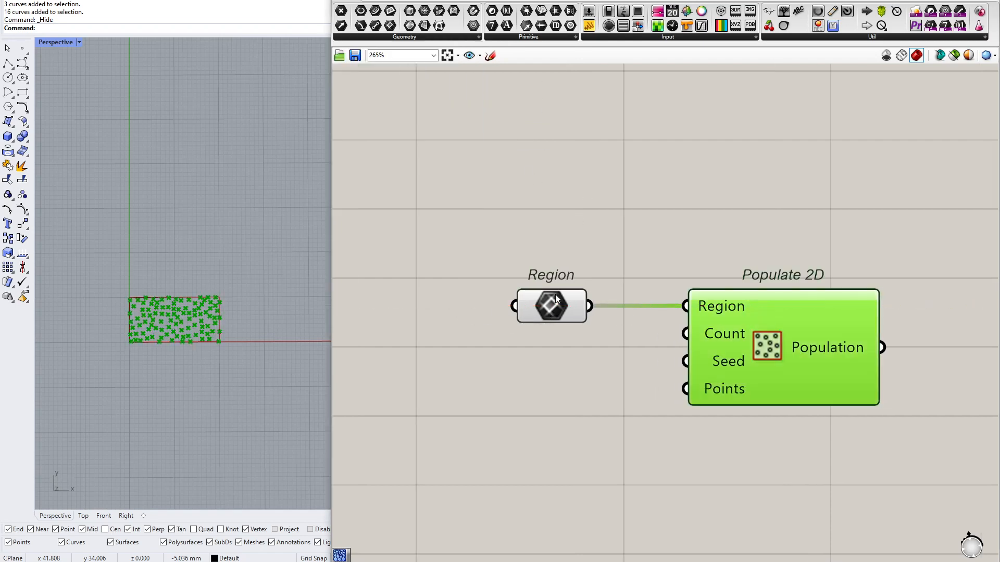
drag(555, 295, 565, 294)
right_click(709, 343)
click(762, 505)
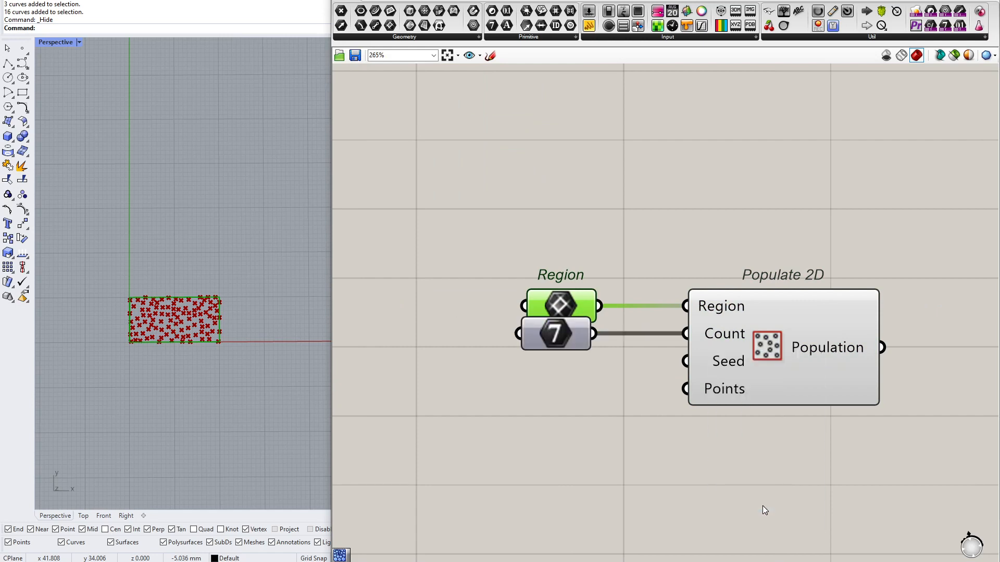
right_click(728, 368)
click(781, 529)
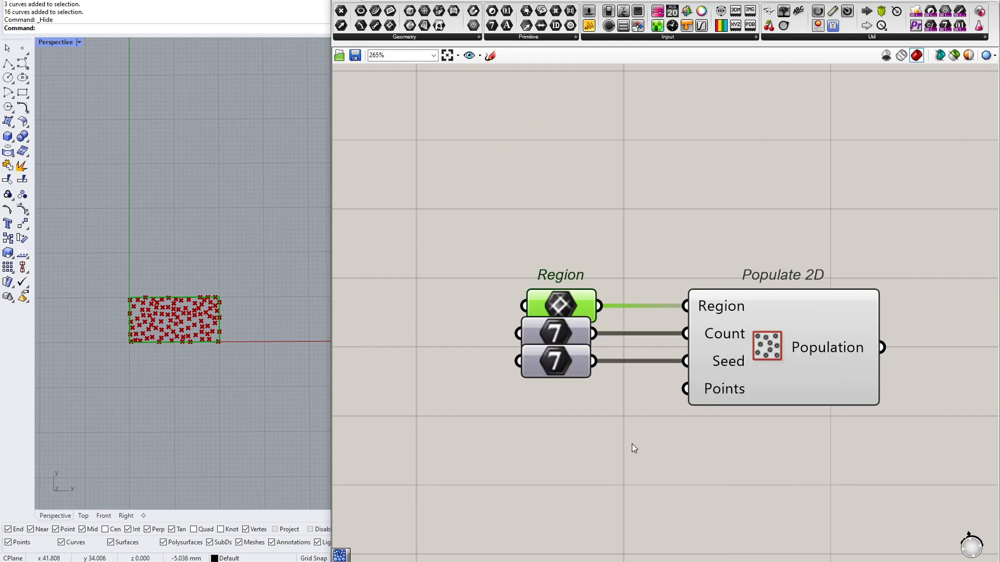
Undo the latest component moves and delete the extracted Count and Seed parameters
key(ctrl+z)
key(ctrl+z)
key(ctrl+z)
key(ctrl+z)
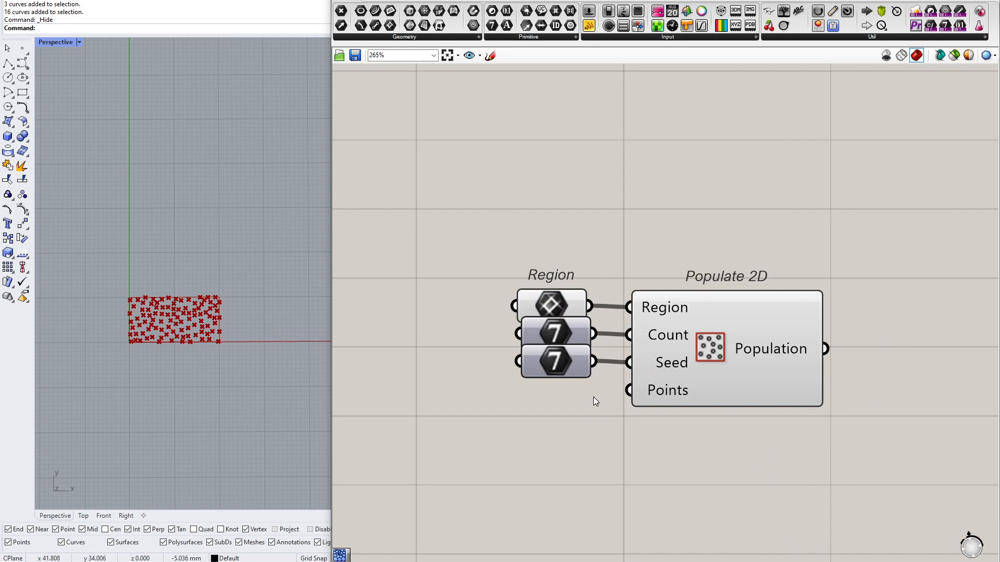
key(ctrl+z)
click(555, 359)
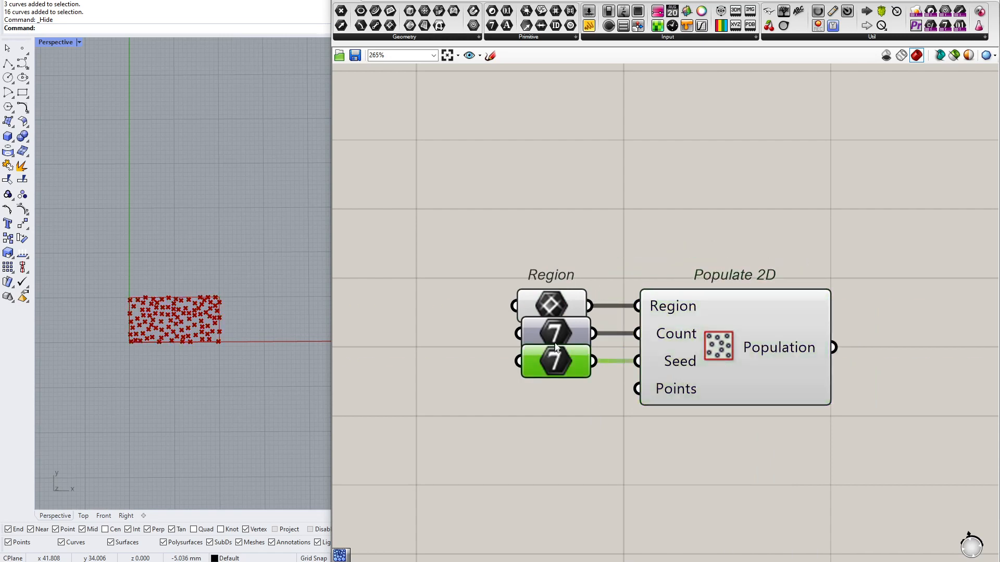
key(Delete)
click(558, 337)
key(Delete)
Move Populate 2D away from the Region parameter and set the region to a roughly square rectangle just under 50 mm per side, drawn from the origin
drag(763, 320, 838, 319)
right_click(541, 305)
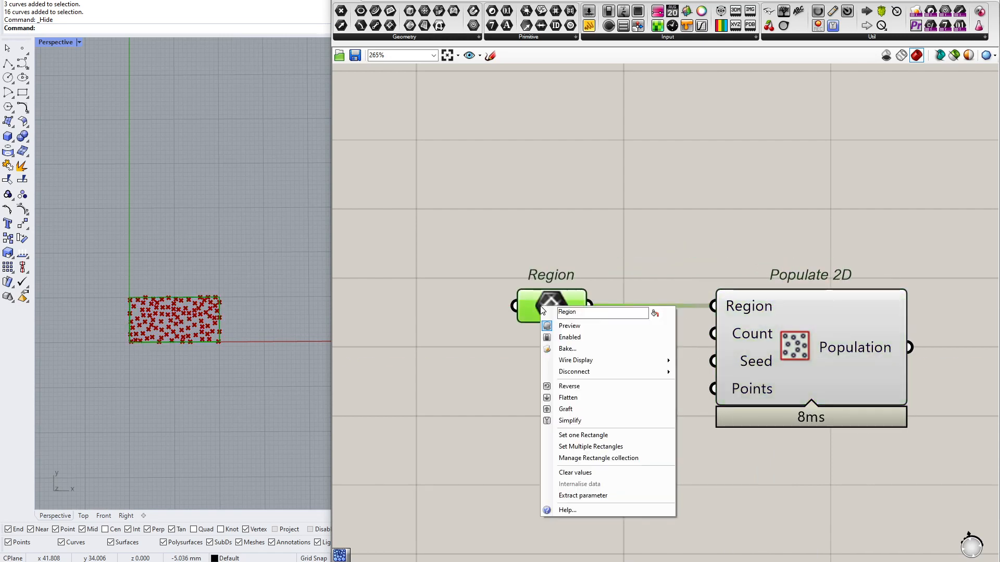
click(612, 440)
click(130, 342)
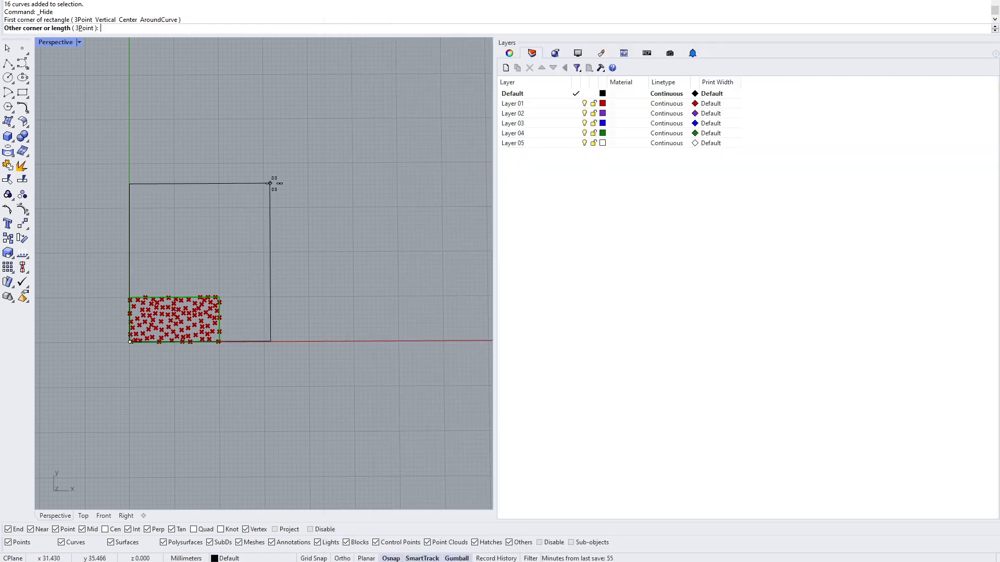
click(346, 123)
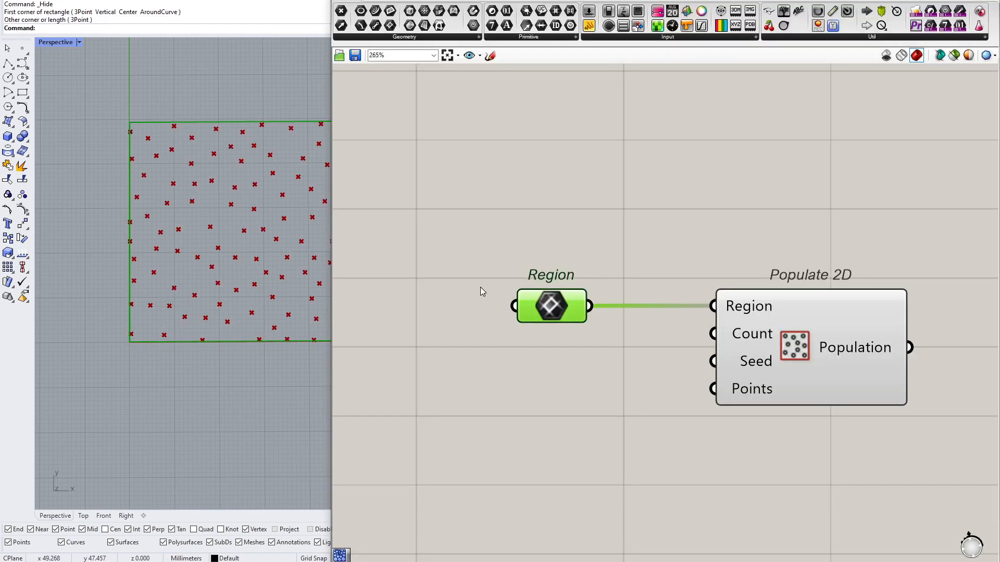
shift+right_drag(263, 303, 218, 345)
click(605, 346)
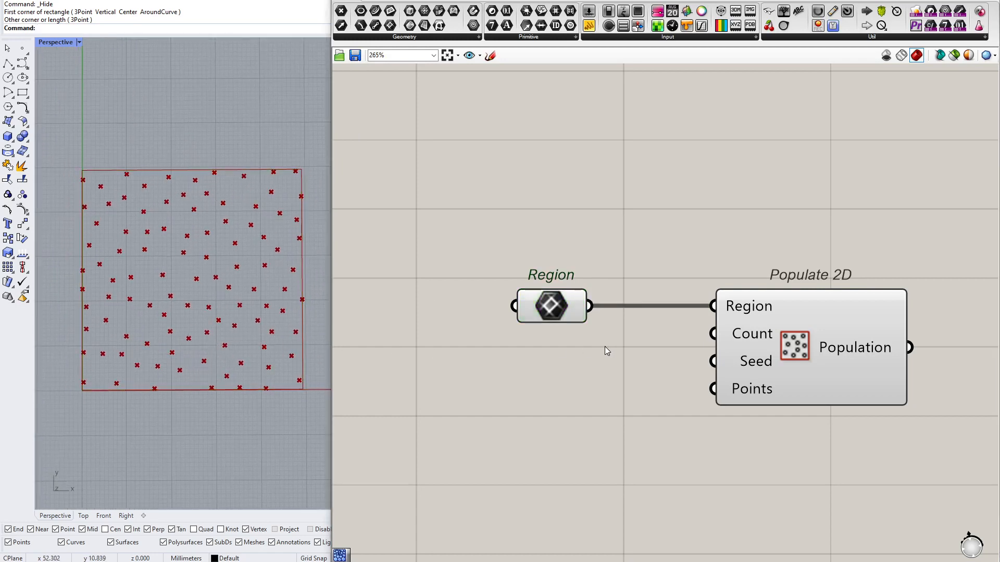
Add a panel with the value 250, wire it into the Count input of Populate 2D, and arrange the components
double_click(554, 374)
text(//2)
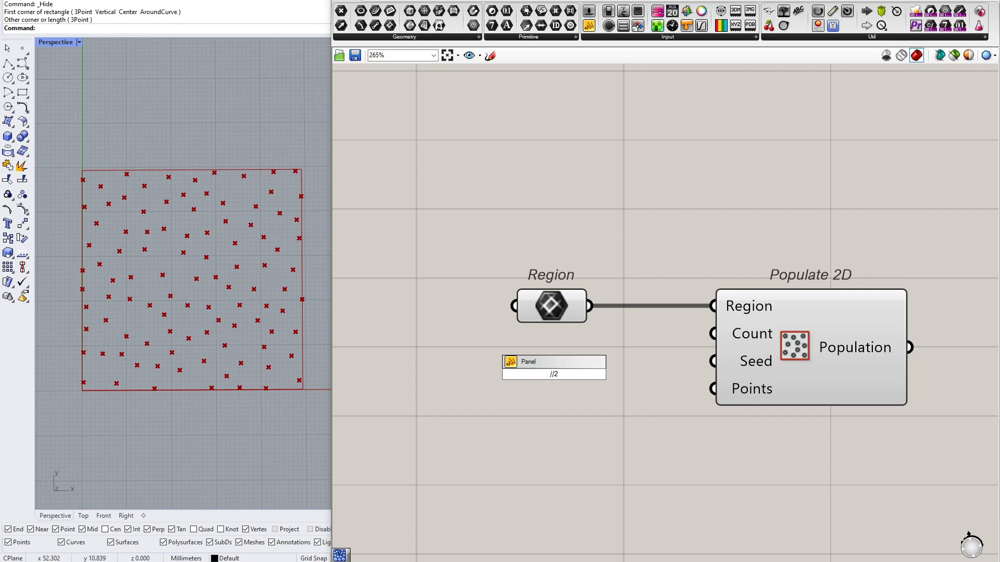
text(50)
key(Return)
drag(587, 373, 735, 333)
drag(782, 368, 782, 403)
right_drag(769, 397, 661, 399)
drag(679, 394, 671, 400)
right_drag(671, 400, 572, 392)
scroll(572, 391, down, 1)
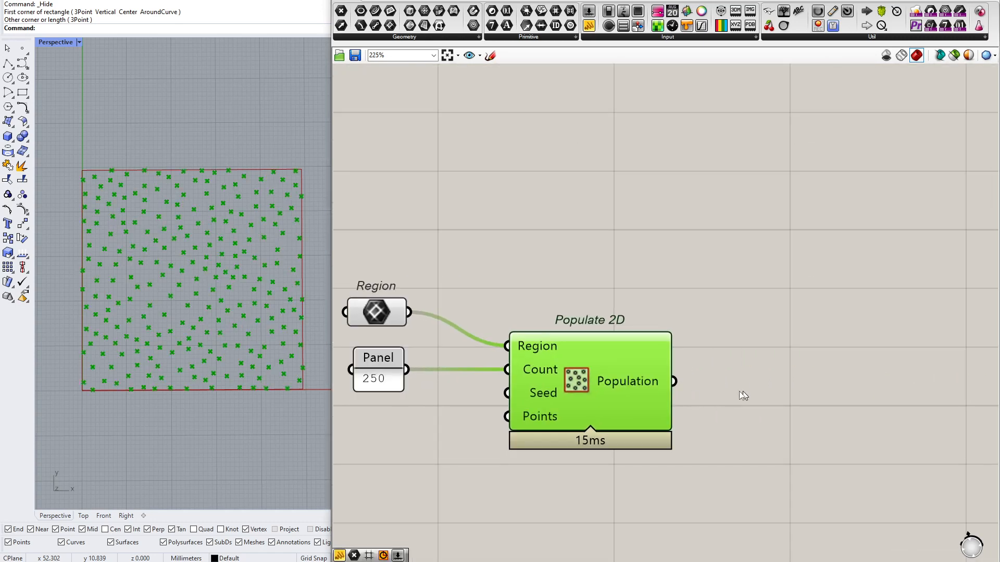
drag(648, 384, 607, 384)
Add a Voronoi component beside Populate 2D and wire the Population output into its Points input
double_click(745, 379)
text(voro)
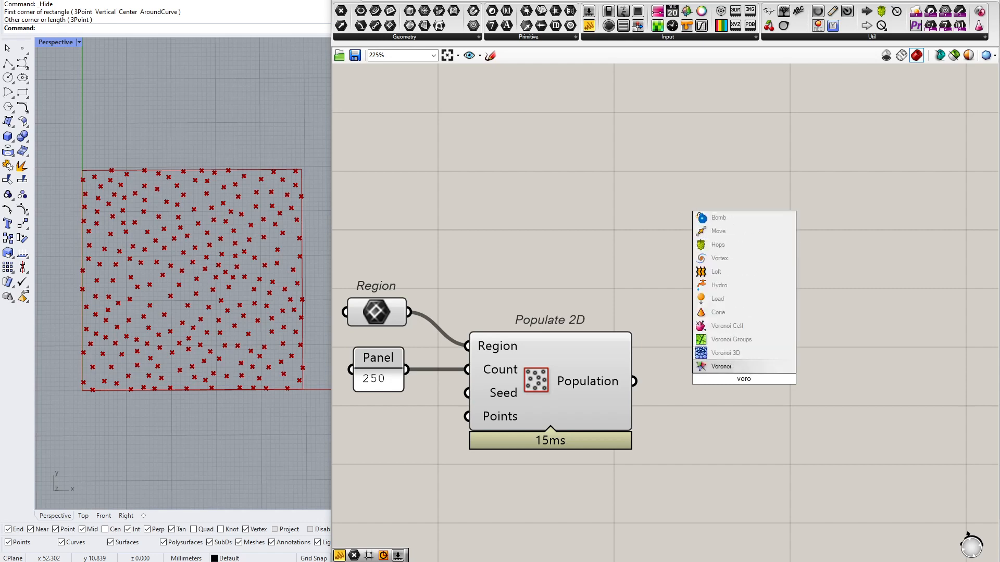
click(739, 367)
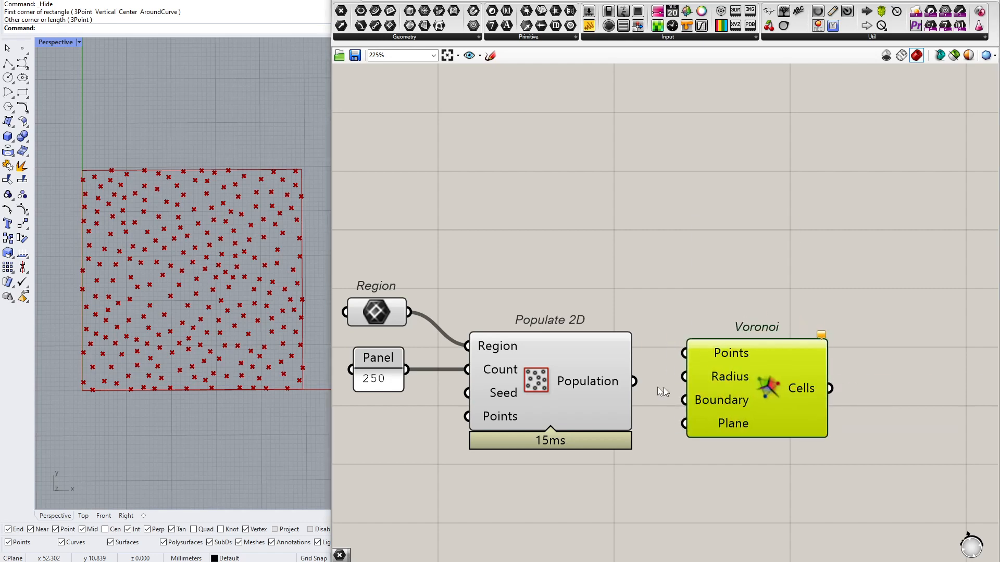
drag(649, 373, 684, 353)
drag(750, 361, 803, 301)
Wire the Region parameter into the Voronoi Boundary input and align the Voronoi component so this wire runs straight
scroll(161, 330, down, 5)
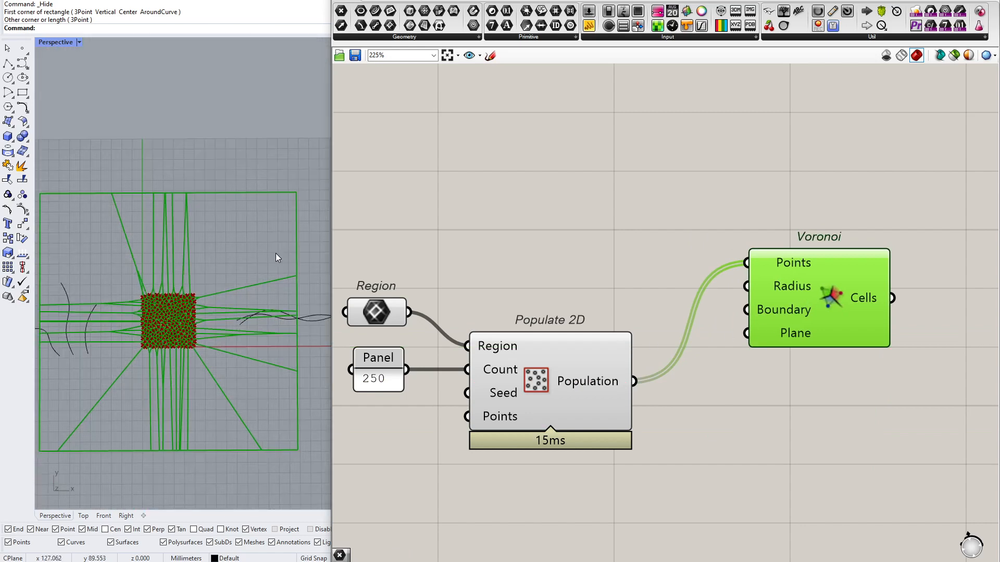
drag(50, 177, 312, 228)
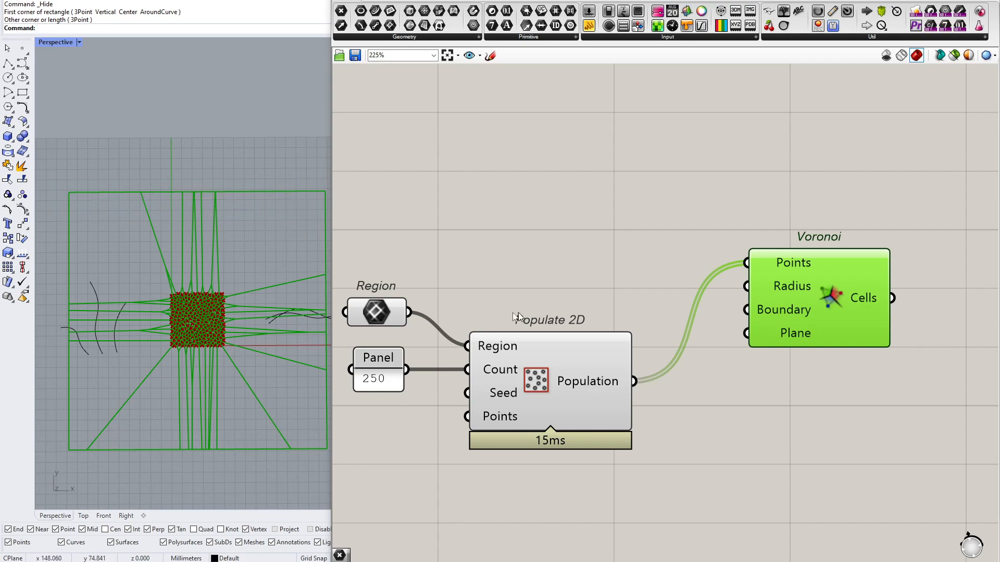
drag(746, 309, 409, 311)
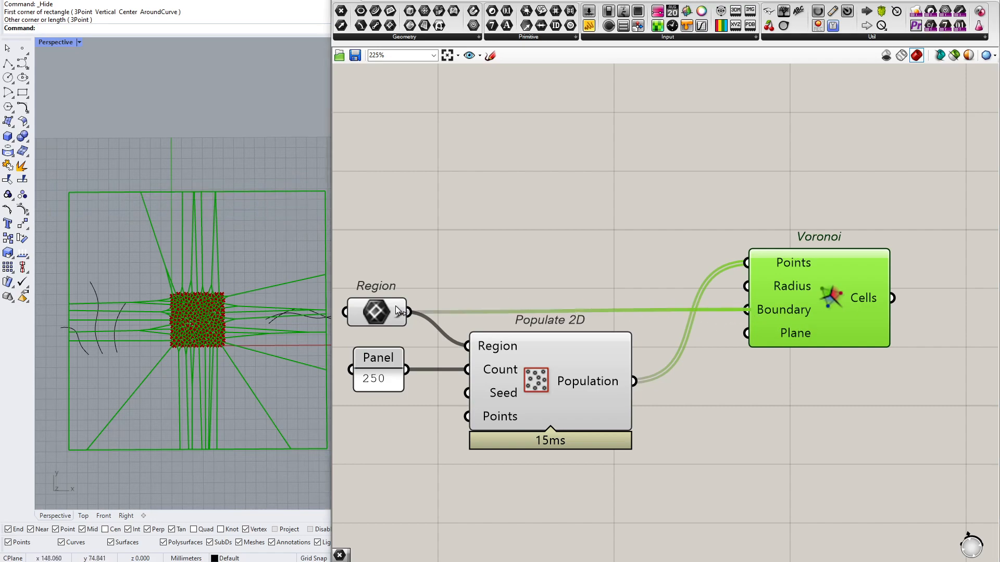
scroll(266, 335, up, 8)
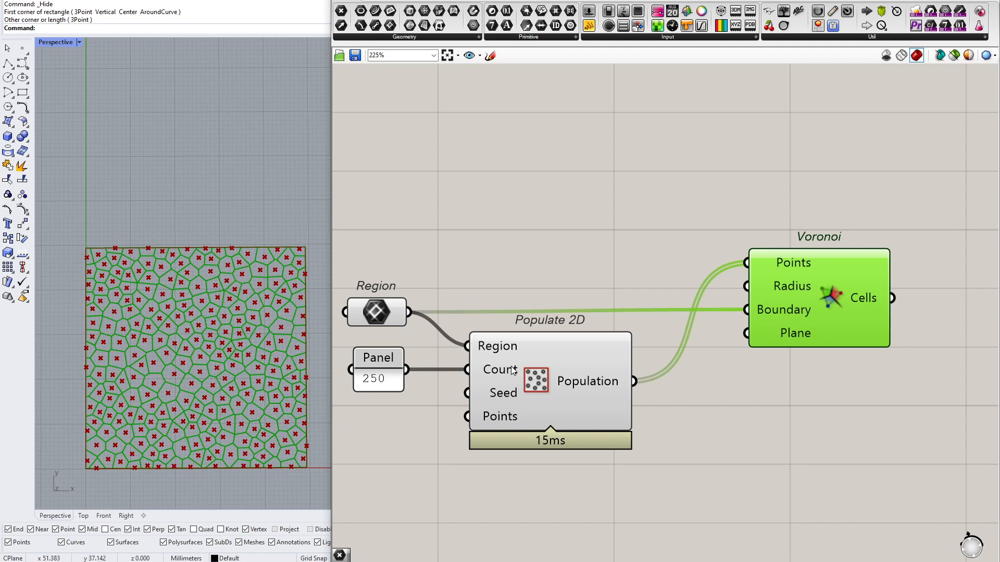
click(575, 359)
drag(828, 306, 795, 317)
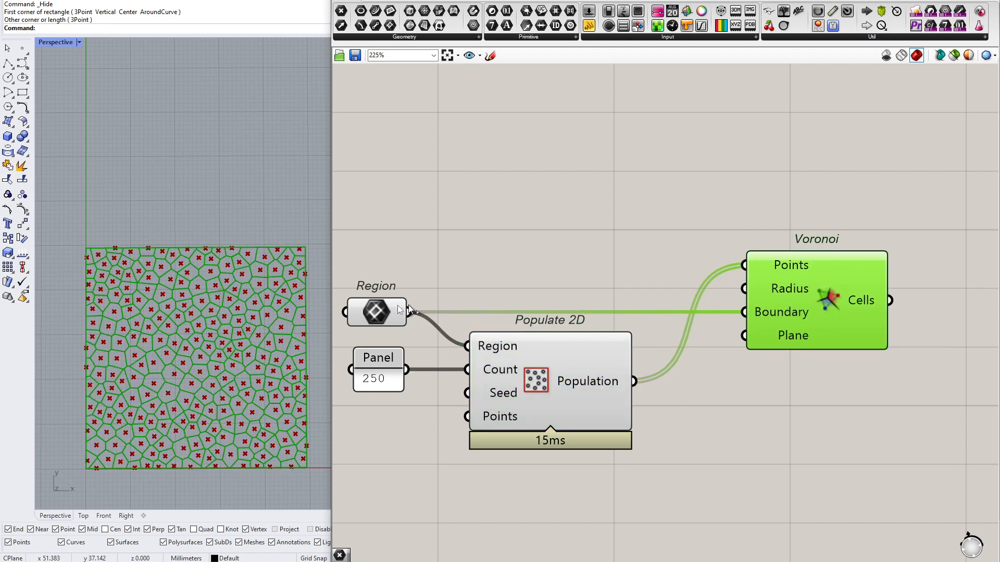
Examine how the Voronoi cells surround the individual population points inside the rectangle
drag(385, 317, 389, 317)
scroll(184, 375, up, 3)
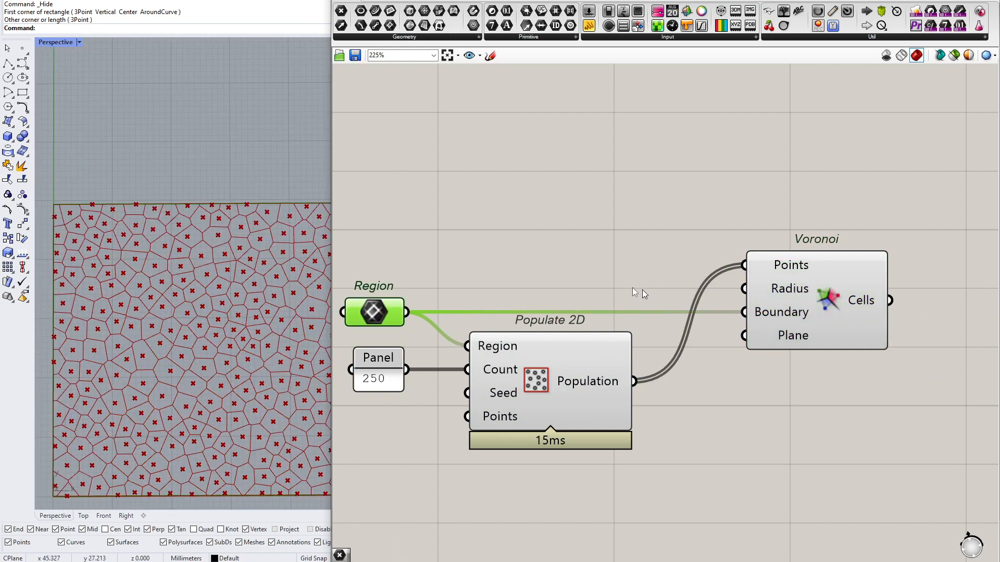
scroll(172, 312, down, 3)
scroll(237, 370, up, 3)
scroll(237, 369, up, 6)
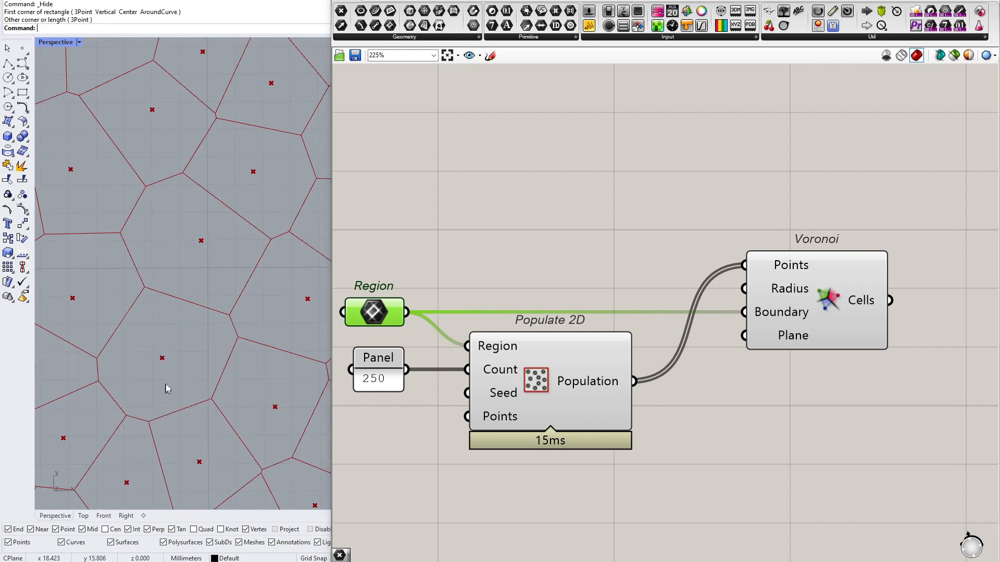
scroll(136, 393, up, 7)
scroll(118, 377, down, 3)
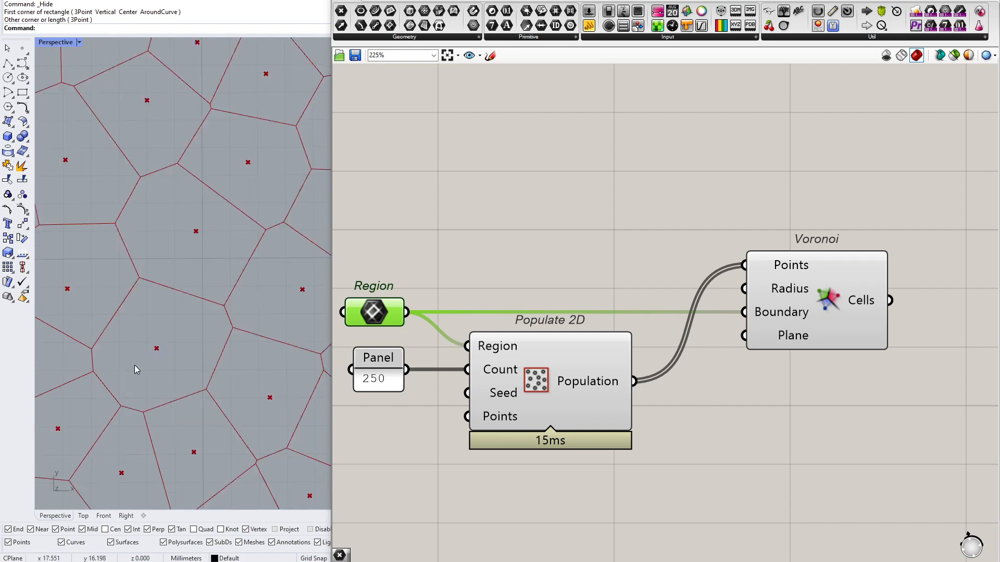
scroll(119, 323, down, 15)
scroll(119, 322, down, 2)
scroll(116, 291, up, 2)
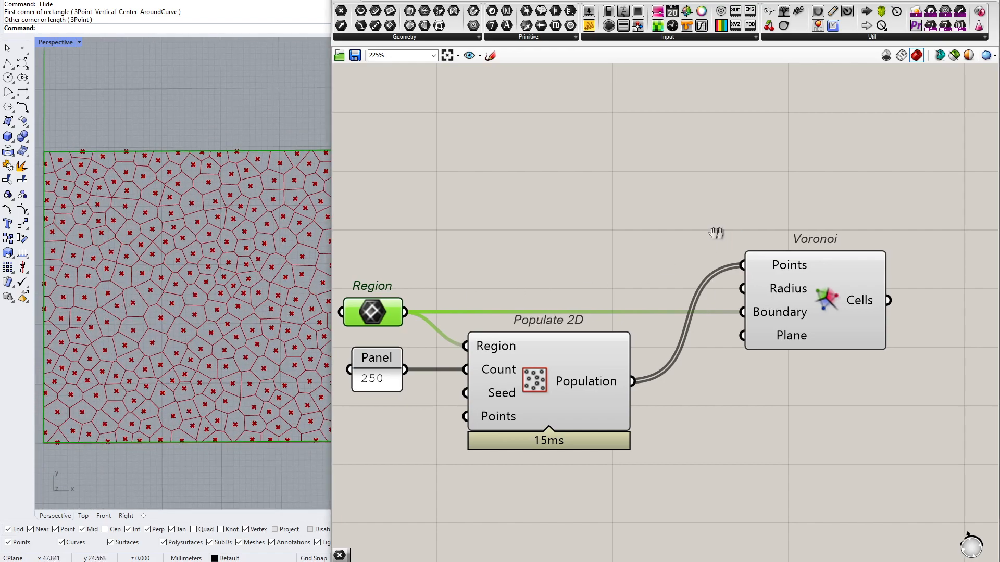
Add a Point parameter on the empty canvas below the Voronoi component
right_drag(717, 234, 610, 231)
scroll(164, 290, down, 2)
mouse_move(217, 302)
shift+right_down()
mouse_move(204, 310)
mouse_move(211, 301)
shift+right_up()
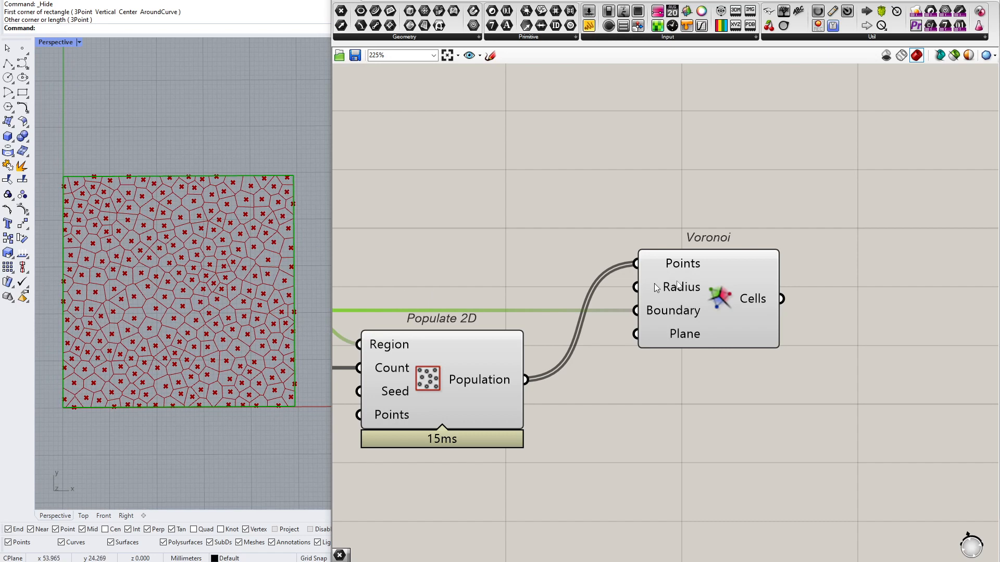
right_drag(715, 279, 631, 267)
click(631, 267)
click(688, 201)
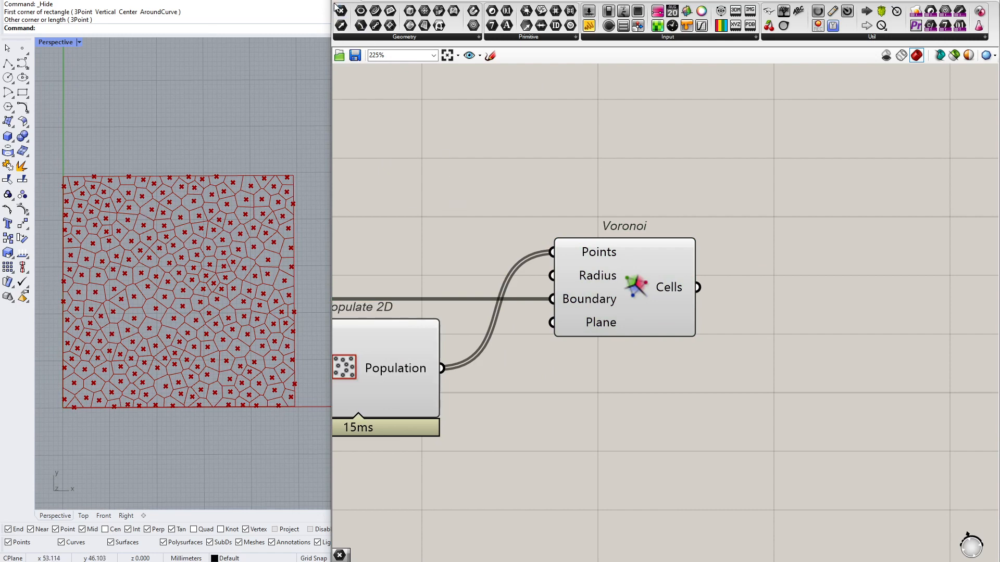
scroll(597, 193, down, 2)
scroll(607, 316, up, 4)
click(624, 413)
drag(626, 410, 617, 431)
right_drag(617, 435, 617, 358)
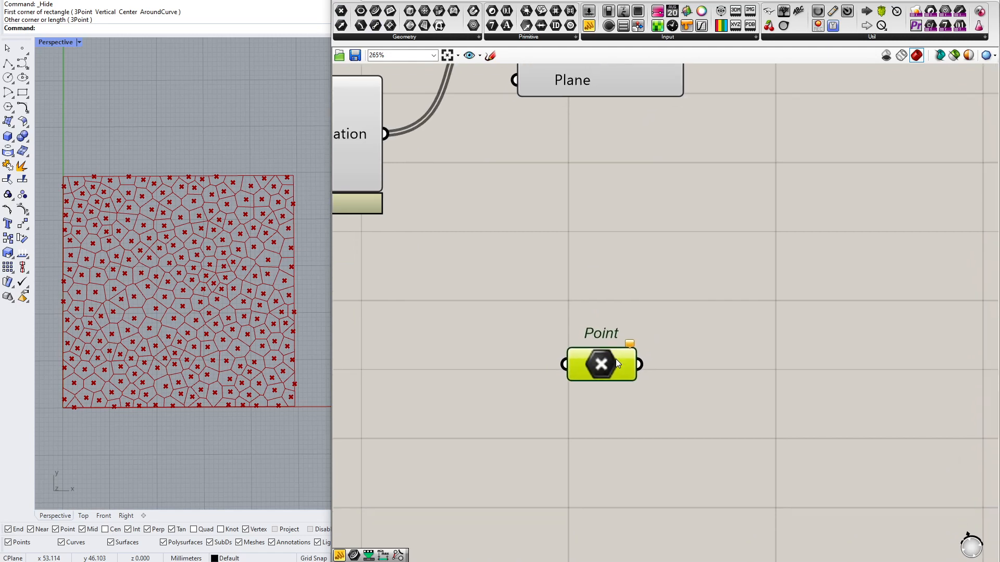
Assign three picked points inside the rectangle, two near its upper corners and one lower middle, to the Point parameter and reposition it
right_click(617, 359)
click(683, 480)
click(109, 223)
click(268, 209)
click(163, 356)
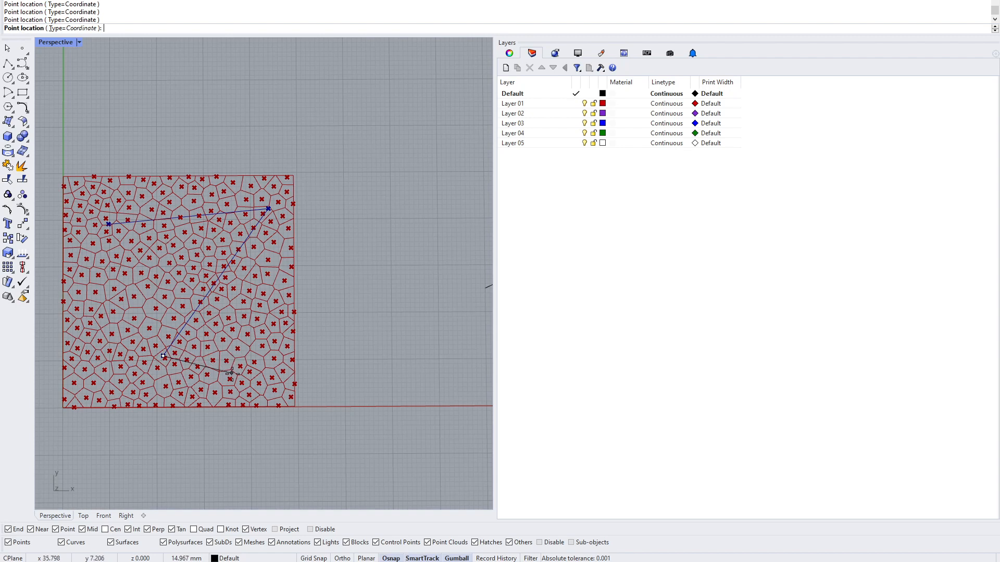
right_click(233, 374)
right_drag(617, 331, 530, 379)
scroll(552, 347, down, 4)
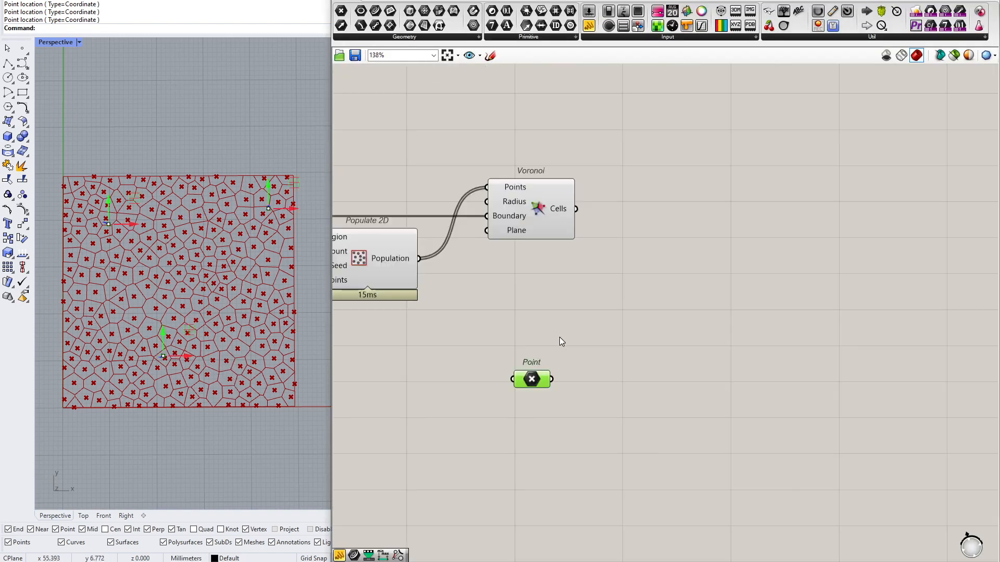
right_drag(526, 278, 534, 280)
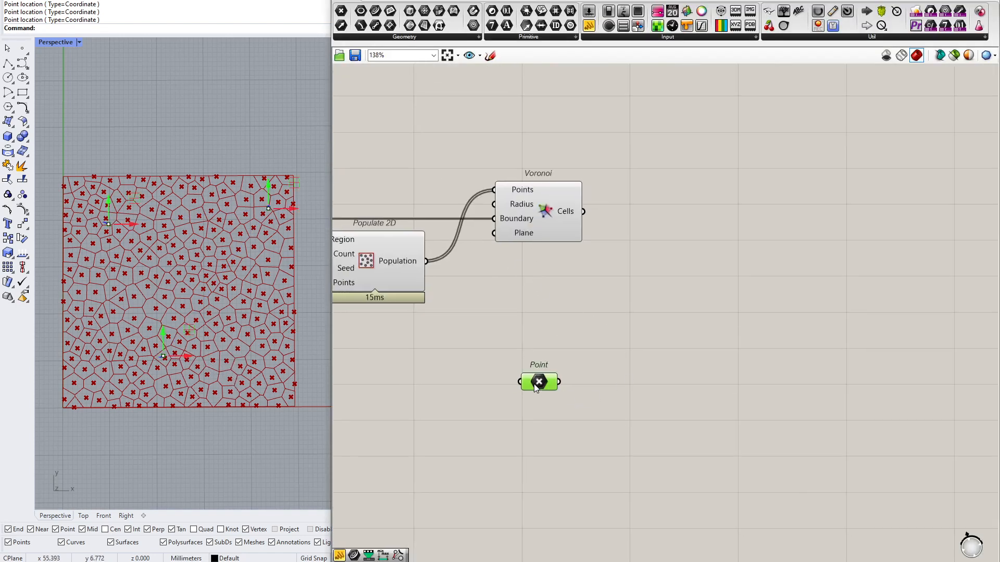
drag(535, 387, 533, 426)
Add a Pull Point component between Voronoi and the Point parameter and wire the Population output into its Point input
mouse_move(402, 261)
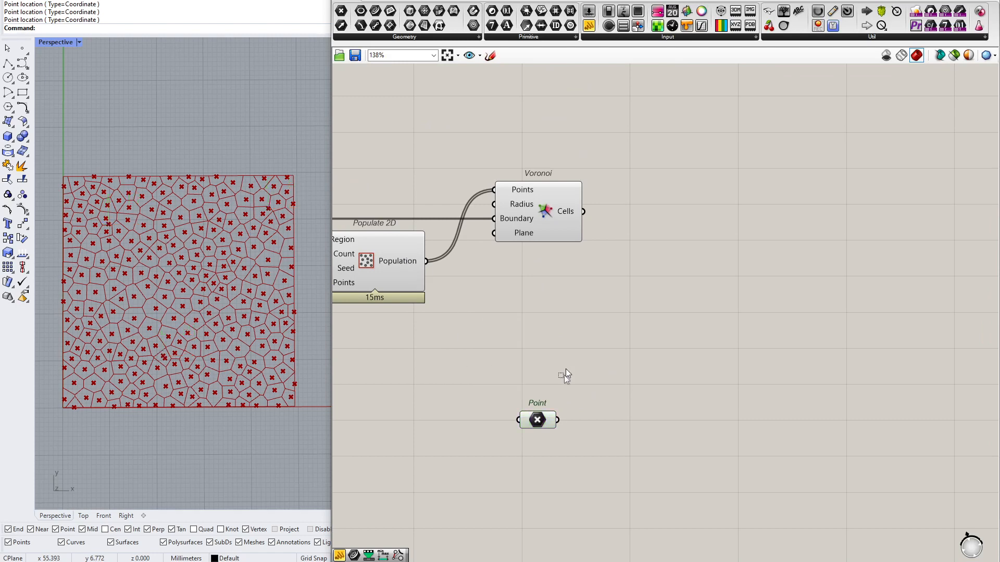
double_click(602, 318)
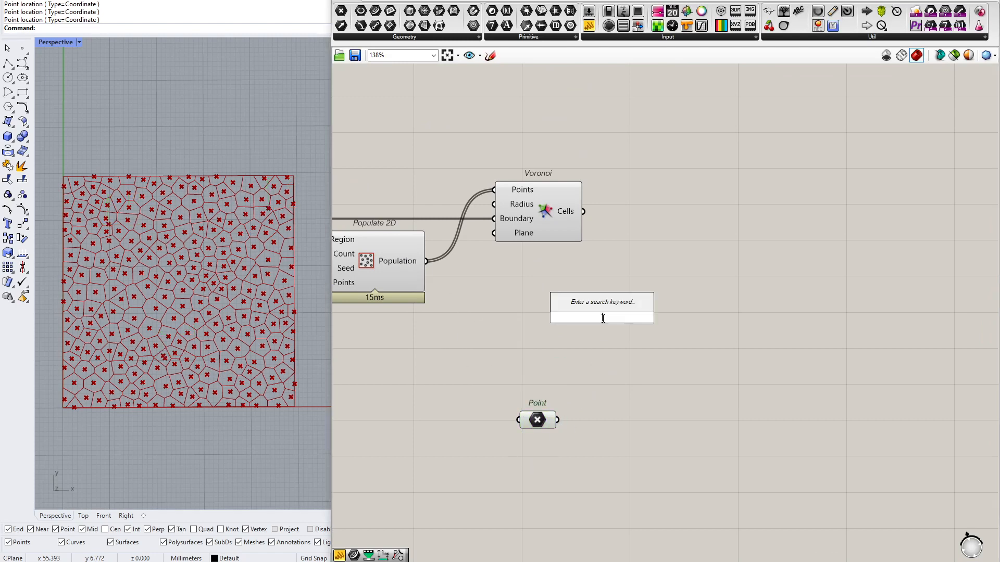
text(pull)
key(Return)
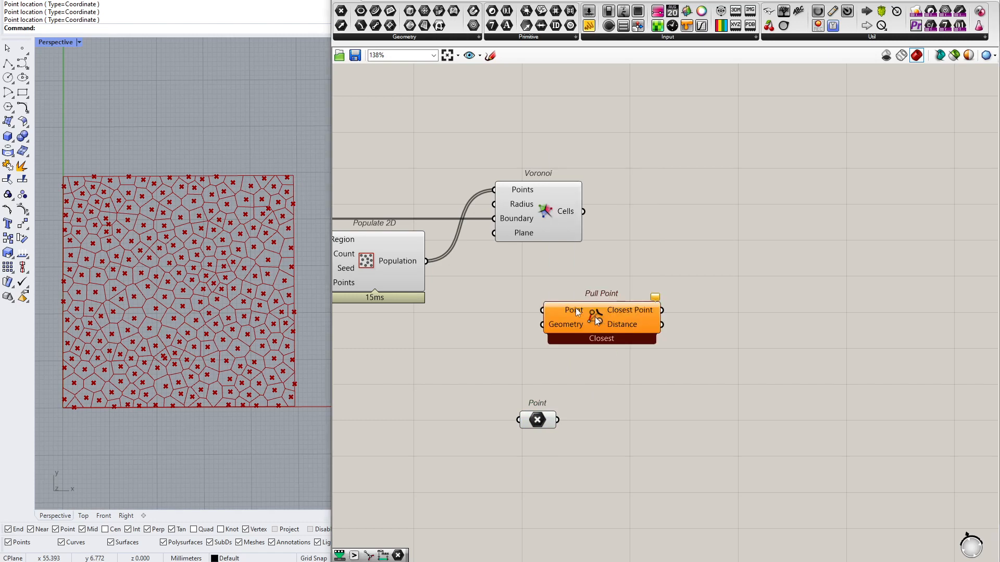
drag(426, 261, 543, 310)
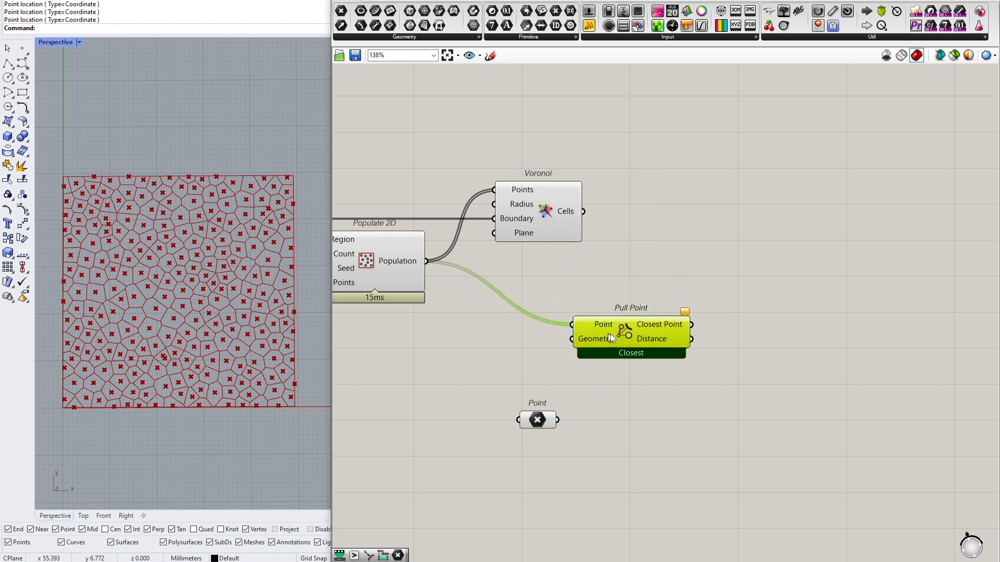
click(385, 245)
click(451, 341)
drag(617, 322, 630, 333)
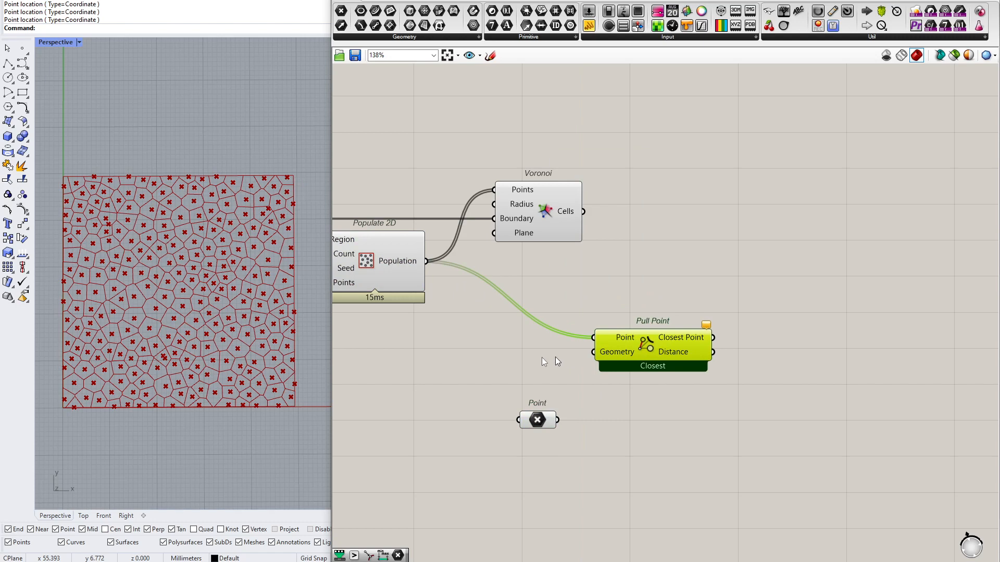
click(370, 257)
click(586, 380)
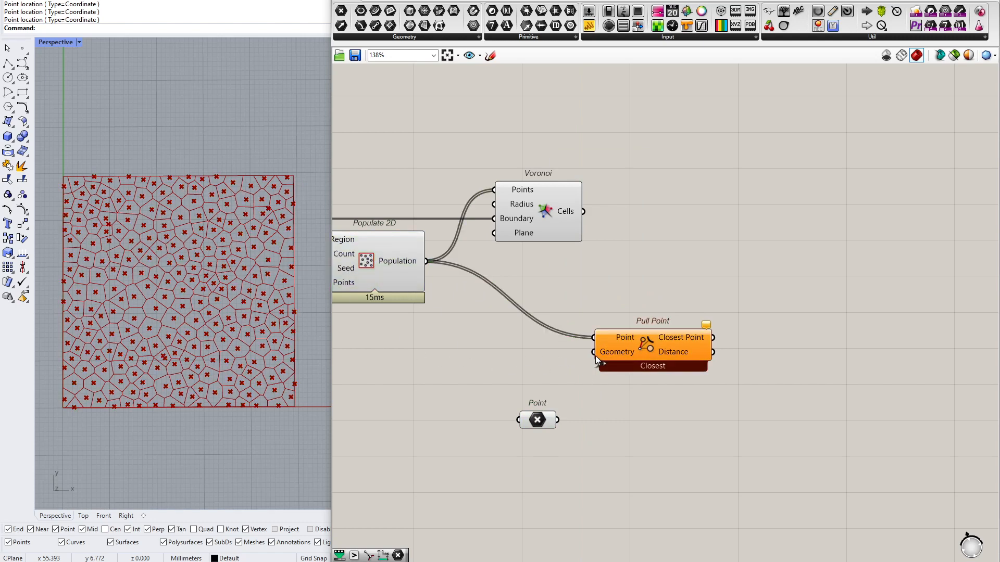
Wire the Point parameter into the Pull Point Geometry input and label the parameter with a panel reading Attractors
drag(595, 354, 506, 430)
double_click(493, 399)
text(//Attractors)
key(Return)
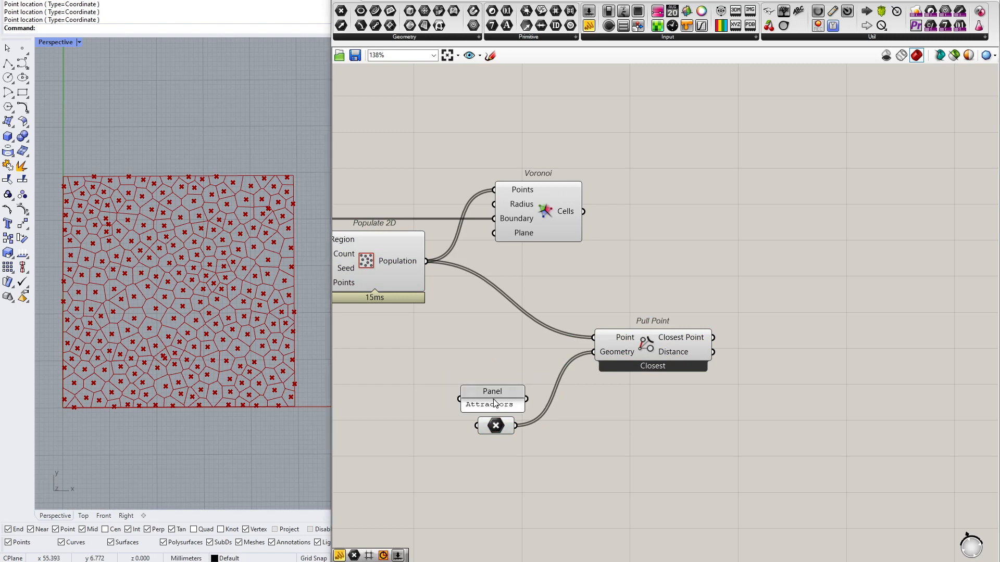
Read the Pull Point Distance values in a temporary panel and delete that panel
click(657, 352)
drag(589, 26, 822, 305)
drag(713, 352, 761, 303)
drag(794, 339, 804, 514)
drag(827, 451, 828, 413)
drag(498, 432, 496, 428)
click(854, 317)
key(Delete)
Move Pull Point, the Attractors panel and the Point parameter together up closer to the Voronoi component
drag(762, 318, 495, 435)
drag(631, 366, 631, 328)
Examine the spacing between an attractor point and its neighbouring population points in the viewport
scroll(147, 345, up, 5)
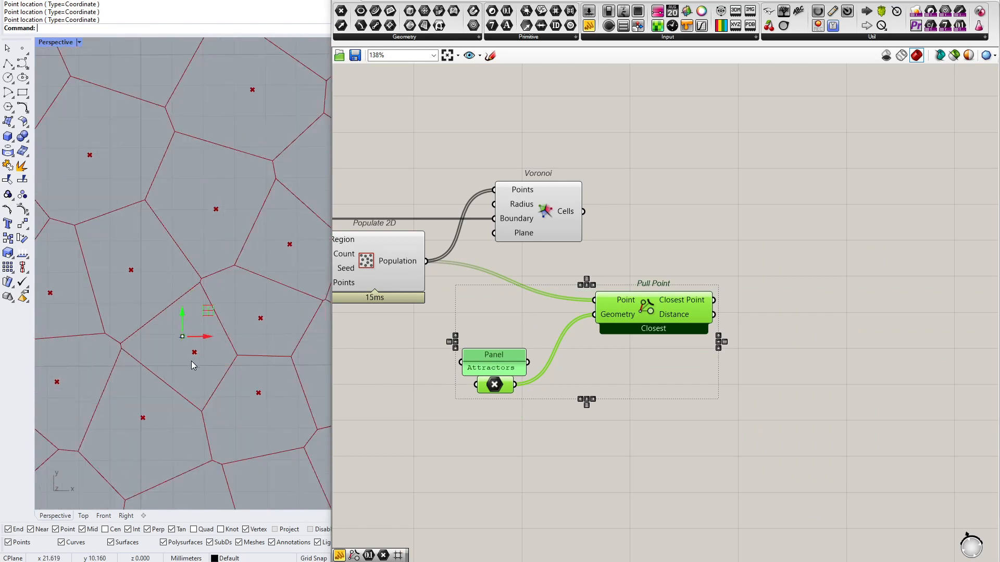
scroll(179, 365, up, 3)
scroll(179, 357, down, 3)
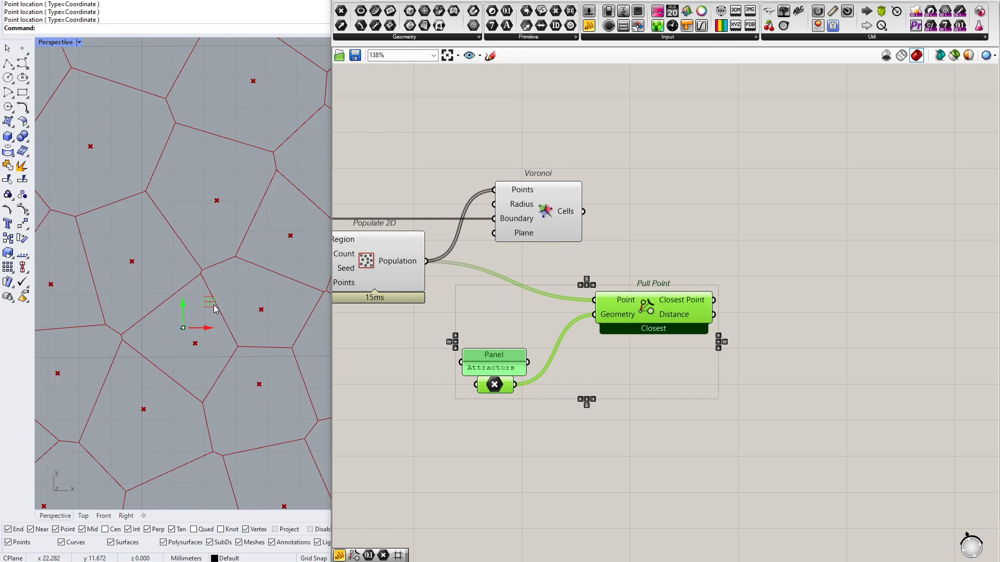
drag(158, 362, 245, 281)
drag(160, 372, 161, 374)
scroll(159, 320, down, 5)
scroll(159, 320, up, 2)
scroll(655, 321, down, 2)
Add a Remap Numbers component beyond Pull Point and wire the Distance output into its Value input
double_click(674, 307)
text(remap)
key(Return)
drag(676, 312, 771, 332)
drag(566, 333, 540, 330)
scroll(575, 329, up, 3)
right_drag(765, 308, 680, 312)
drag(791, 325, 747, 342)
click(503, 348)
scroll(573, 358, up, 1)
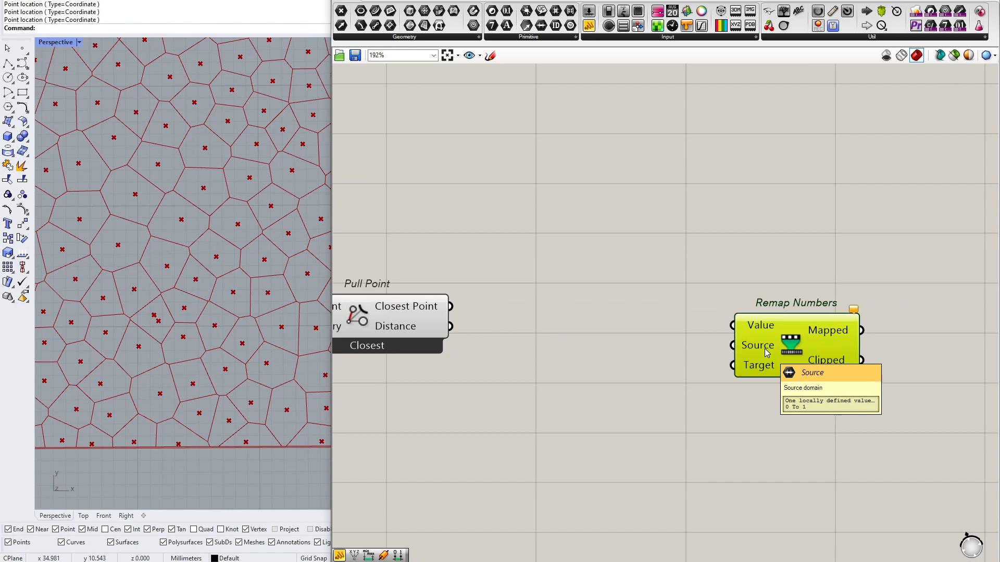
drag(687, 285, 451, 325)
drag(781, 348, 785, 350)
Add a Bounds component fed by the Pull Point Distance output and wire its Domain into the Remap Numbers Source input
double_click(572, 353)
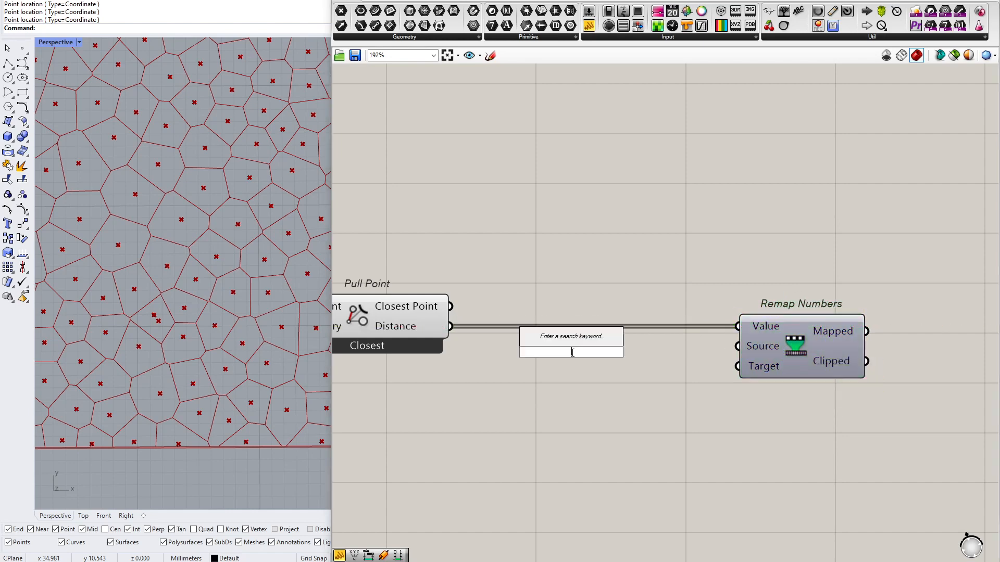
text(bounds)
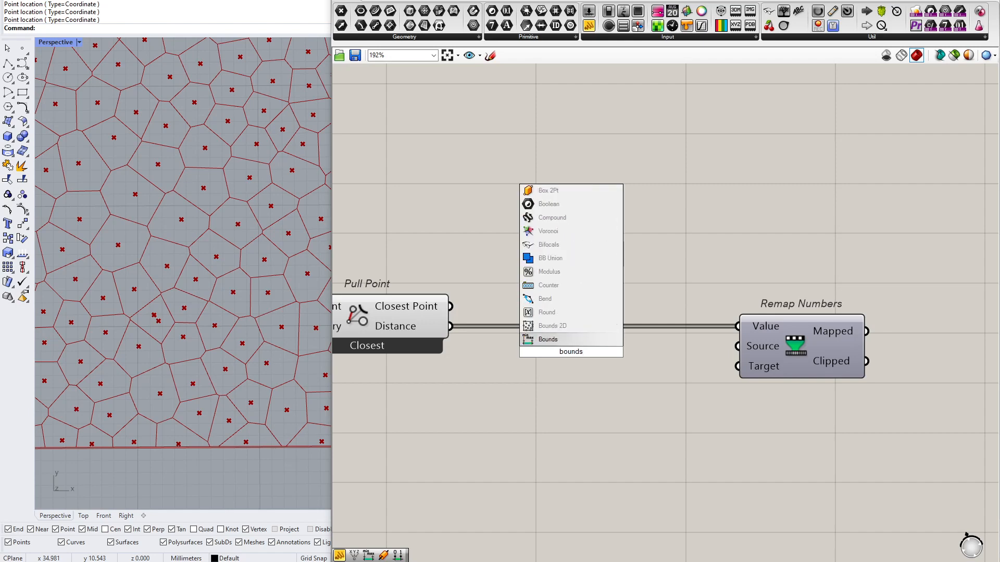
key(Return)
drag(451, 326, 522, 365)
drag(585, 373, 579, 373)
drag(655, 364, 738, 346)
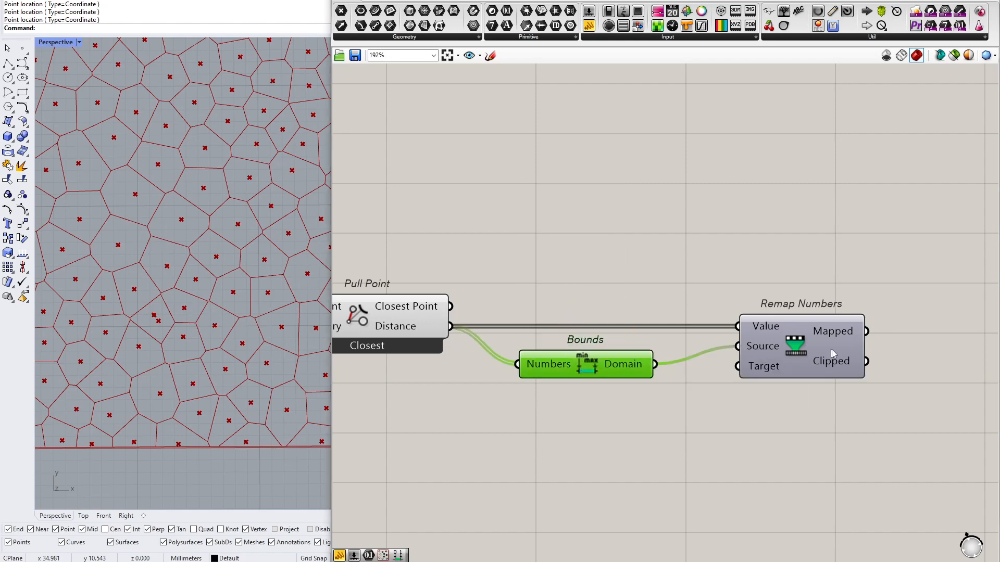
Add a Construct Domain component below Bounds and wire its Domain output into the Remap Numbers Target input
drag(831, 354, 850, 348)
click(589, 456)
double_click(584, 432)
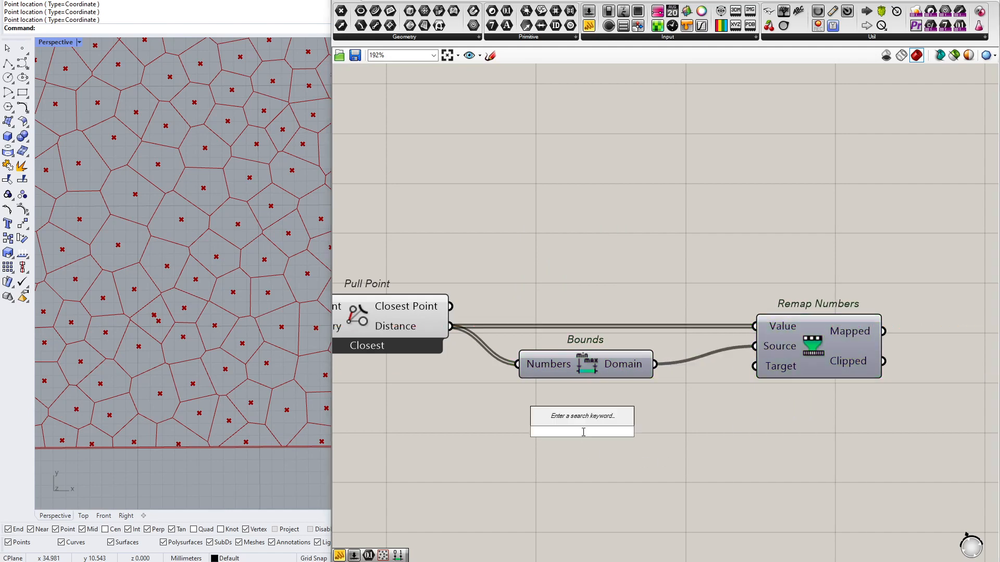
text(constru)
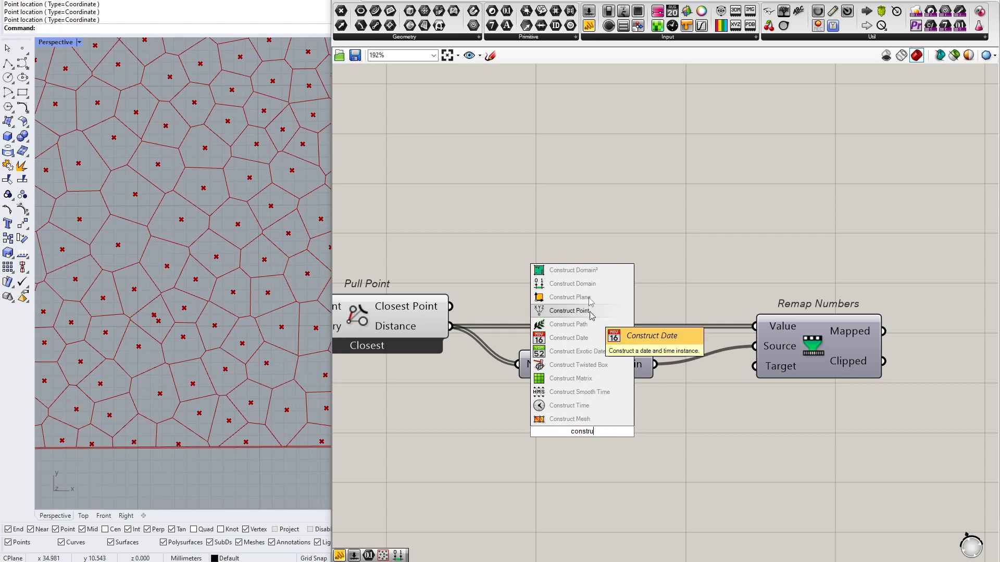
click(567, 284)
drag(655, 428, 754, 366)
drag(578, 438, 595, 444)
Add a panel with the value 0.01 and wire it into the Domain start input of Construct Domain
double_click(442, 431)
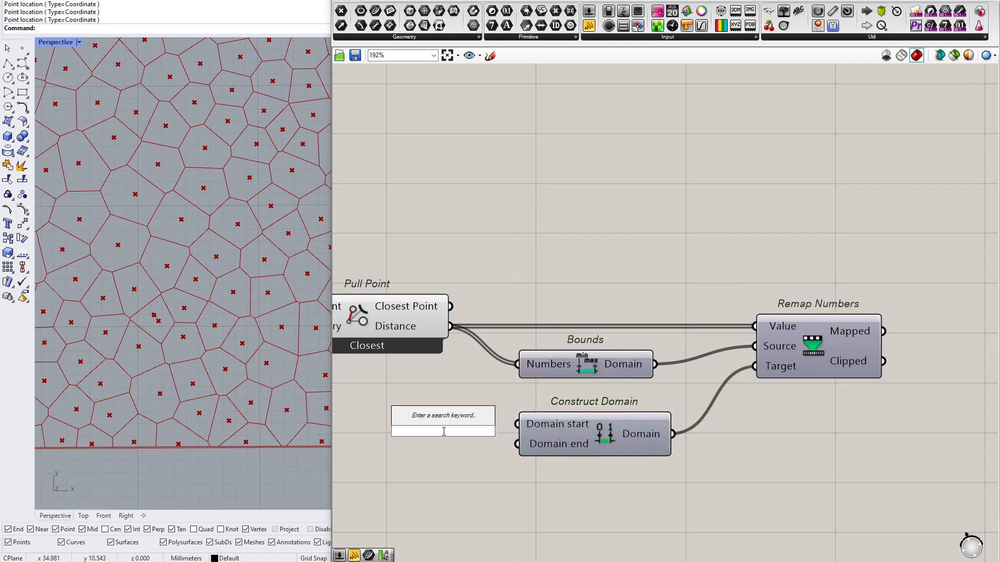
text(//0.)
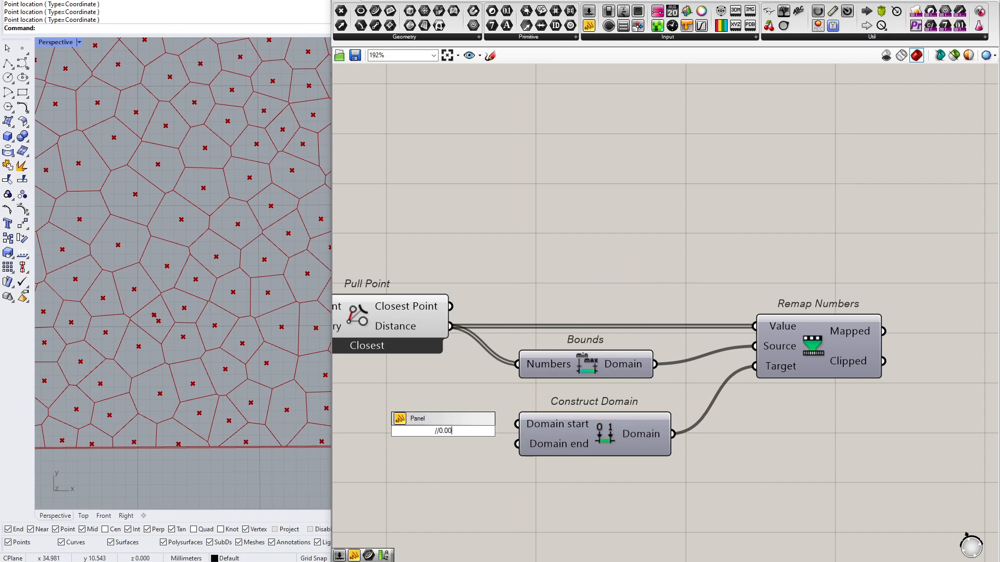
key(Return)
drag(467, 431, 517, 424)
click(446, 426)
mouse_move(447, 426)
mouse_down()
mouse_move(440, 416)
mouse_move(449, 419)
mouse_up()
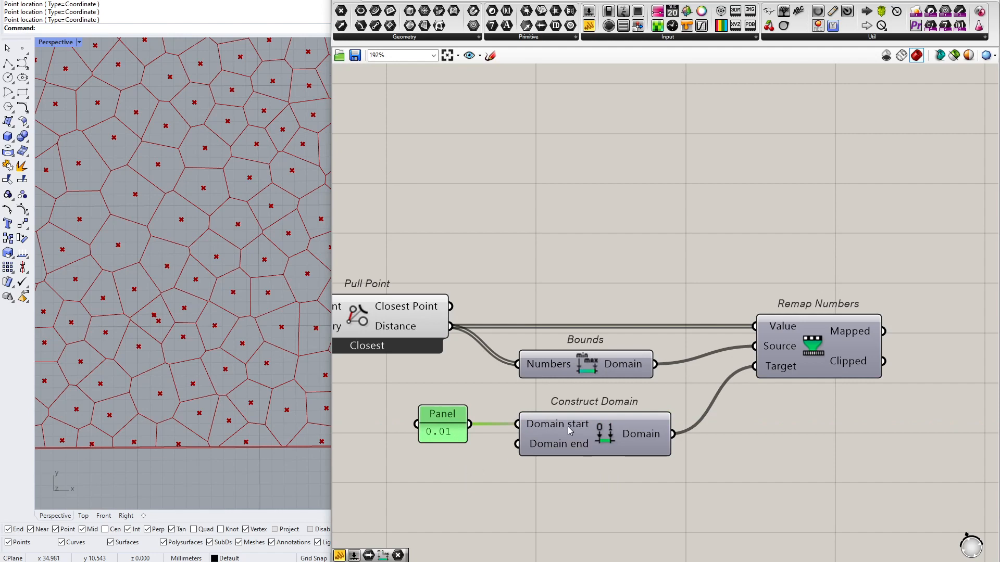
Add a panel with the value 1, wire it into the Domain end input, and align it under the 0.01 panel
mouse_move(570, 430)
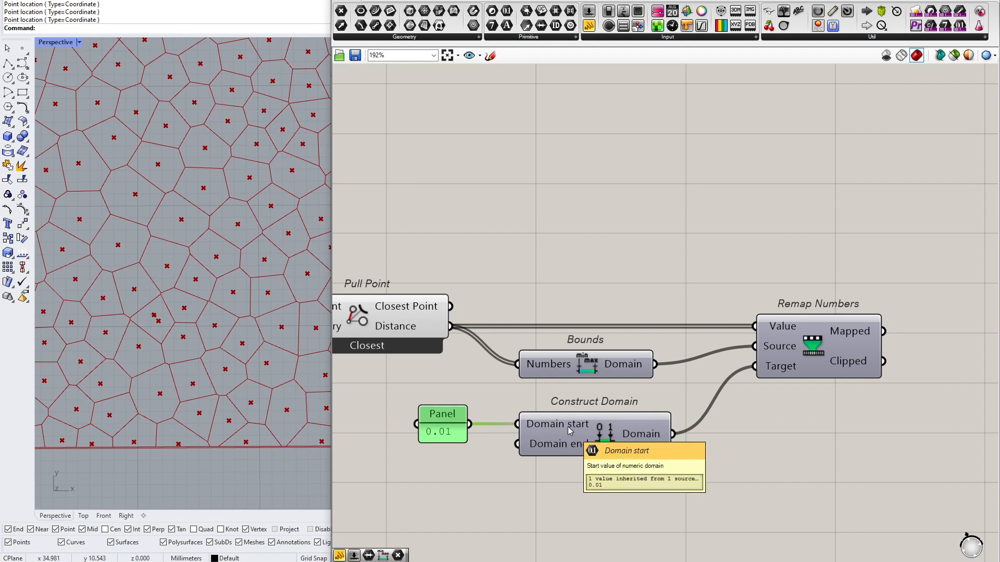
click(452, 469)
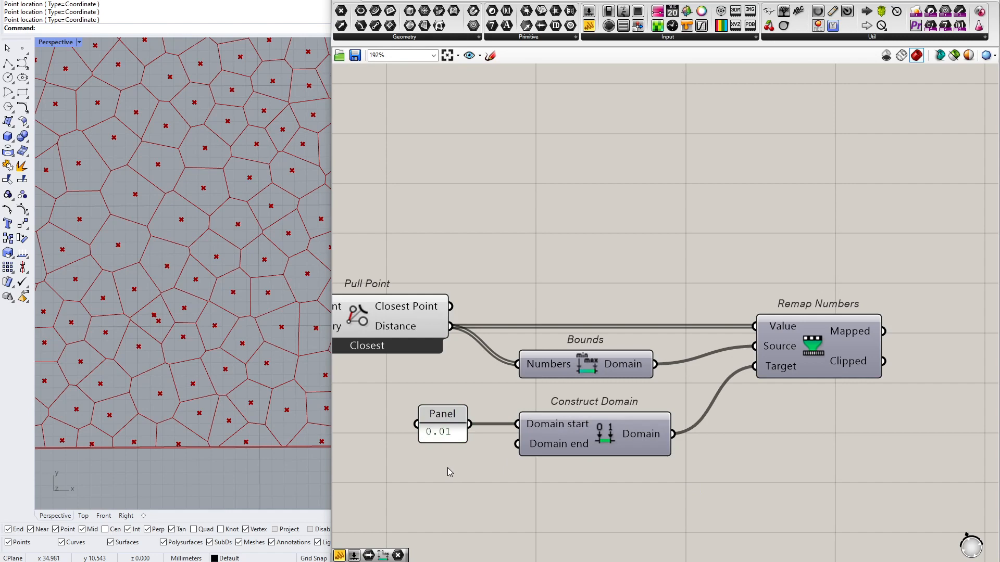
double_click(448, 468)
text(//)
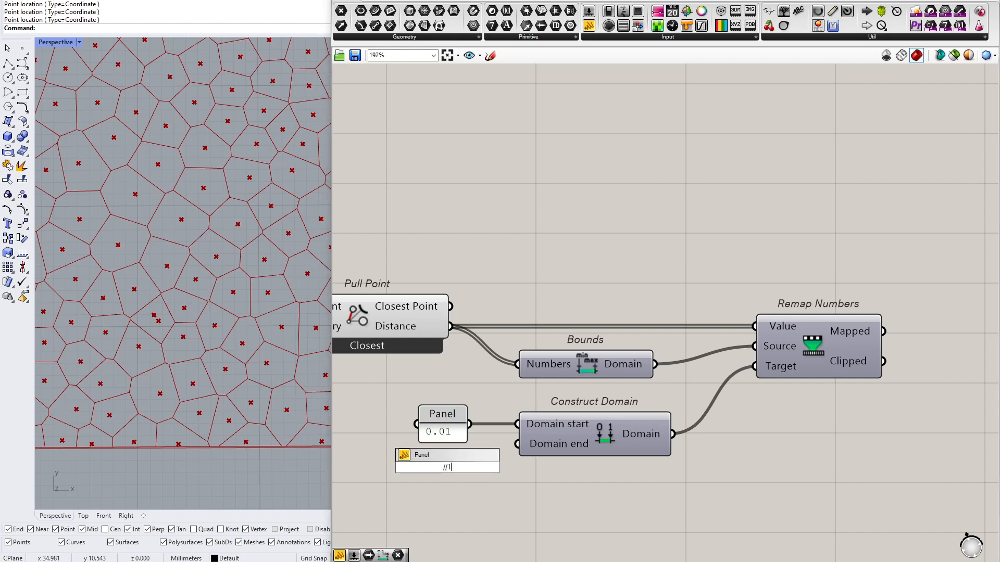
text(1)
key(Return)
drag(464, 467, 538, 446)
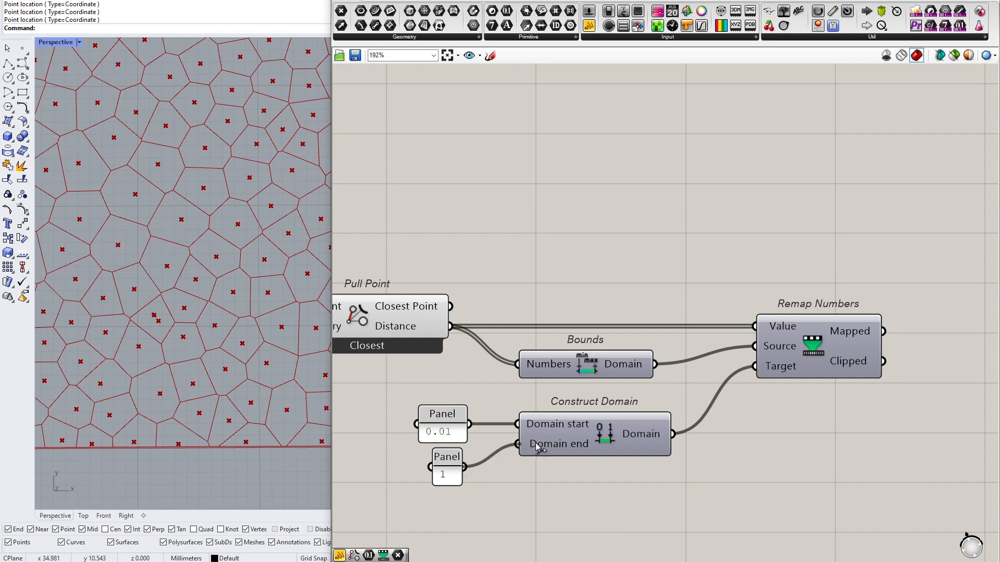
drag(433, 482, 415, 478)
drag(437, 473, 441, 480)
Add a panel above Bounds, wire the Bounds Domain output into it, and widen the panel
right_drag(672, 250, 605, 231)
click(589, 26)
click(653, 184)
drag(589, 345, 469, 187)
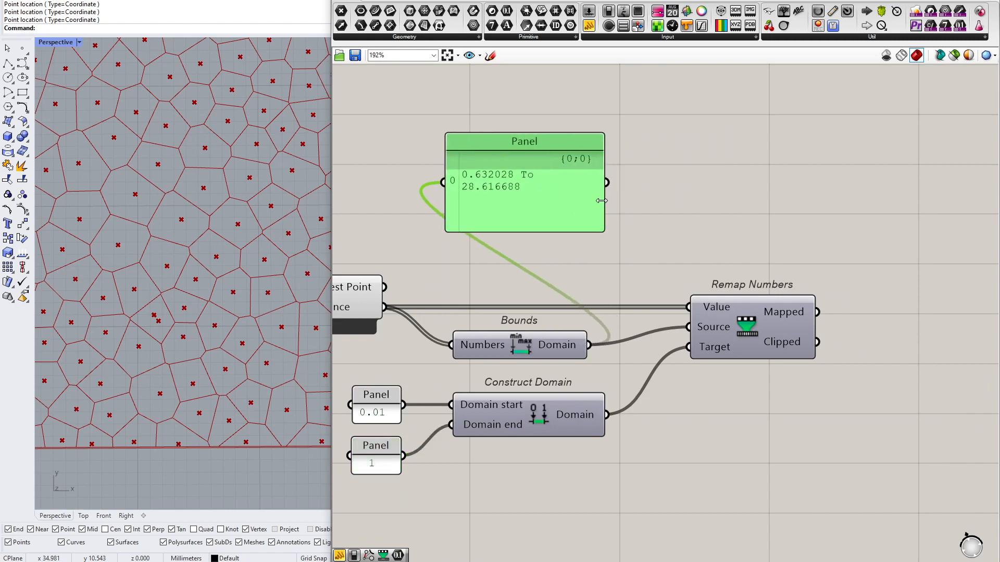
drag(602, 200, 698, 200)
drag(512, 204, 537, 208)
Review the Bounds, Construct Domain and Remap Numbers setup in the earlier circle-pattern definition, including its domain start and end panels
drag(430, 120, 544, 211)
drag(346, 367, 435, 431)
drag(549, 128, 676, 237)
drag(340, 489, 437, 422)
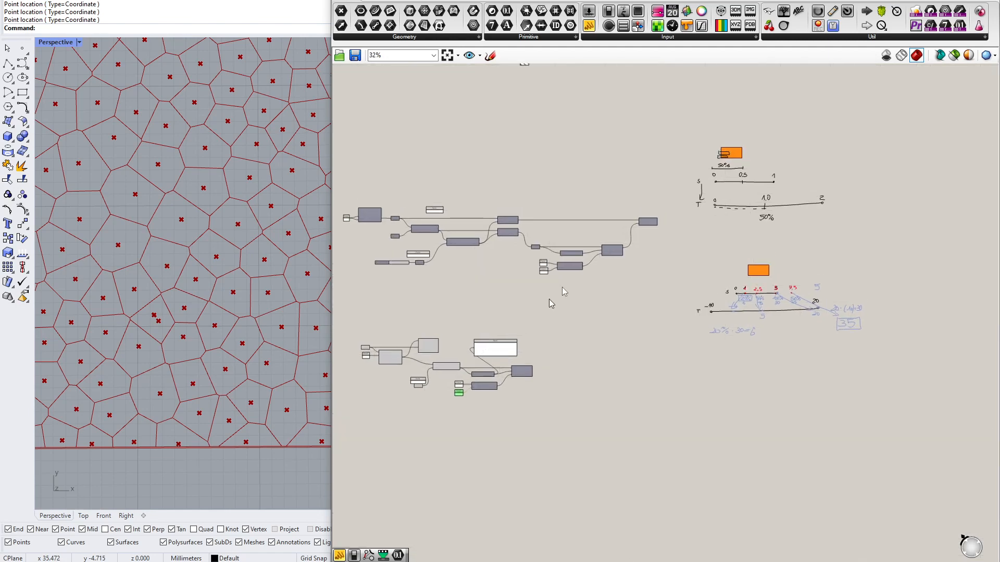
scroll(436, 320, up, 2)
drag(361, 252, 473, 330)
drag(361, 325, 489, 434)
click(490, 434)
scroll(557, 318, down, 5)
scroll(552, 310, up, 4)
drag(474, 287, 483, 288)
drag(505, 238, 374, 394)
click(509, 436)
drag(523, 400, 381, 248)
click(377, 249)
click(582, 325)
click(586, 375)
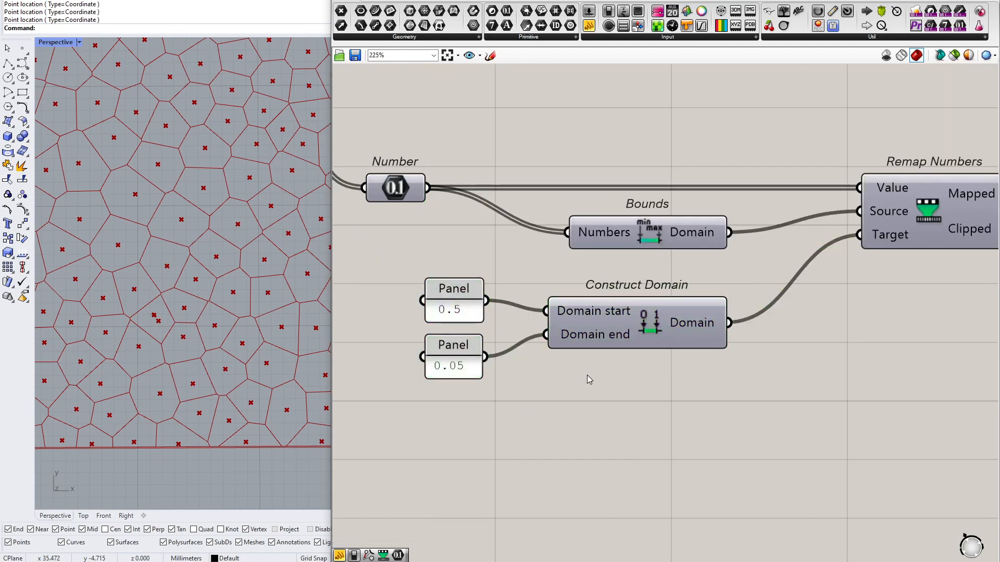
Return to the Voronoi definition and delete the panel above Bounds that reads its domain
click(600, 323)
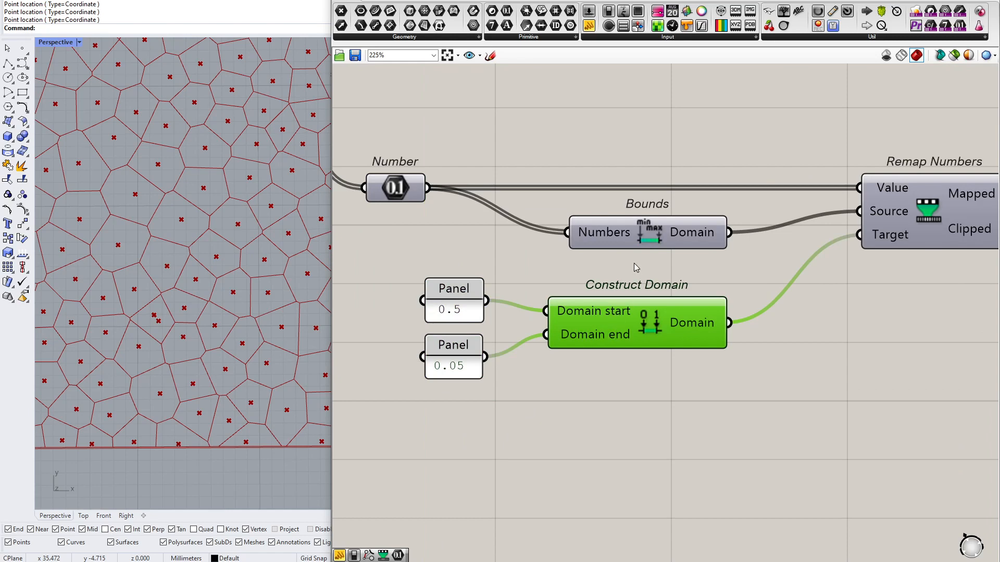
scroll(657, 323, down, 7)
right_drag(567, 485, 586, 323)
scroll(555, 336, up, 7)
scroll(551, 320, down, 3)
right_drag(504, 244, 698, 292)
click(546, 276)
key(Delete)
Add a Scale component on the empty canvas above and beyond Remap Numbers
double_click(891, 268)
double_click(884, 286)
text(scal)
key(Up)
key(Up)
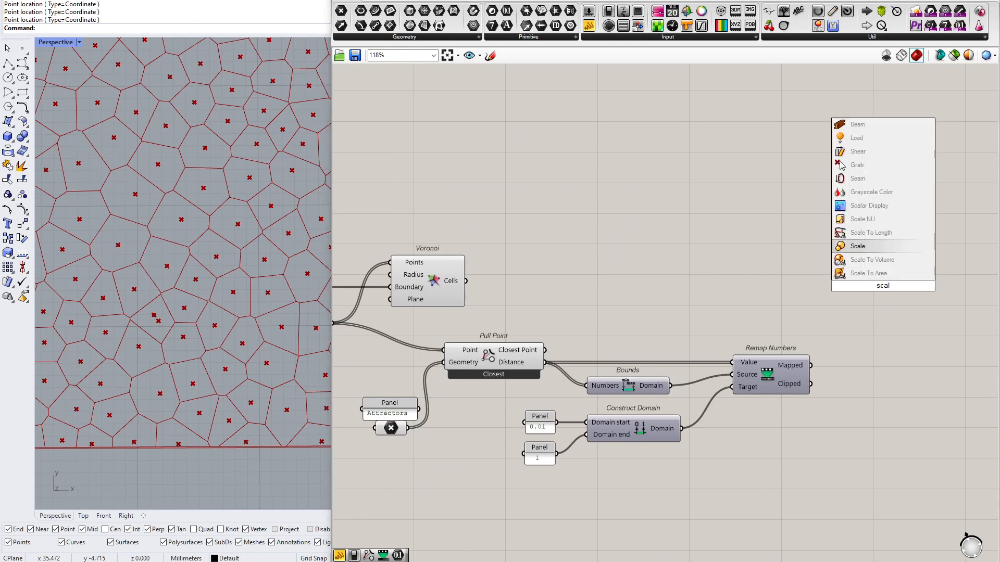
key(Return)
Align Voronoi above Pull Point, wire its Cells output into Scale's Geometry input, and place Scale further along the canvas
drag(436, 290, 488, 290)
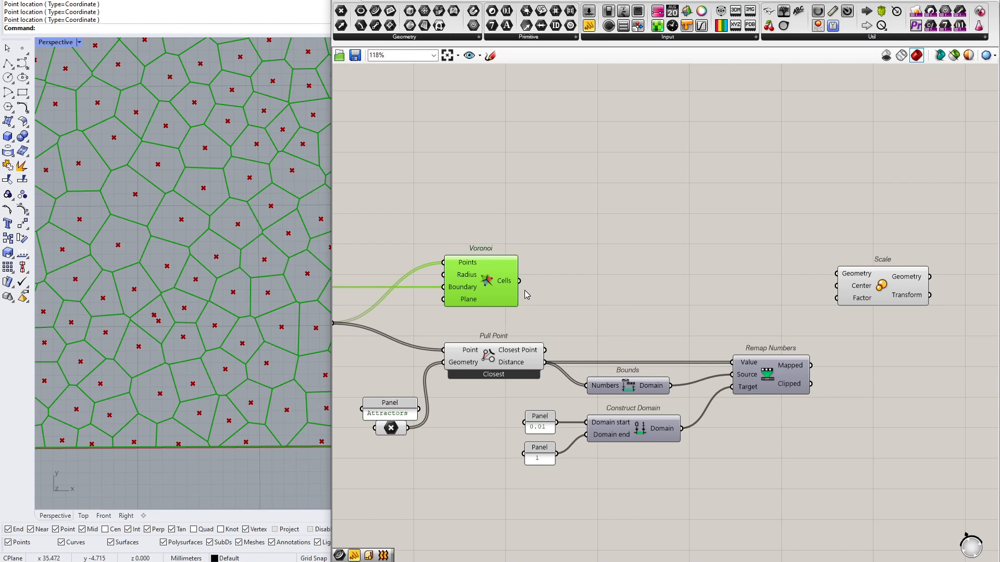
drag(519, 281, 837, 273)
drag(881, 284, 938, 290)
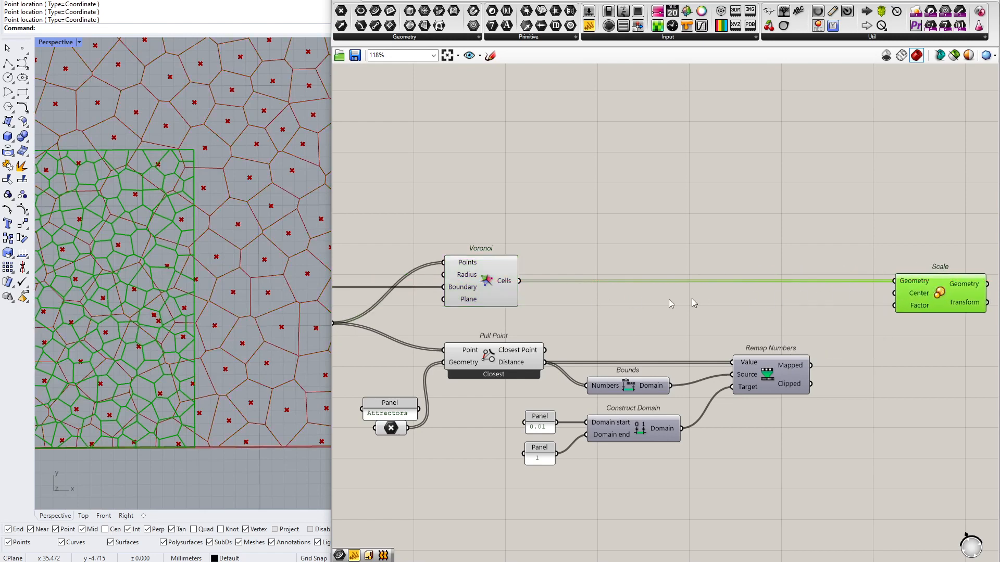
right_drag(768, 297, 895, 275)
drag(610, 275, 617, 263)
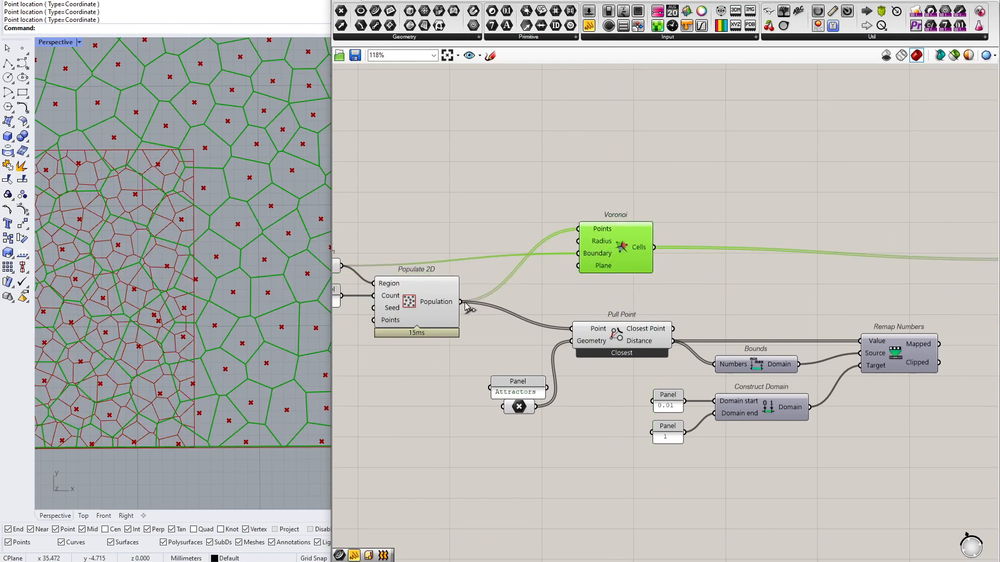
Wire the Population output of Populate 2D into Scale's Center input and the Mapped output of Remap Numbers into Factor
mouse_move(446, 308)
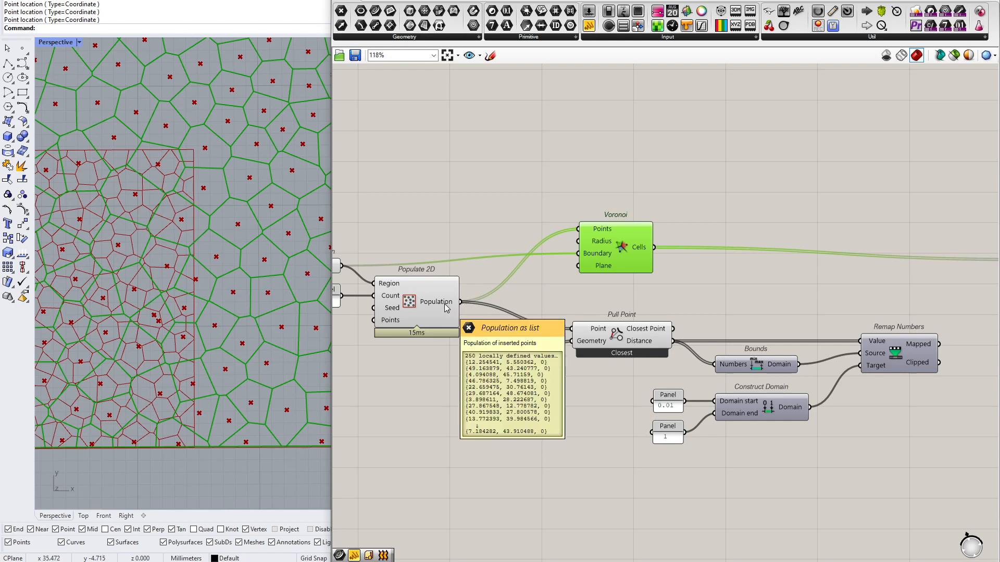
right_drag(446, 308, 377, 312)
drag(388, 306, 967, 279)
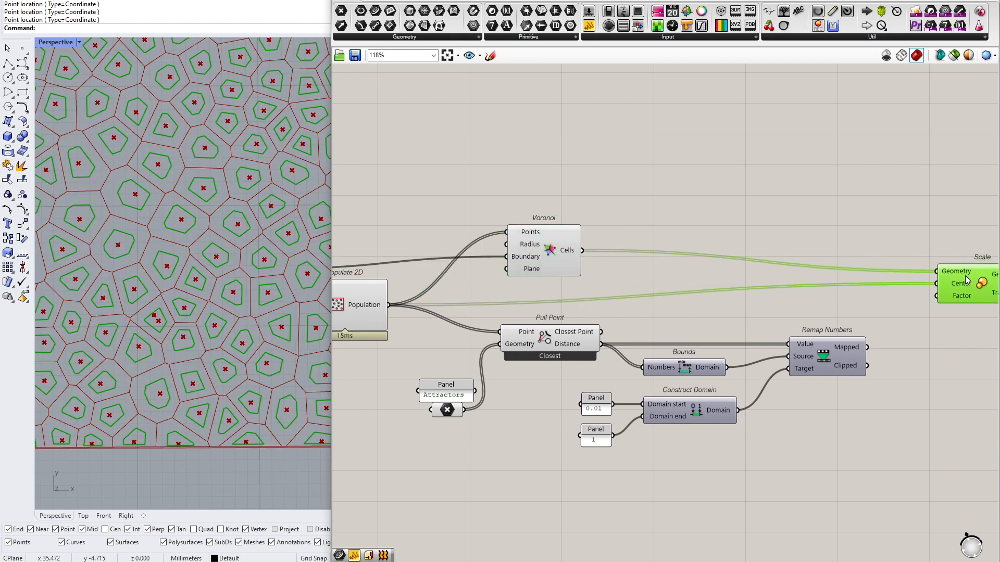
drag(564, 249, 545, 262)
right_drag(741, 269, 623, 268)
drag(851, 280, 747, 346)
Turn off the preview of the Populate 2D, Voronoi and Pull Point components
right_drag(500, 242, 596, 267)
scroll(595, 266, down, 2)
drag(635, 218, 386, 345)
right_click(516, 199)
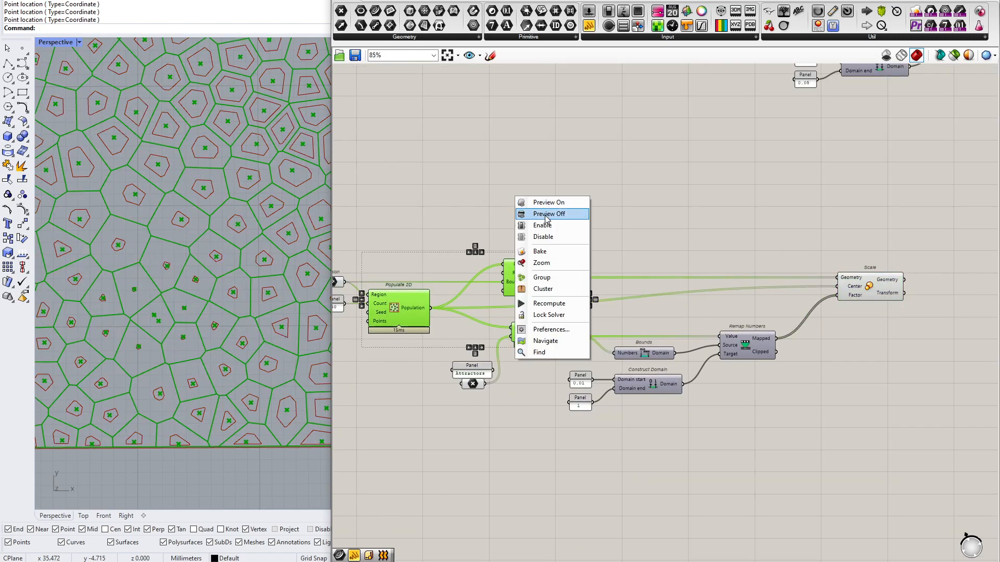
click(547, 214)
click(538, 243)
Select the Attractors point parameter and examine the scaled cells near and far from the attractor points
scroll(64, 290, down, 3)
scroll(194, 252, down, 3)
scroll(186, 252, up, 2)
scroll(132, 246, up, 1)
right_drag(437, 282, 509, 288)
scroll(470, 363, up, 4)
click(639, 423)
mouse_move(185, 300)
mouse_down()
mouse_move(115, 303)
mouse_move(245, 304)
mouse_move(109, 303)
mouse_move(316, 299)
mouse_move(300, 284)
mouse_move(292, 367)
mouse_move(302, 296)
mouse_move(156, 304)
mouse_move(186, 290)
mouse_up()
scroll(143, 297, down, 2)
scroll(60, 321, up, 5)
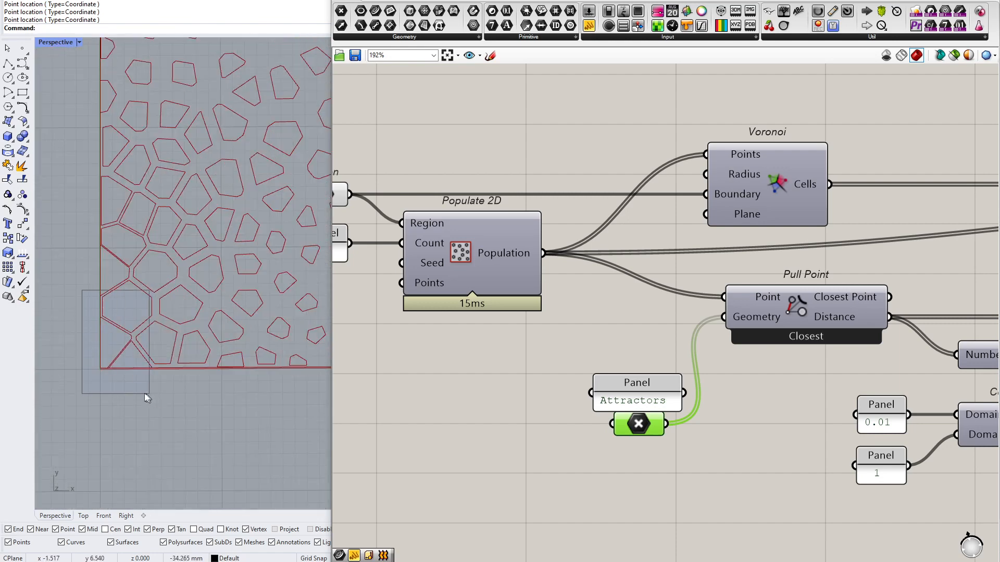
scroll(142, 392, down, 5)
scroll(87, 359, down, 2)
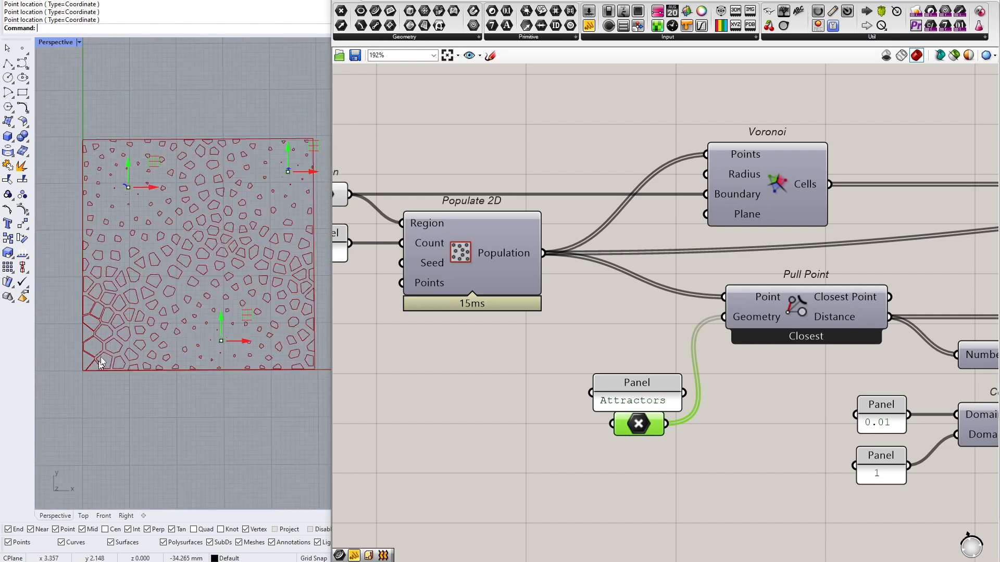
scroll(219, 371, up, 5)
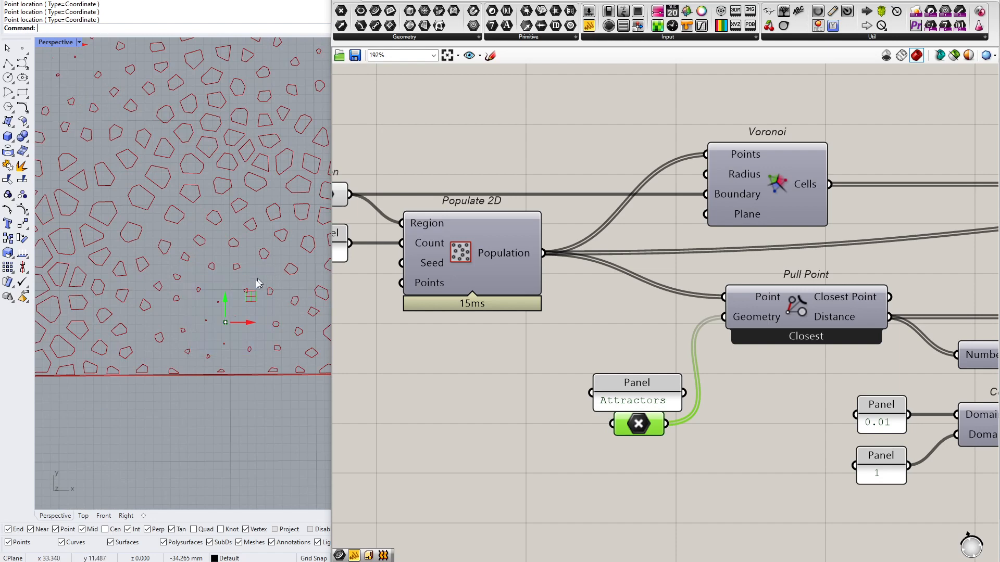
Move the lower attractor point below the rectangle and the upper-left attractor point above the rectangle's top edge
scroll(229, 318, down, 4)
scroll(230, 317, down, 2)
drag(232, 287, 232, 390)
drag(162, 177, 162, 41)
scroll(131, 252, down, 7)
scroll(165, 234, up, 5)
drag(129, 98, 164, 174)
drag(184, 355, 184, 363)
drag(149, 428, 255, 301)
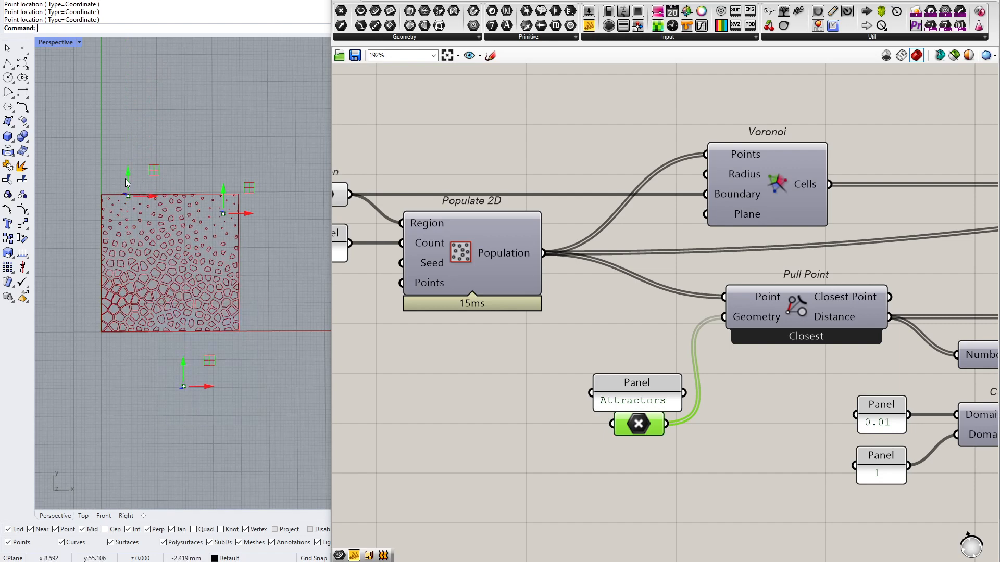
drag(143, 443, 248, 317)
drag(130, 179, 133, 146)
Add a panel wired to the Bounds Domain output, widen it, and place it below Remap Numbers
right_drag(924, 252, 603, 249)
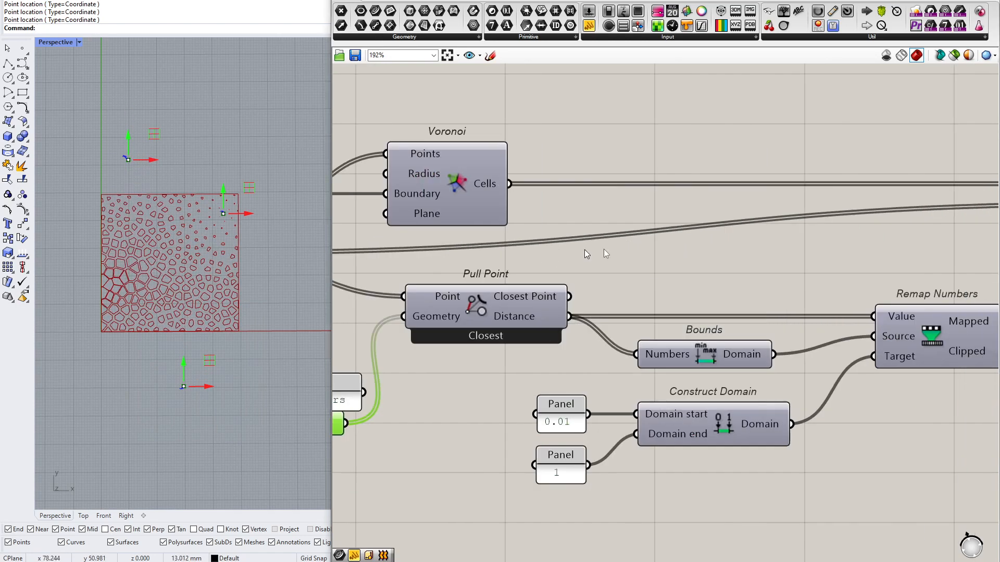
right_drag(820, 195, 555, 180)
click(590, 30)
click(629, 440)
drag(507, 337, 584, 460)
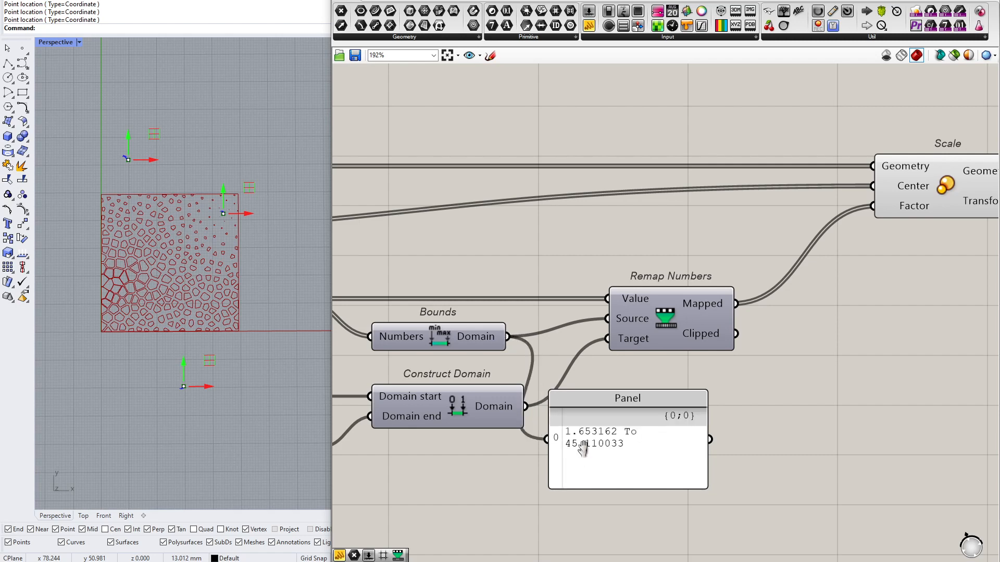
right_drag(584, 458, 574, 302)
drag(698, 311, 856, 309)
drag(708, 306, 747, 375)
Shift the upper-left attractor in and out of the rectangle to test the Bounds domain, ending just inside the top edge
right_drag(484, 195, 760, 236)
scroll(654, 209, down, 3)
drag(487, 309, 442, 246)
right_drag(440, 247, 360, 255)
right_drag(188, 179, 178, 182)
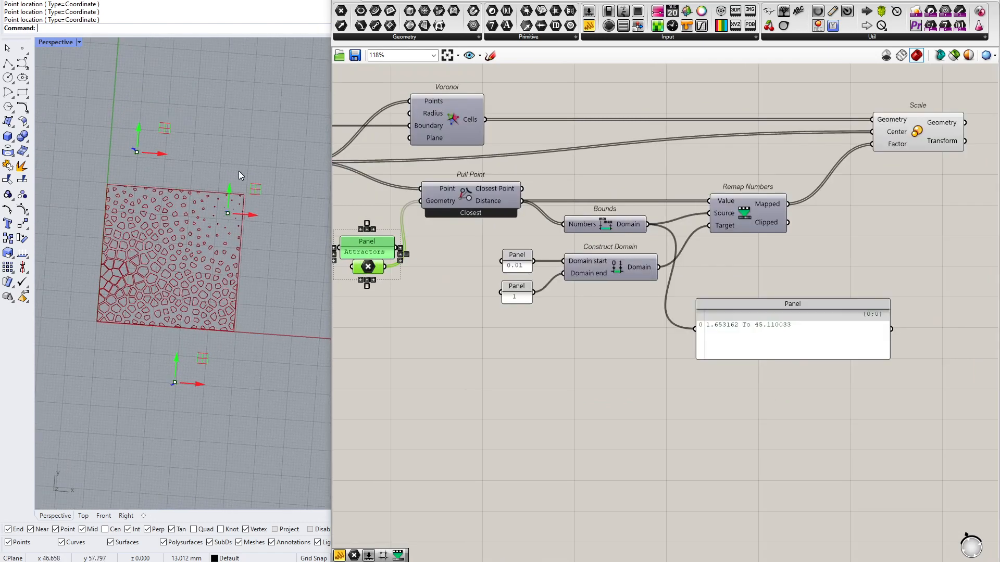
drag(139, 123, 130, 211)
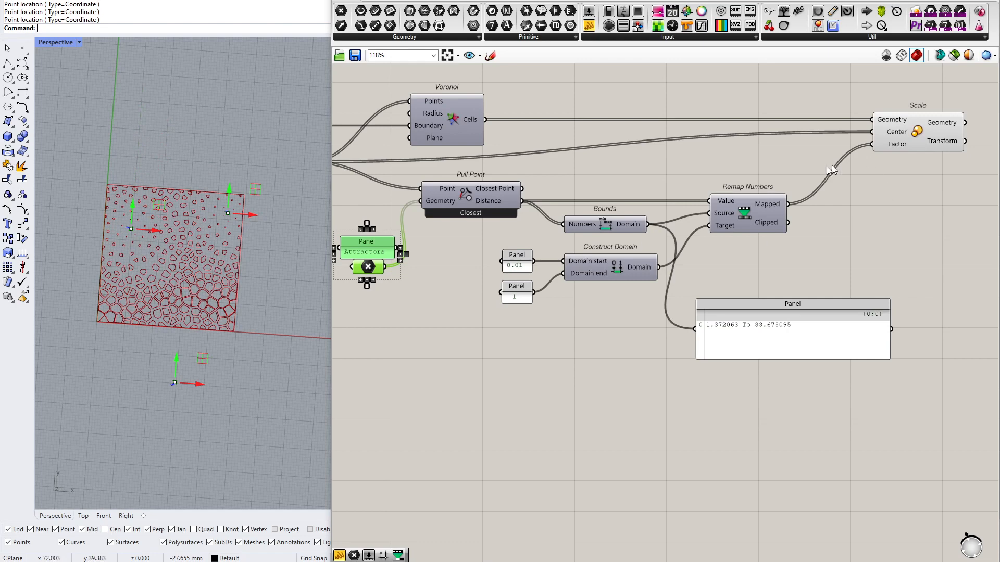
mouse_move(726, 211)
drag(133, 202, 143, 141)
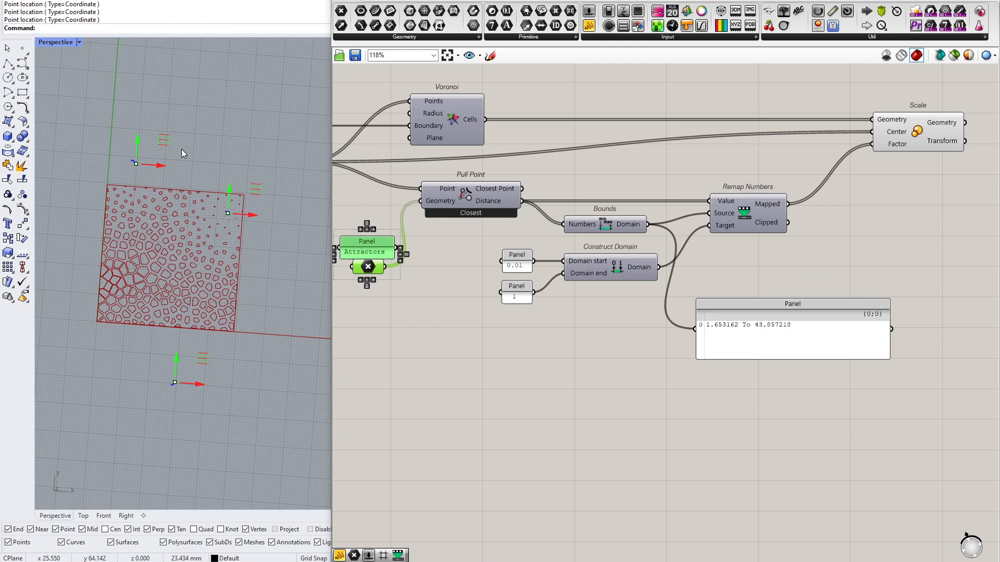
drag(144, 146, 148, 200)
Move the lower attractor up close to the rectangle's bottom edge and shift the upper-left attractor slightly further inside
right_drag(768, 290, 624, 360)
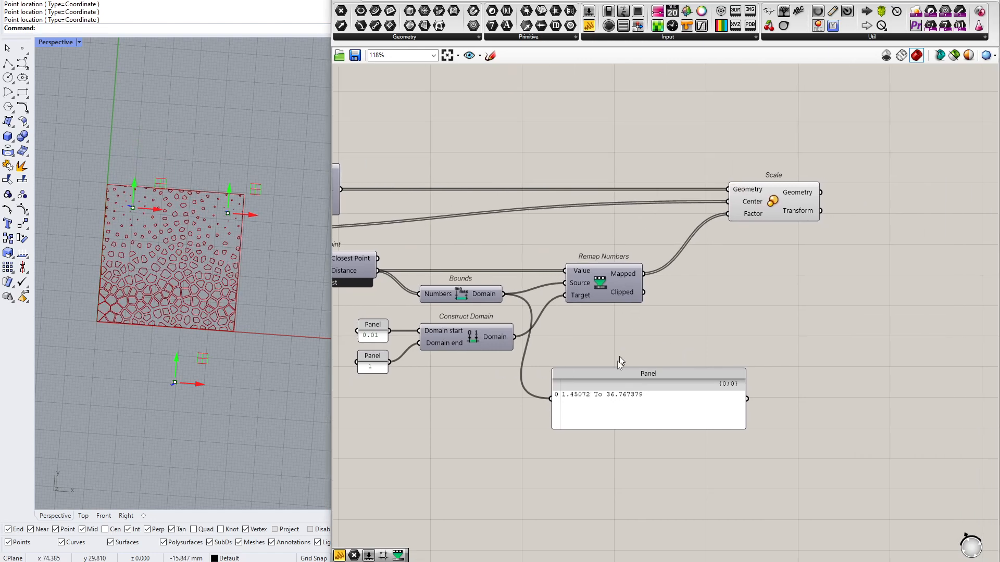
drag(177, 367, 181, 328)
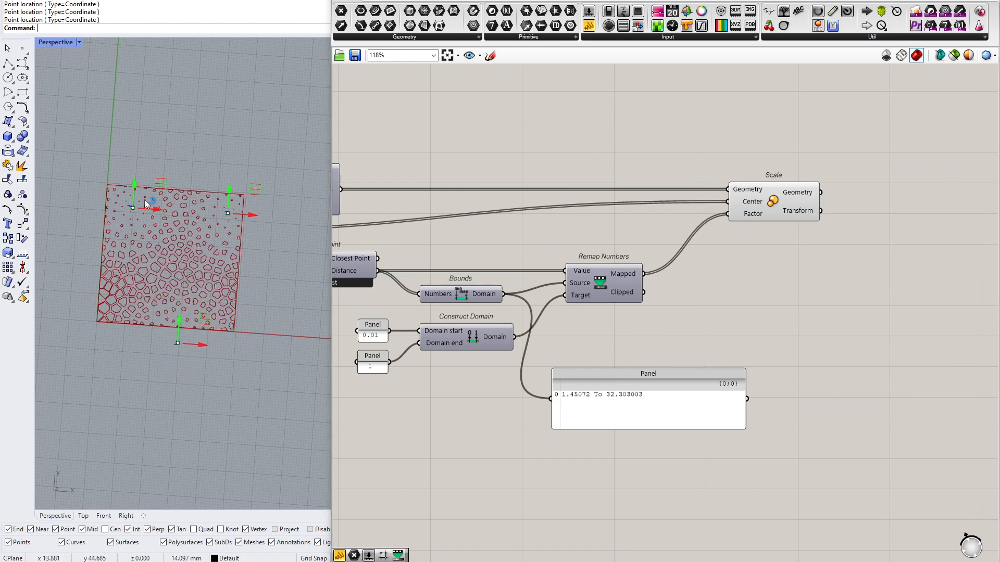
drag(132, 197, 133, 199)
right_drag(623, 324, 587, 343)
Move Construct Domain and its two value panels down from Bounds, and shift the domain panel slightly aside
drag(827, 138, 658, 297)
scroll(451, 320, up, 3)
right_drag(451, 319, 546, 321)
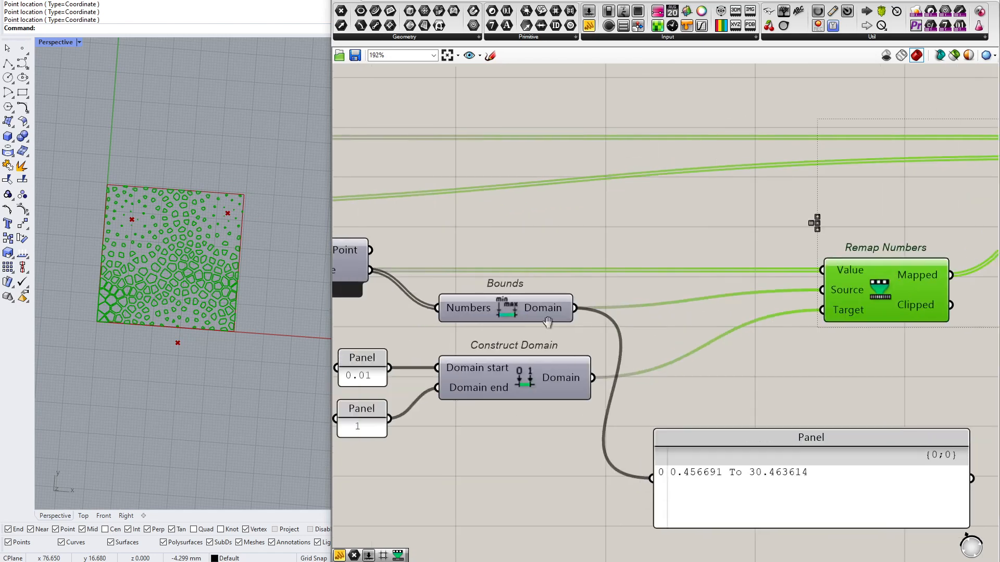
drag(525, 326, 292, 436)
drag(532, 386, 538, 420)
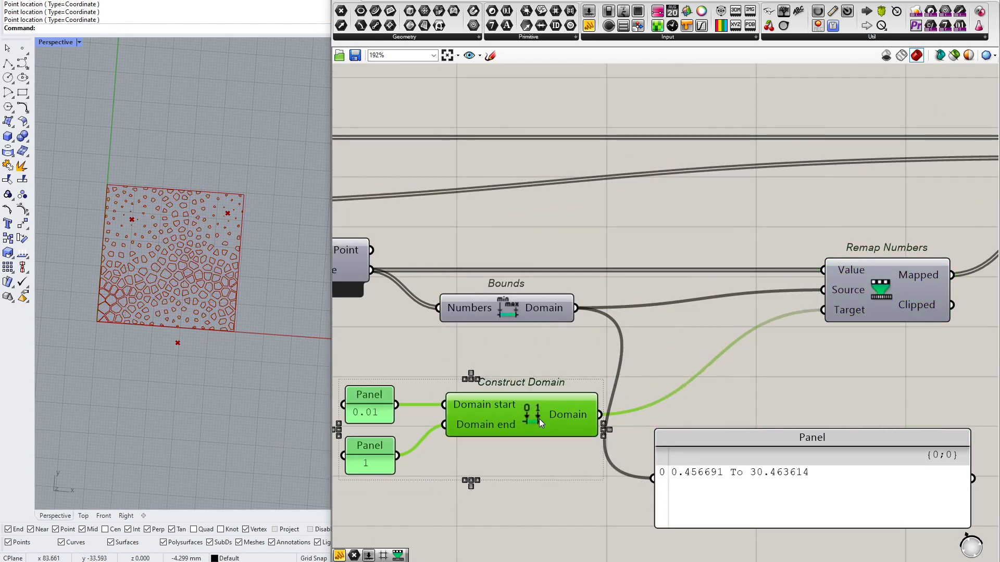
click(533, 307)
drag(790, 456, 802, 464)
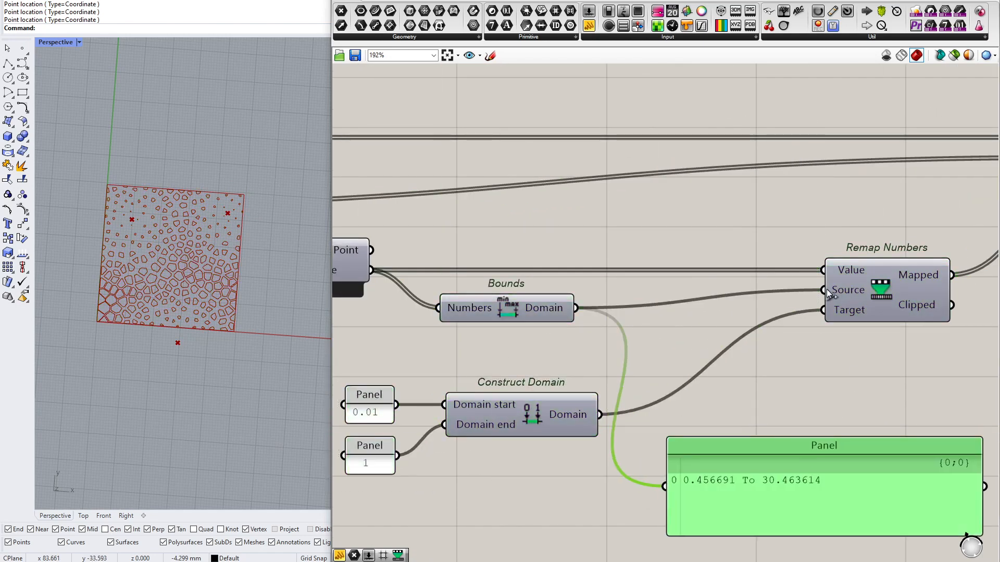
scroll(224, 320, up, 2)
scroll(568, 273, down, 2)
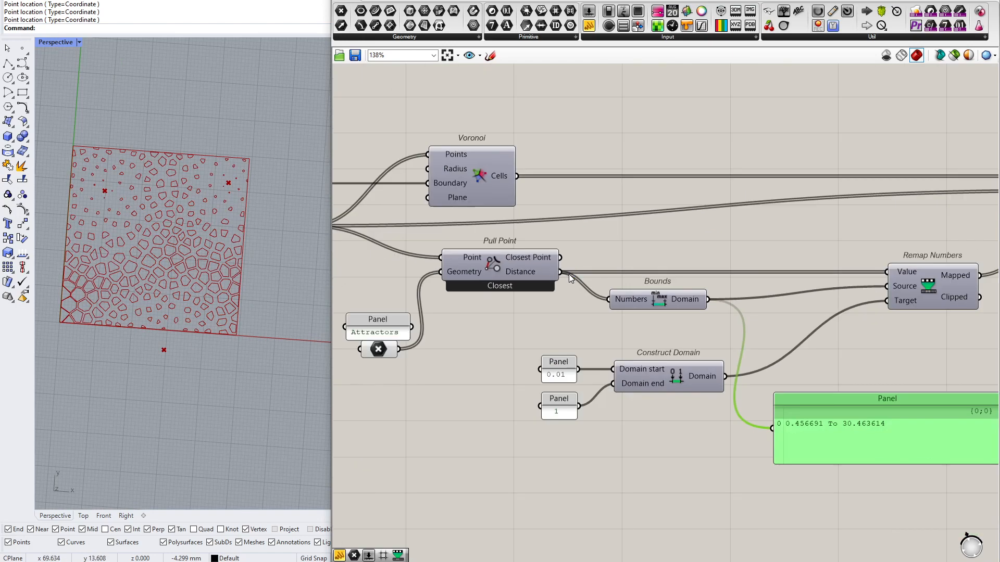
scroll(607, 390, up, 4)
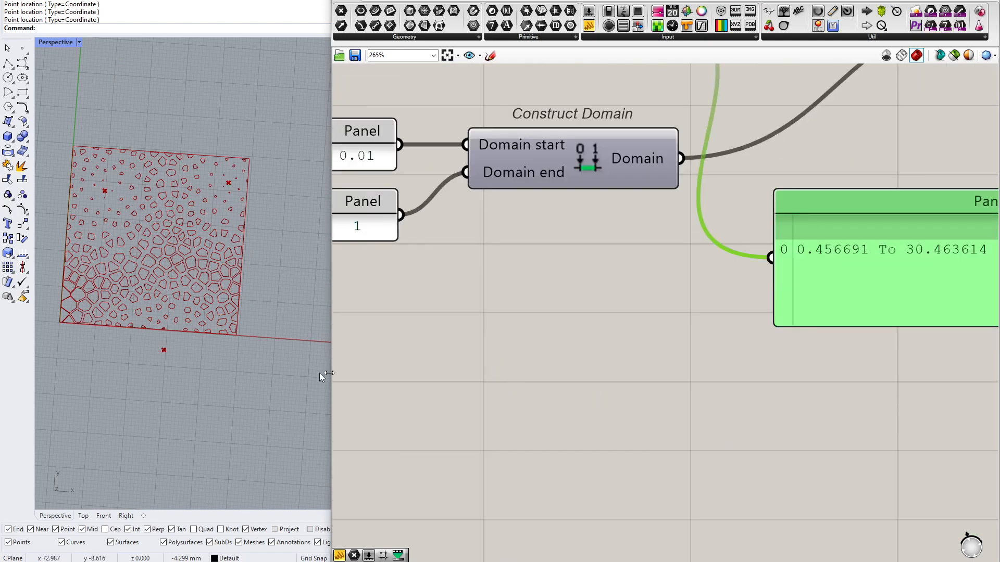
Place a note panel reading "Range of influence" below Construct Domain and remove it again
double_click(572, 368)
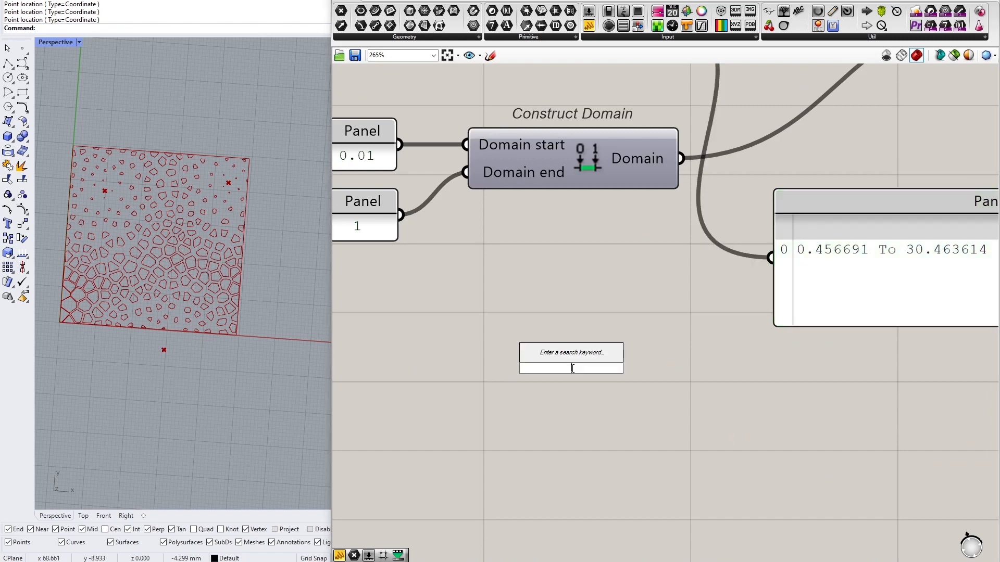
text(//Range of)
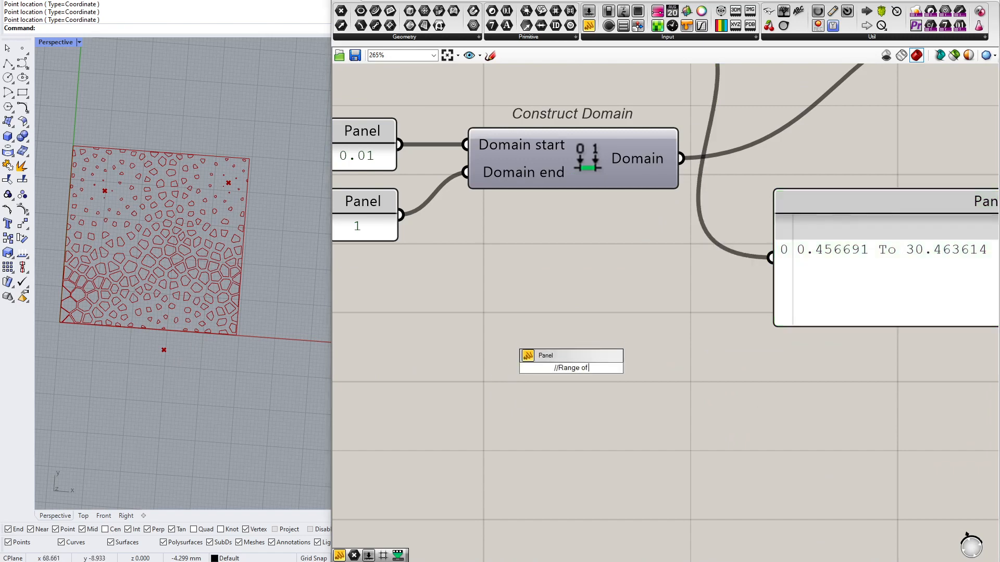
text( influence)
key(Return)
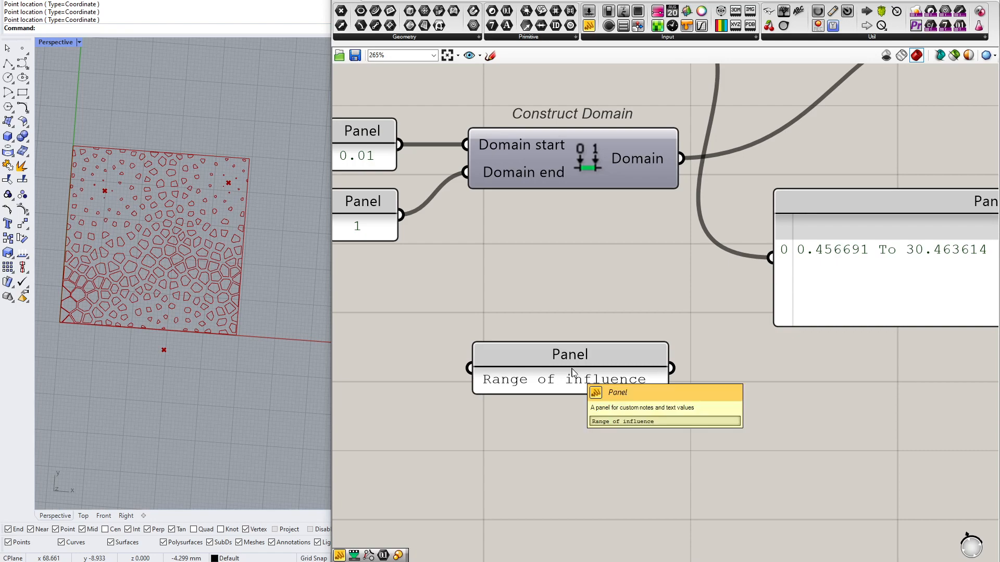
drag(710, 322, 403, 457)
right_click(403, 457)
click(607, 452)
drag(605, 368, 601, 366)
key(Delete)
Delete the panel reading the Bounds domain and move Construct Domain with its two value panels further down
scroll(600, 359, down, 4)
drag(627, 201, 440, 269)
drag(597, 253, 592, 277)
right_drag(596, 233, 566, 302)
click(556, 273)
scroll(556, 273, up, 2)
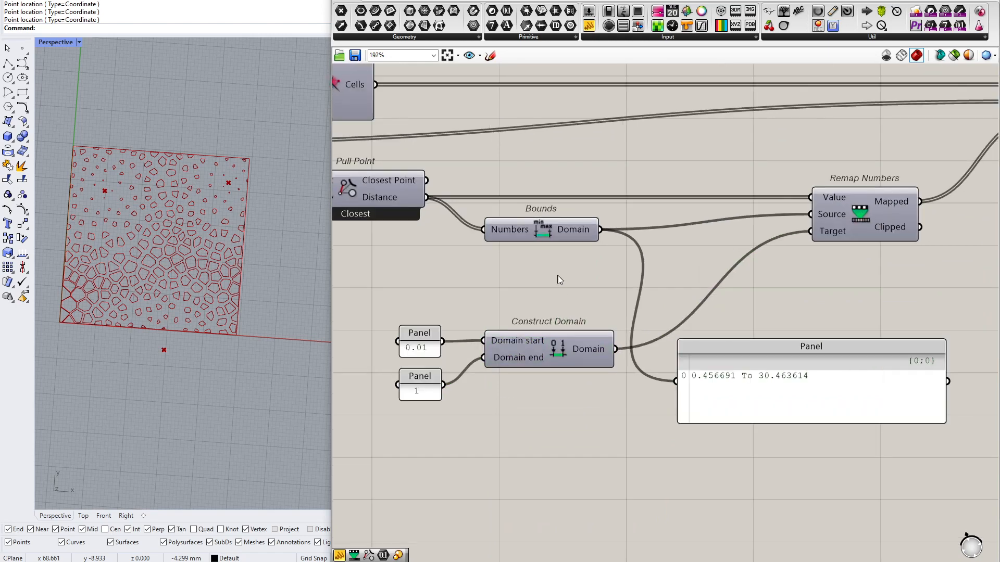
click(761, 385)
key(Delete)
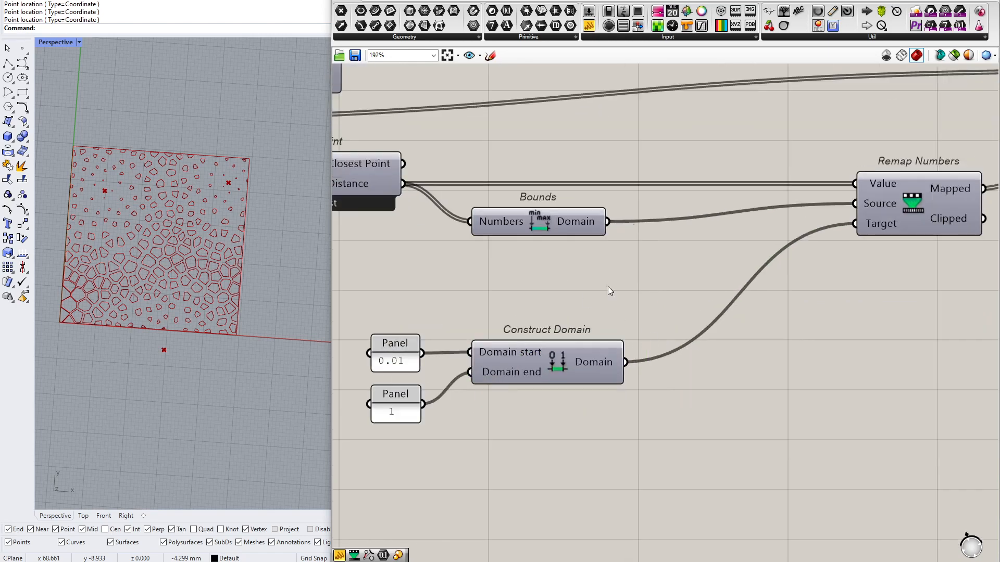
drag(610, 287, 386, 427)
drag(588, 356, 601, 394)
click(560, 306)
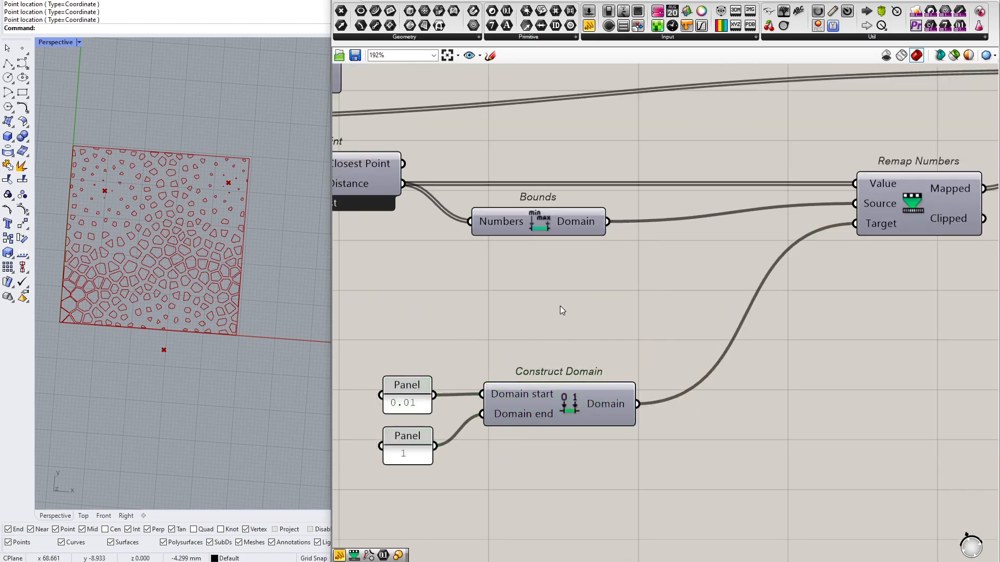
Add a panel containing "0.0 To 15" in the gap between Bounds and Construct Domain
double_click(547, 294)
text(//)
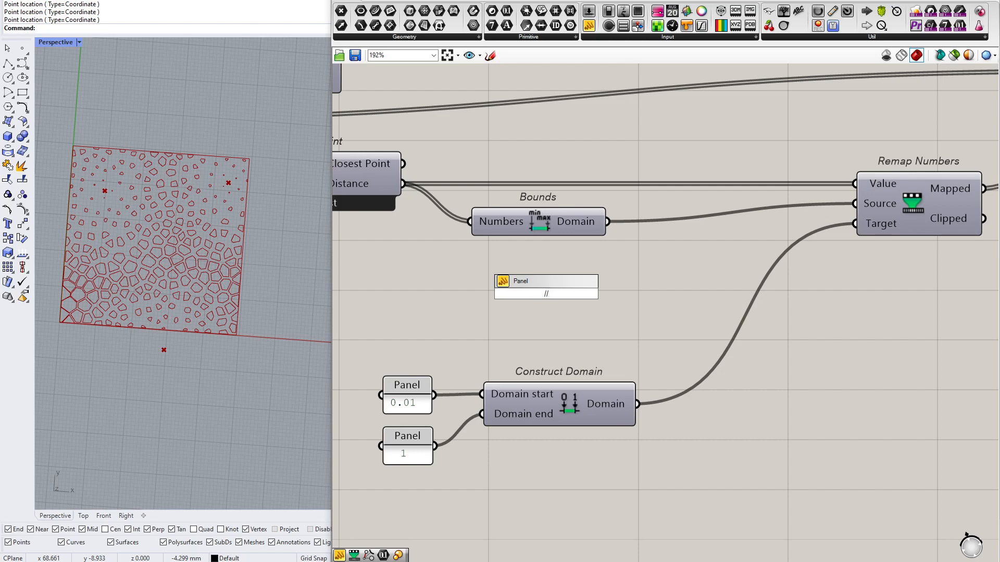
text(To 15)
key(Return)
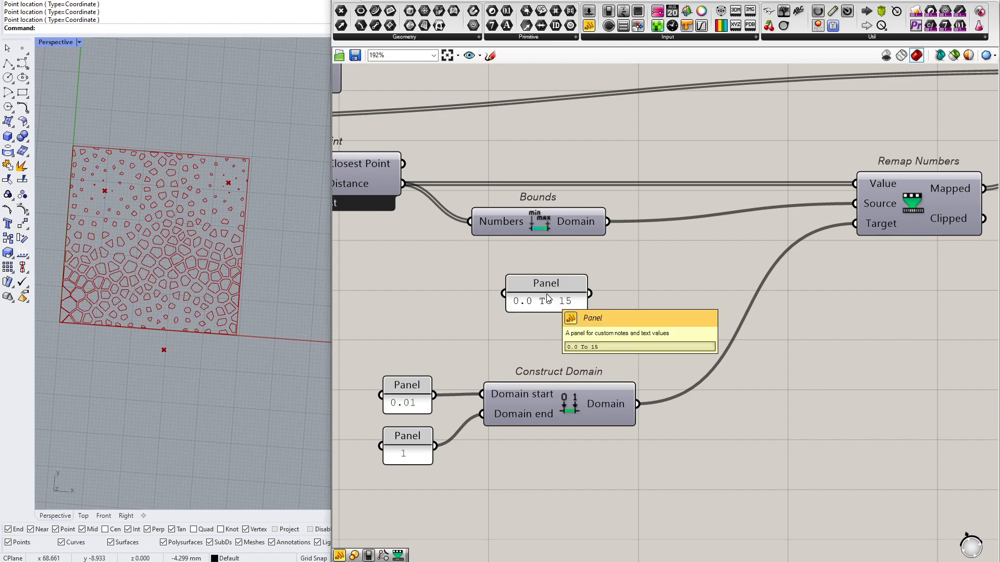
Enlarge the 0.0 To 15 panel and wire it into Remap Numbers' Source input in place of the Bounds domain
drag(586, 309, 869, 201)
click(592, 314)
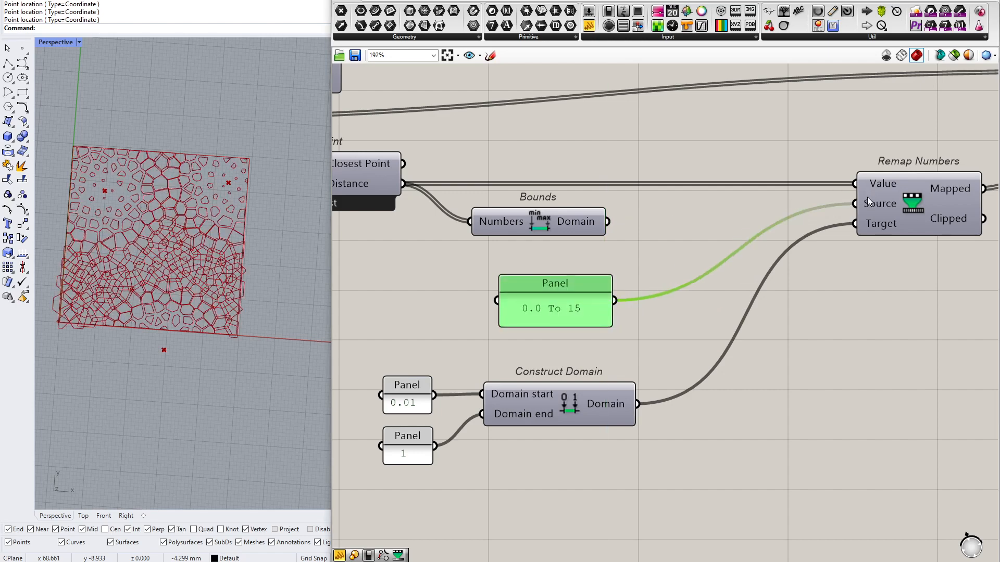
drag(565, 311, 570, 309)
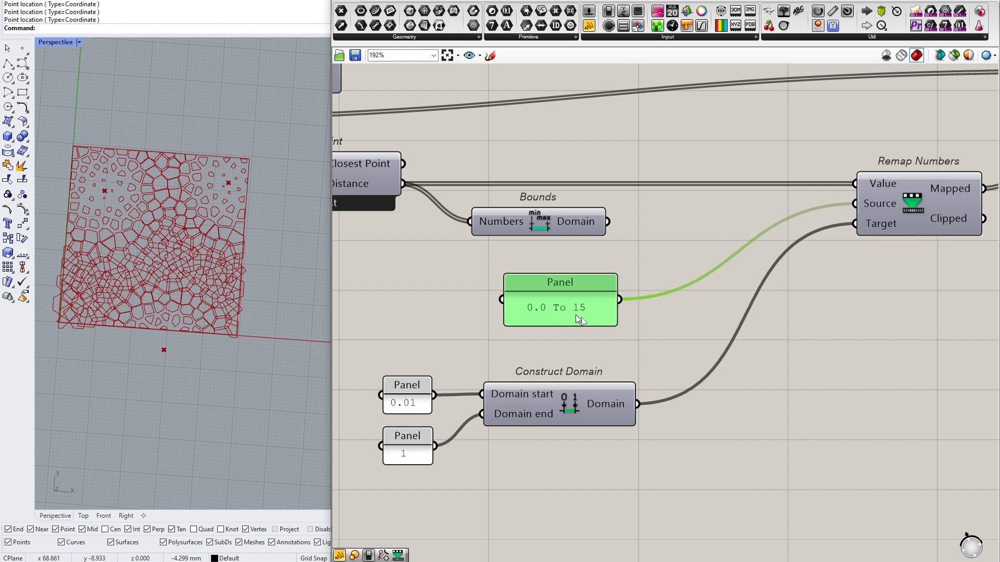
click(545, 340)
scroll(544, 339, up, 3)
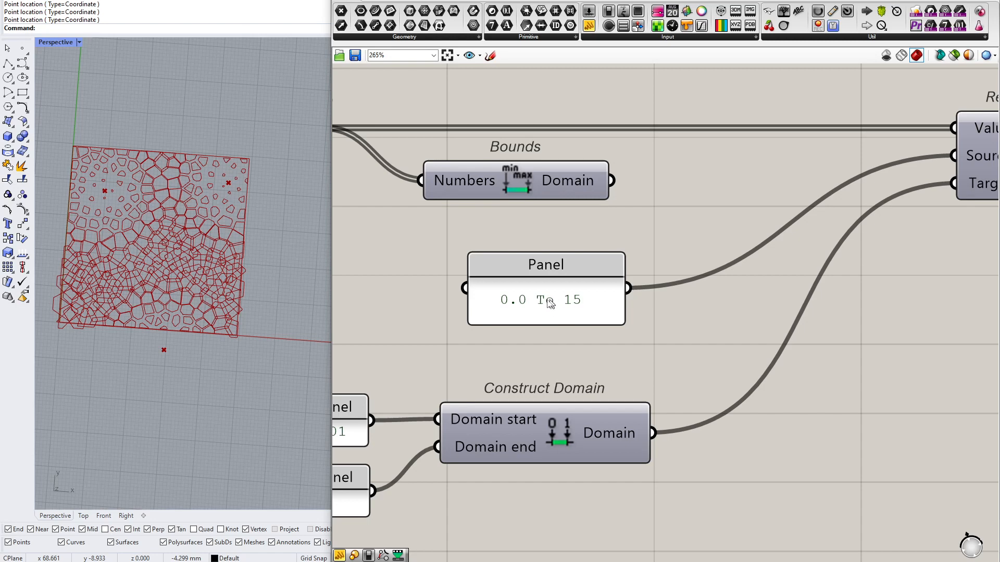
Move the 0.0 To 15 panel up slightly and delete the unused Bounds component above it
drag(550, 307, 551, 279)
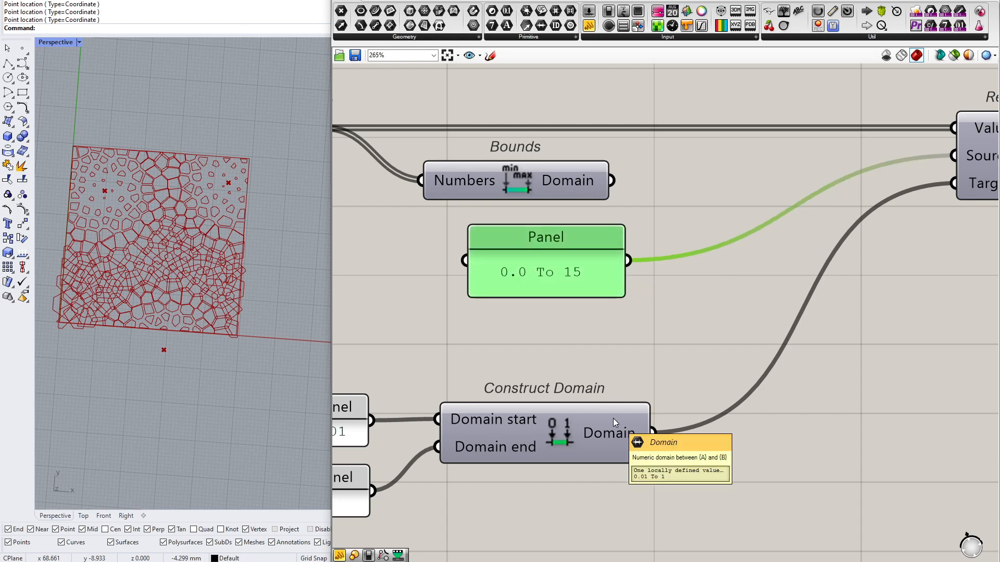
drag(537, 265, 538, 276)
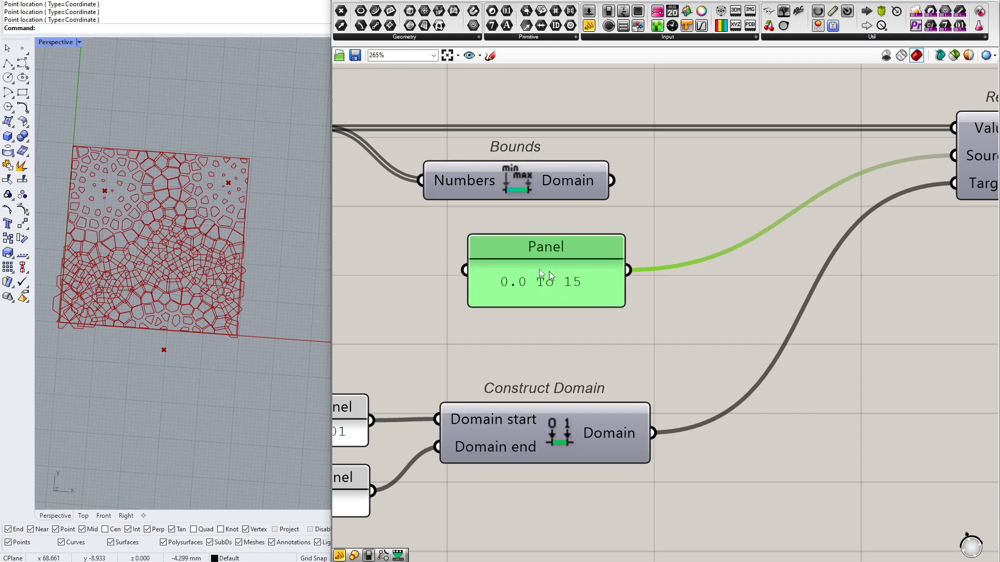
scroll(556, 339, down, 3)
click(556, 293)
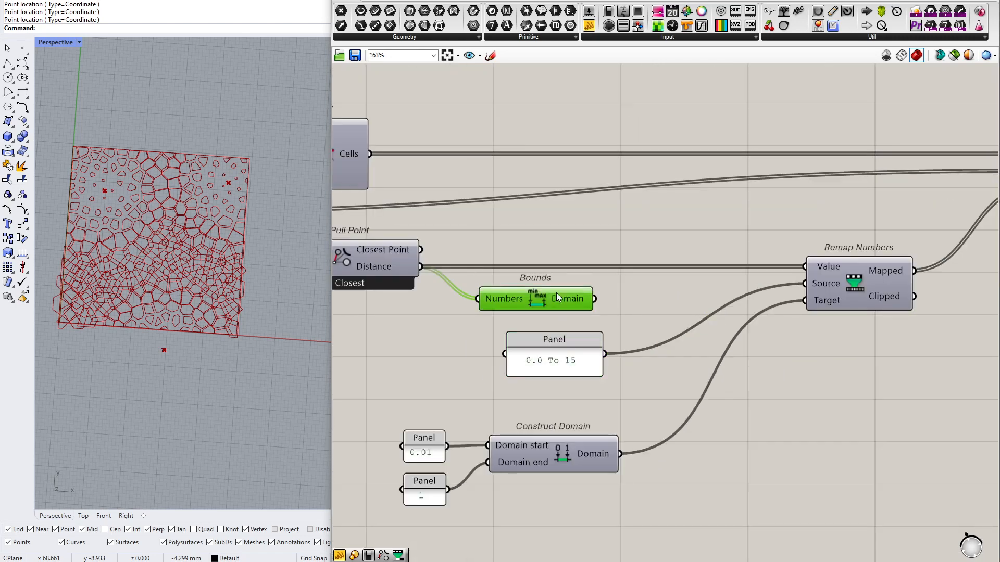
key(Delete)
Move the 0.0 To 15 panel and Construct Domain with its two value panels up into the freed space
drag(588, 296, 445, 508)
drag(569, 450, 582, 414)
click(622, 349)
drag(584, 329, 586, 344)
drag(607, 380, 402, 487)
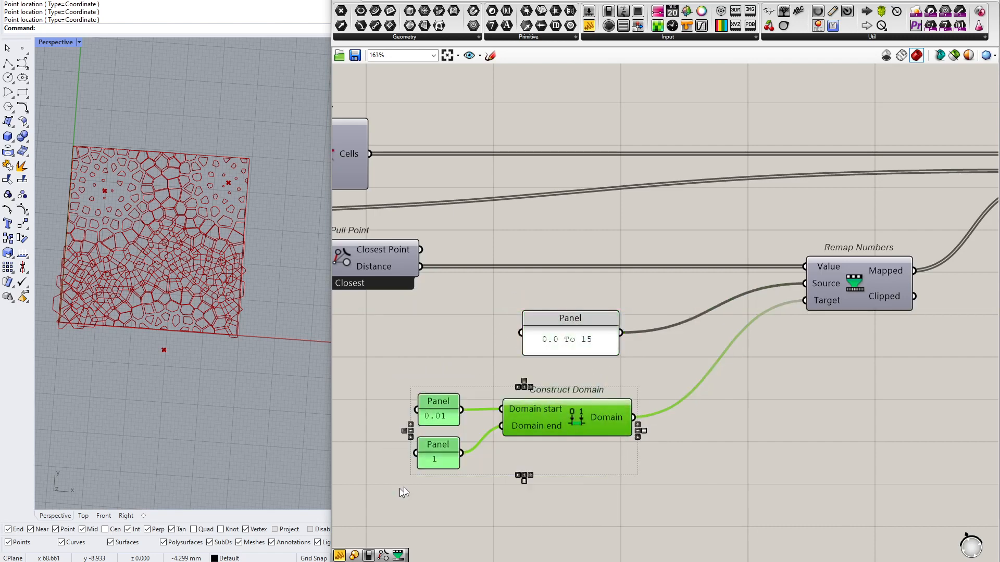
drag(555, 403, 560, 390)
drag(577, 336, 579, 331)
Select the Attractors point parameter, move the lowest point up inside the rectangle and shift the two upper points down
scroll(150, 321, up, 3)
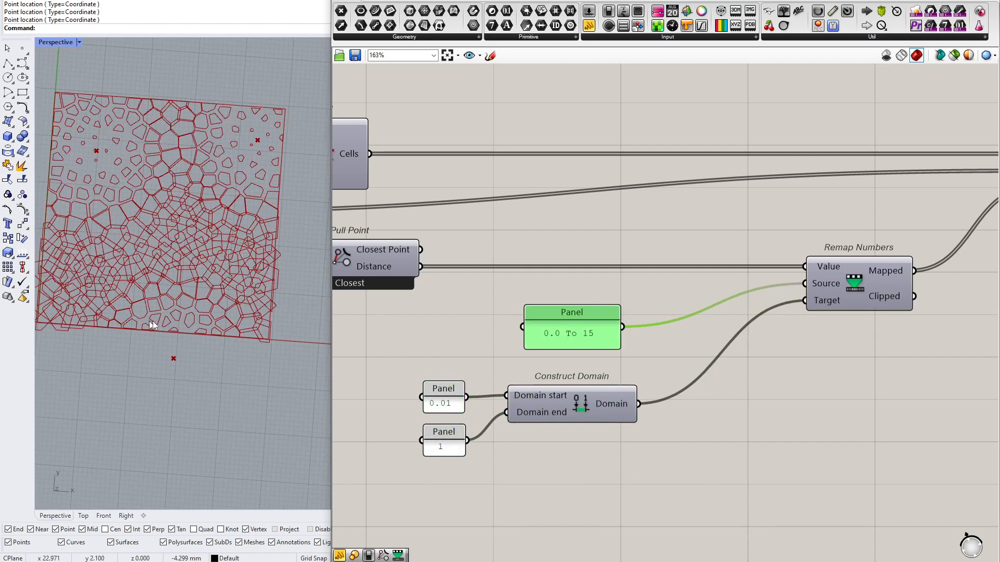
scroll(625, 365, down, 3)
click(372, 364)
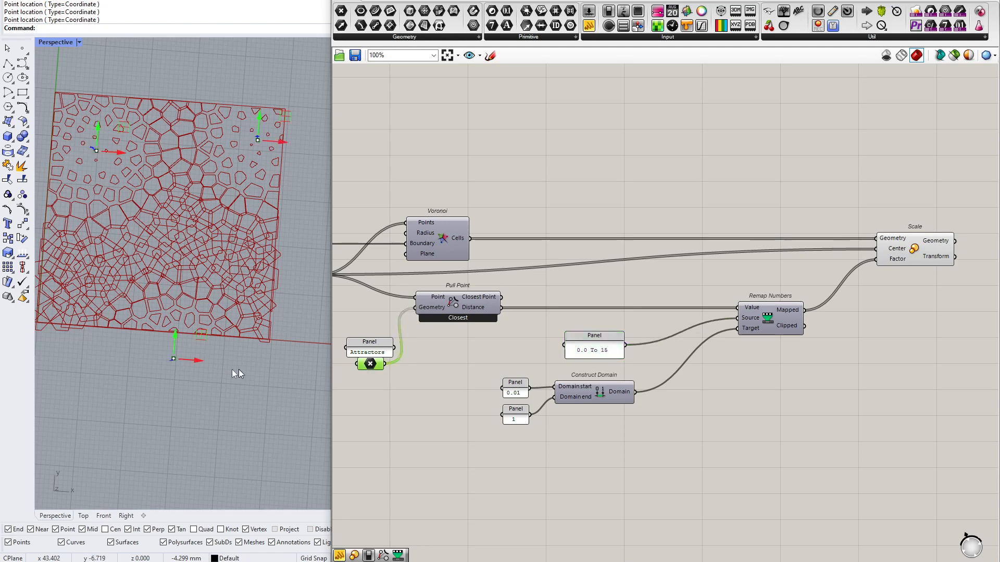
drag(179, 344, 180, 295)
drag(258, 121, 257, 171)
drag(106, 132, 85, 208)
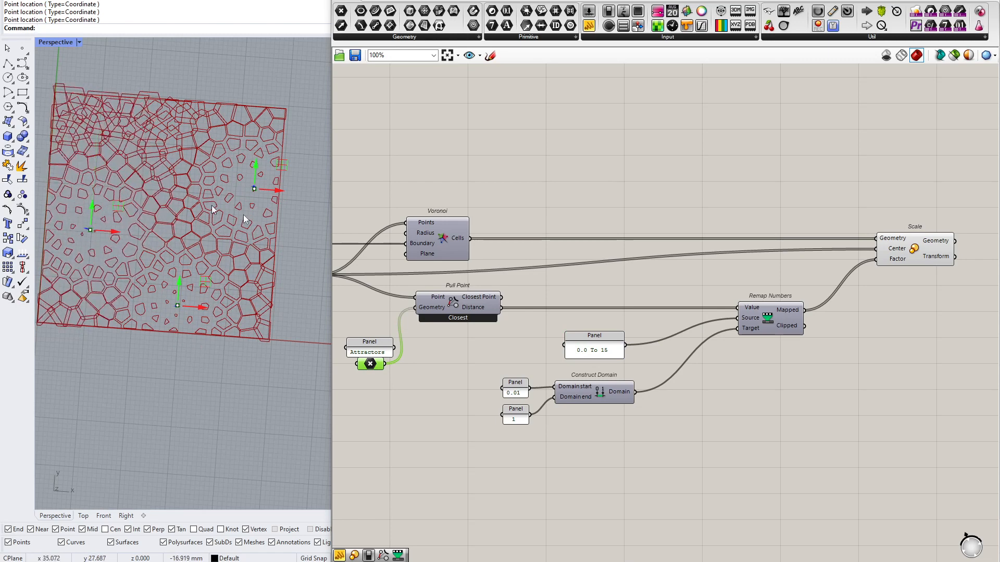
scroll(638, 316, up, 5)
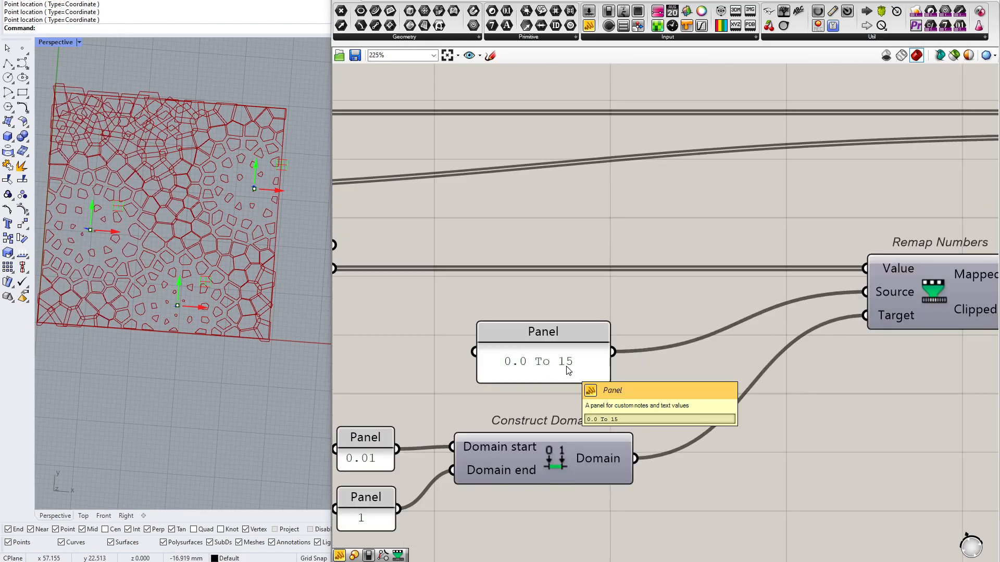
right_drag(584, 283, 597, 128)
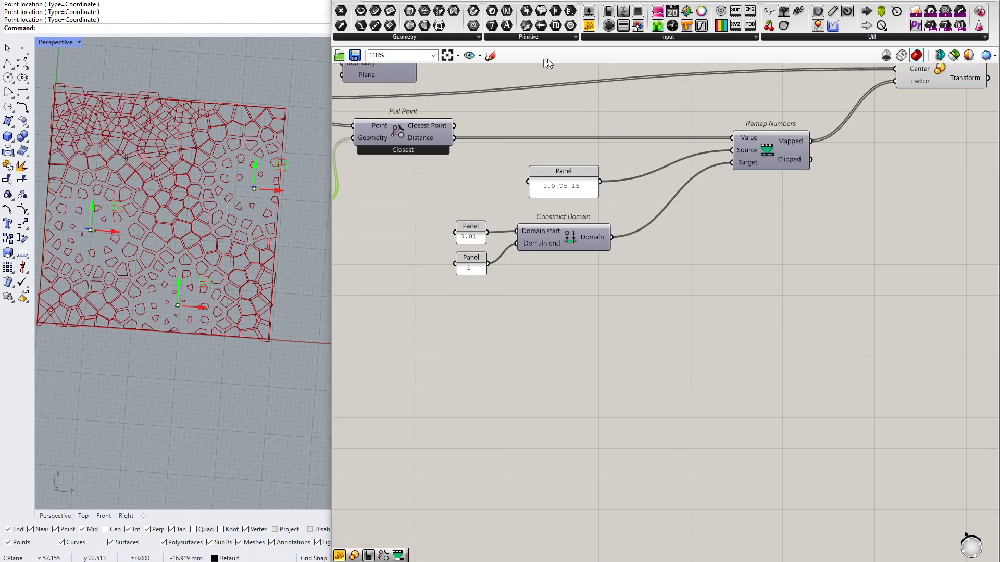
click(495, 57)
scroll(473, 397, down, 8)
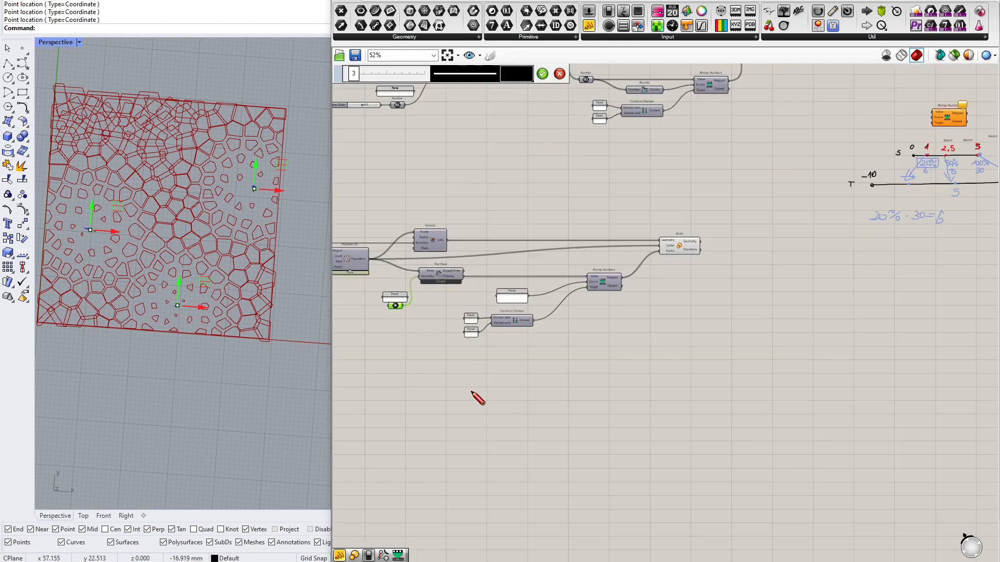
click(560, 74)
Examine the sketched remapping diagram, following how 7.5 beyond the source domain maps past the target domain's end
scroll(778, 274, up, 2)
scroll(780, 276, up, 5)
mouse_move(411, 217)
mouse_down()
mouse_move(740, 297)
mouse_move(760, 290)
mouse_up()
click(761, 244)
scroll(736, 233, up, 3)
drag(733, 198, 637, 290)
scroll(634, 257, down, 2)
click(702, 179)
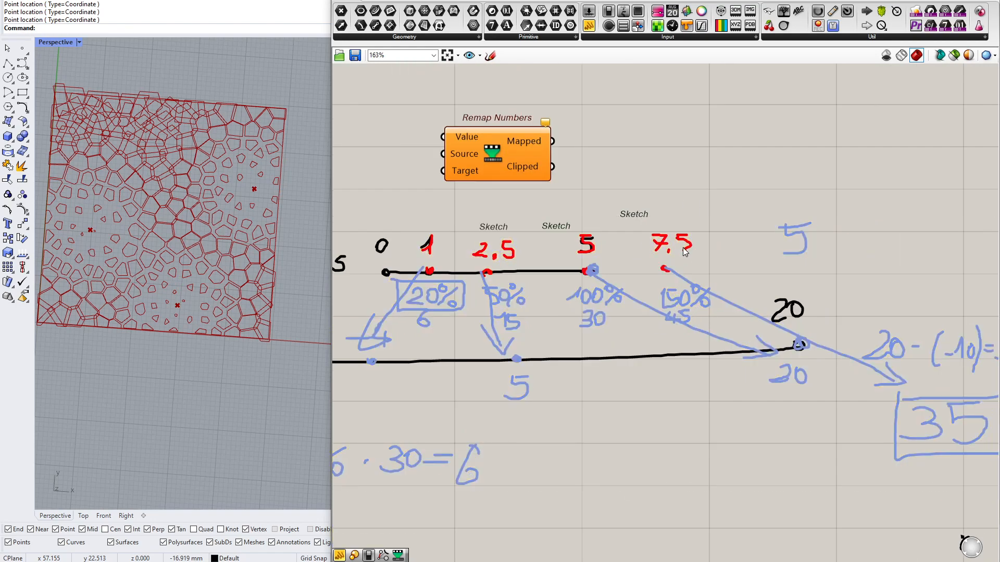
scroll(684, 251, down, 3)
drag(728, 290, 860, 398)
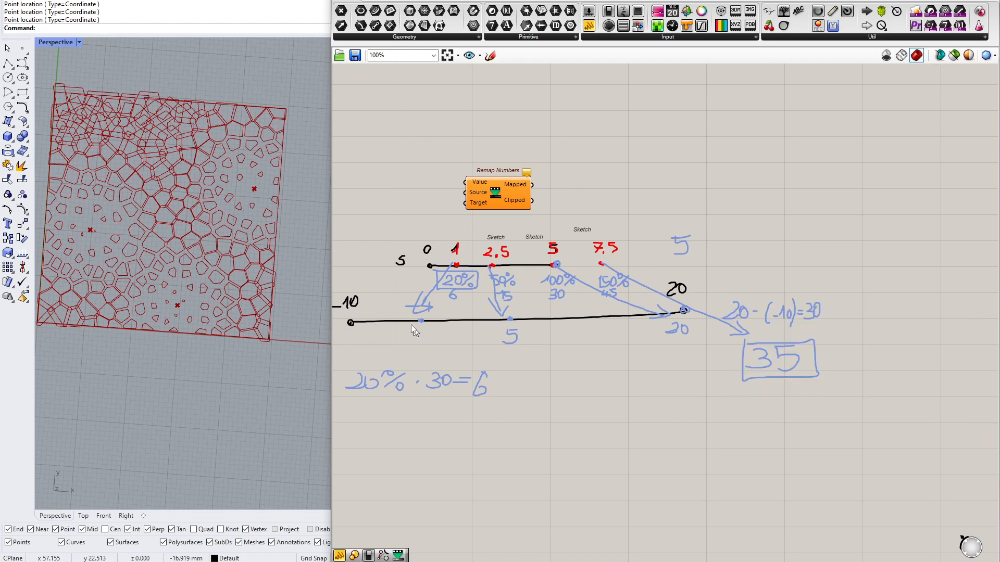
scroll(417, 315, down, 8)
right_drag(418, 372, 779, 250)
Inspect the 0.0 To 15 source panel and the value panels feeding Construct Domain
scroll(575, 260, up, 12)
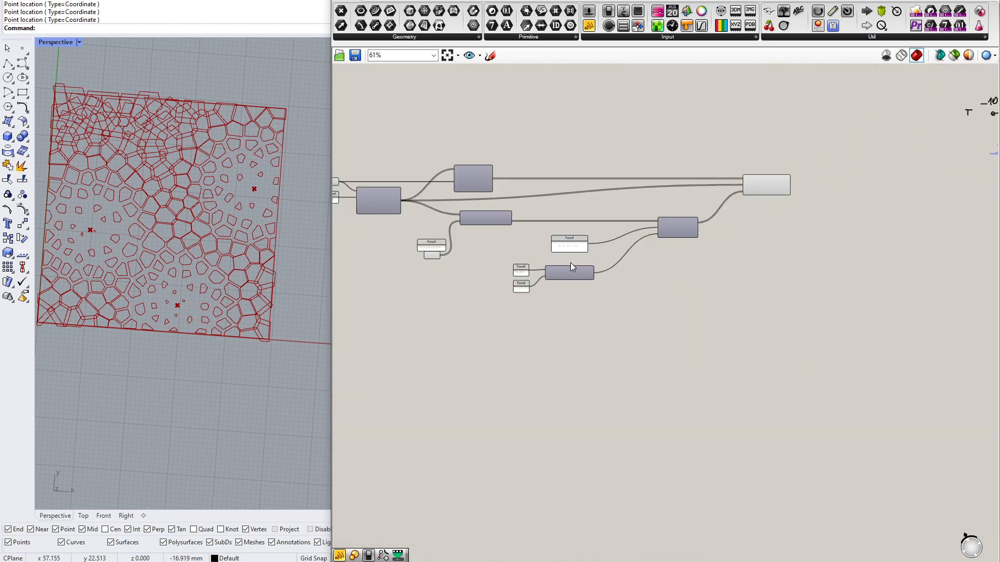
drag(366, 240, 718, 363)
click(435, 290)
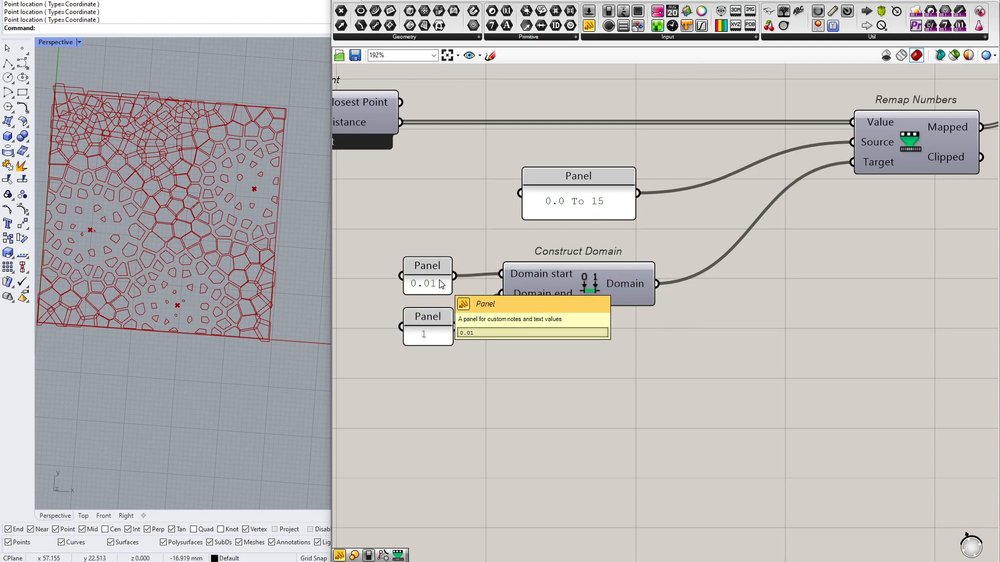
click(601, 207)
drag(554, 127, 665, 241)
scroll(614, 203, up, 3)
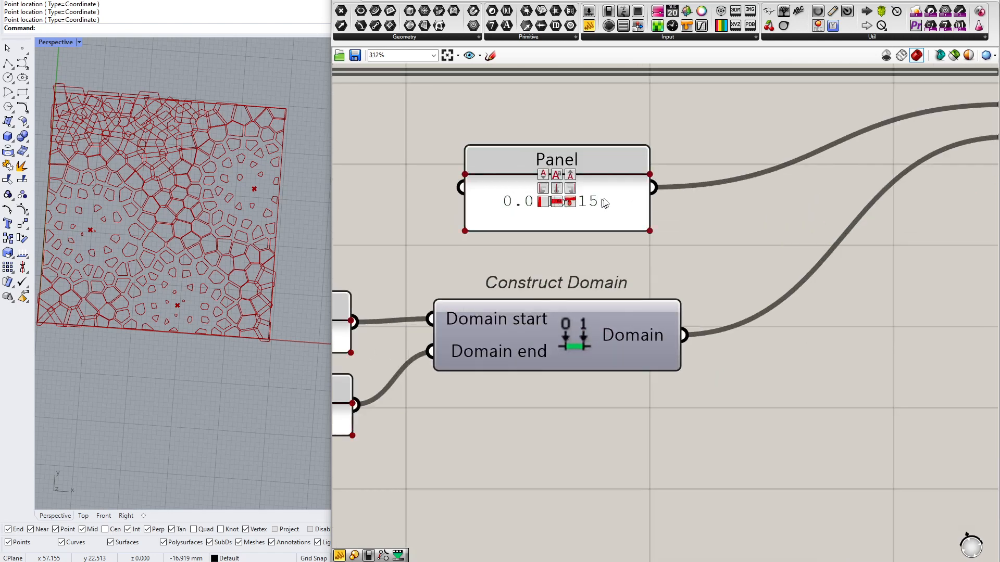
scroll(596, 229, down, 2)
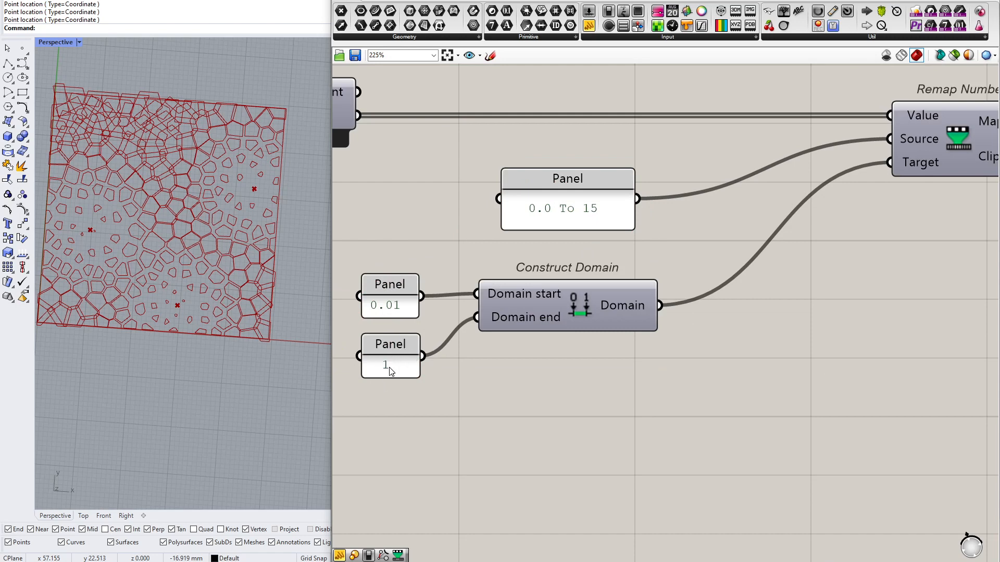
Select the Attractors point parameter and move the lowest attractor point down below the rectangle
scroll(391, 370, down, 4)
scroll(390, 378, up, 3)
click(406, 385)
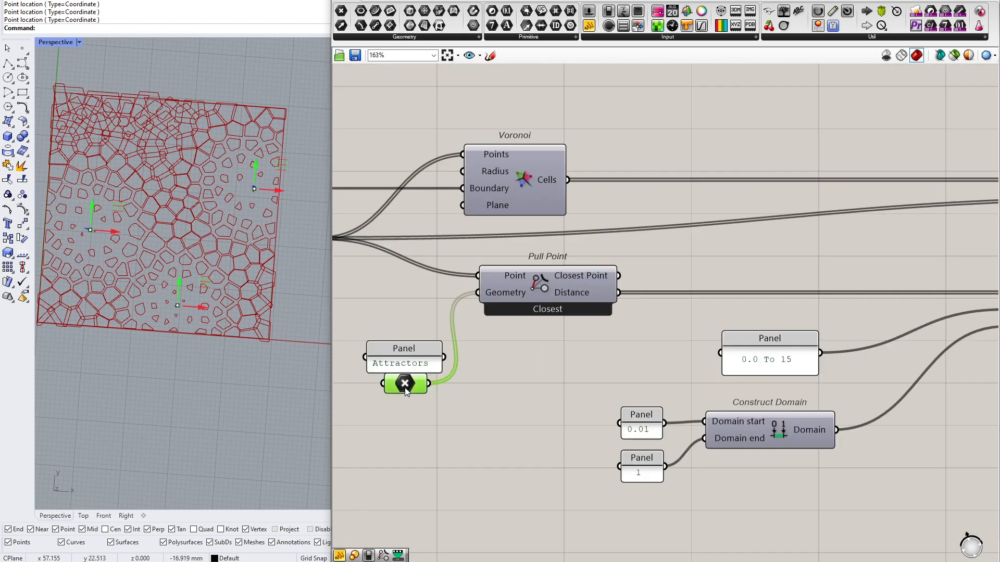
drag(179, 287, 169, 371)
Sketch a black circle around the Clipped output of the Remap Numbers component that feeds Scale
right_drag(962, 302, 442, 303)
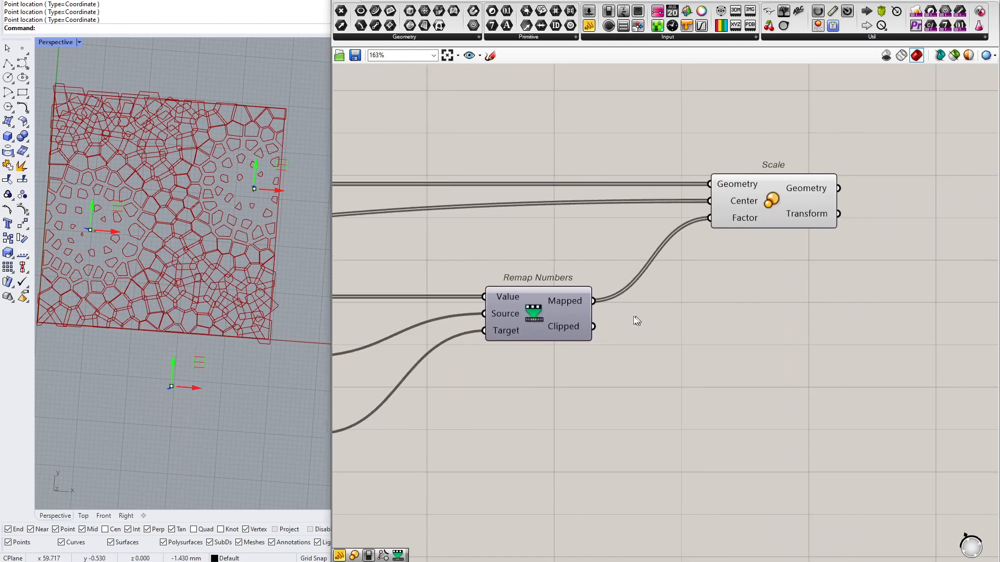
scroll(573, 318, up, 2)
click(490, 55)
mouse_move(607, 309)
mouse_down()
mouse_move(557, 305)
mouse_move(538, 378)
mouse_move(627, 342)
mouse_move(606, 311)
mouse_up()
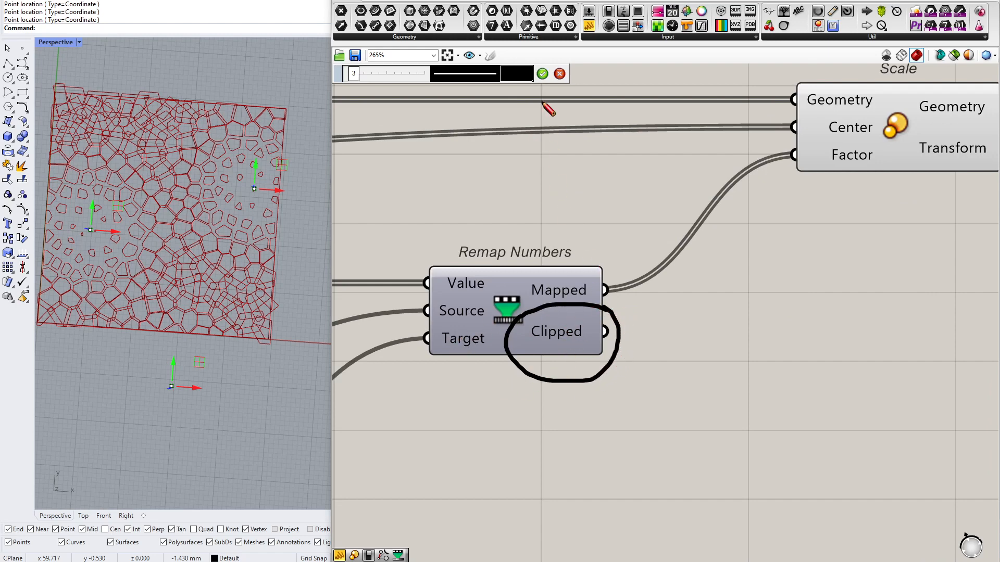
click(540, 75)
mouse_move(585, 325)
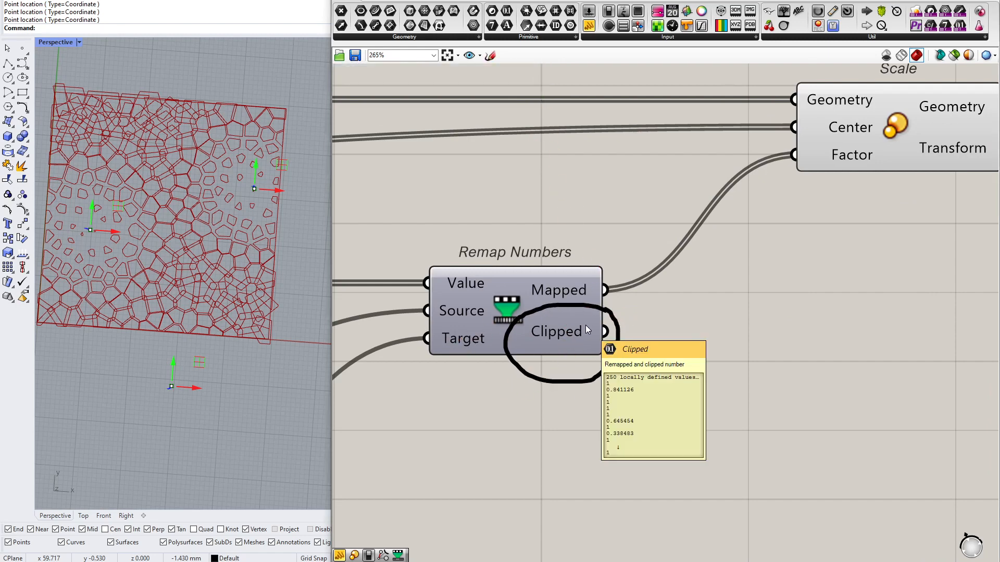
Sketch vertical limit lines through the -10 and 20 ends of the target line in the remapping diagram
scroll(476, 307, down, 6)
scroll(491, 311, up, 6)
scroll(483, 326, down, 6)
right_drag(744, 290, 481, 312)
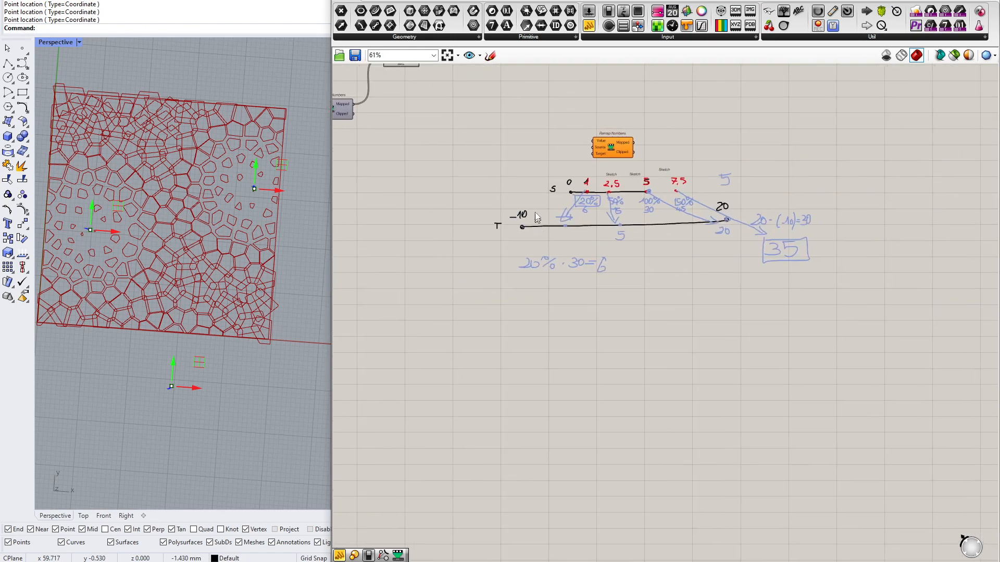
scroll(535, 216, up, 4)
right_drag(539, 203, 440, 252)
click(489, 56)
drag(401, 214, 402, 341)
drag(860, 209, 868, 342)
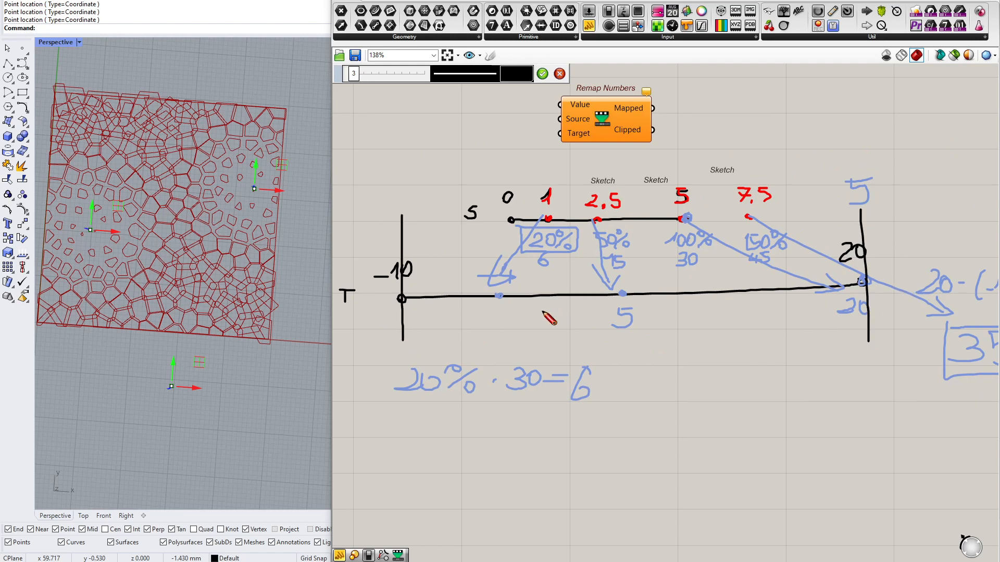
Sketch a black arrow from the 7.5 point to the target line's 20 end, and discard the sketch
scroll(804, 224, up, 3)
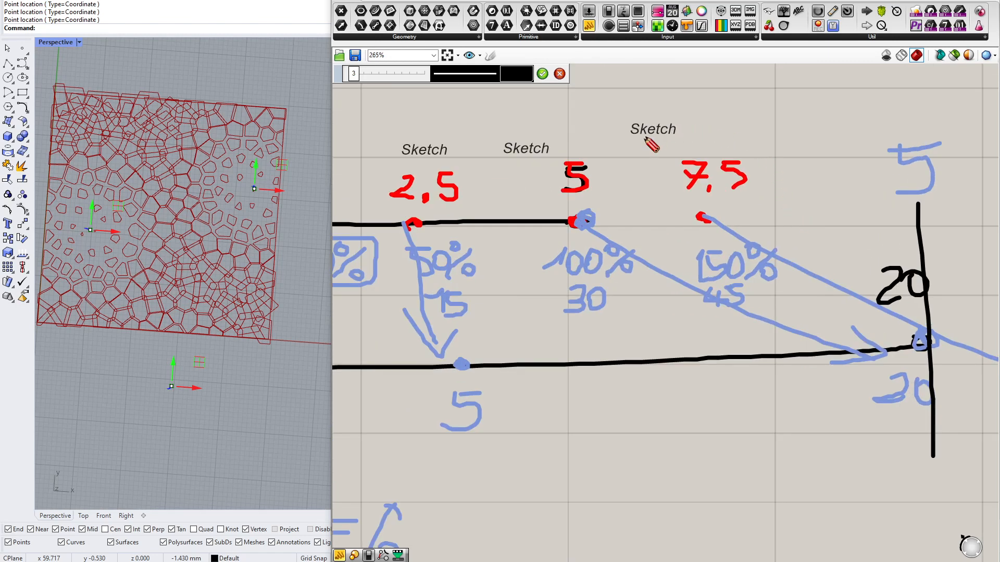
scroll(753, 204, down, 2)
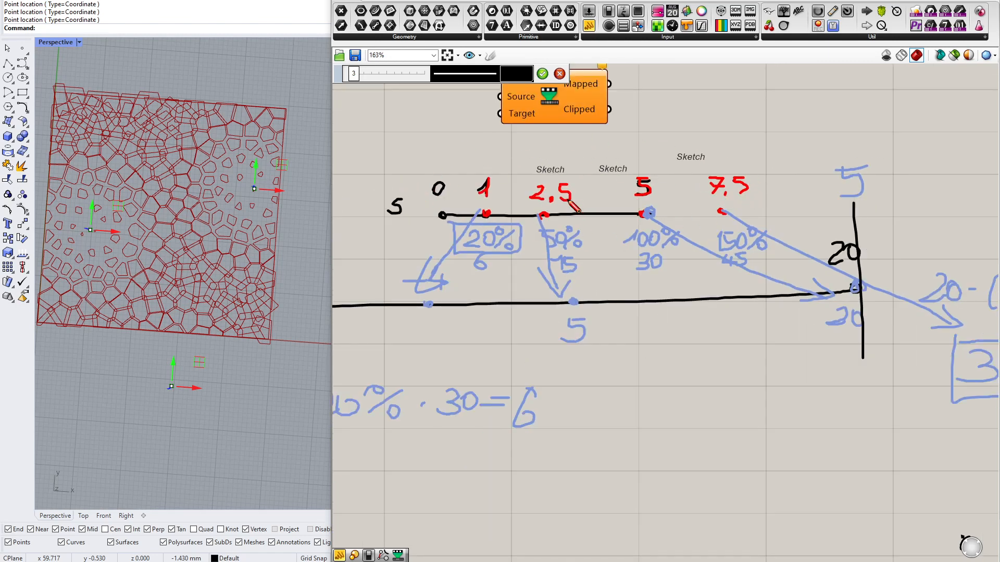
drag(721, 211, 850, 298)
mouse_move(834, 275)
mouse_down()
mouse_move(849, 296)
mouse_move(814, 297)
mouse_up()
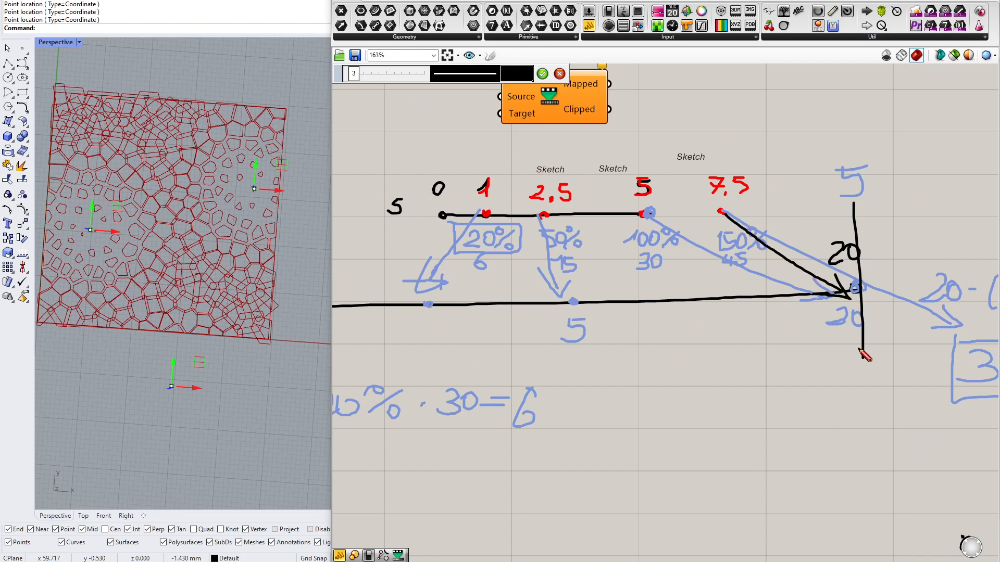
scroll(755, 218, down, 2)
scroll(710, 224, up, 4)
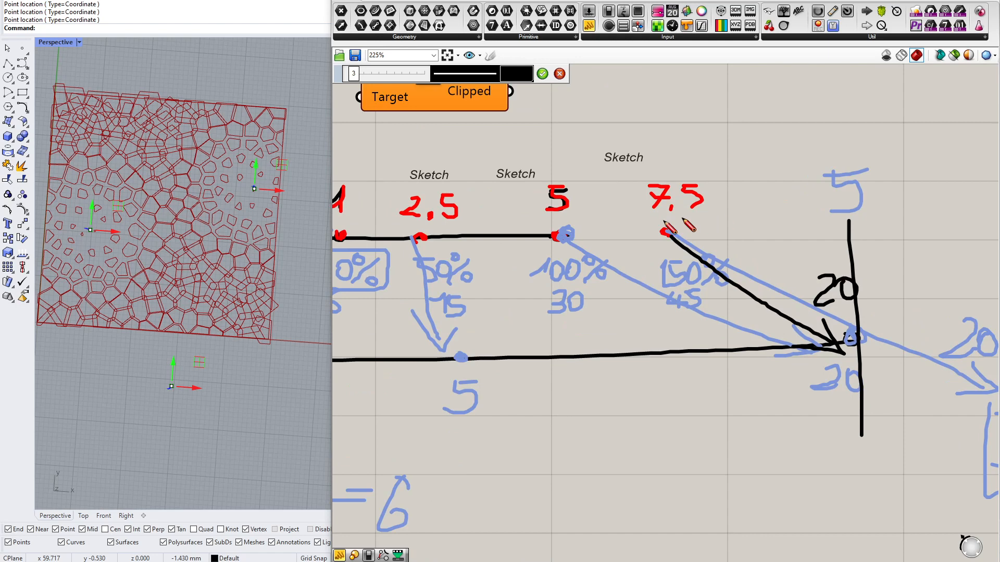
scroll(706, 221, down, 3)
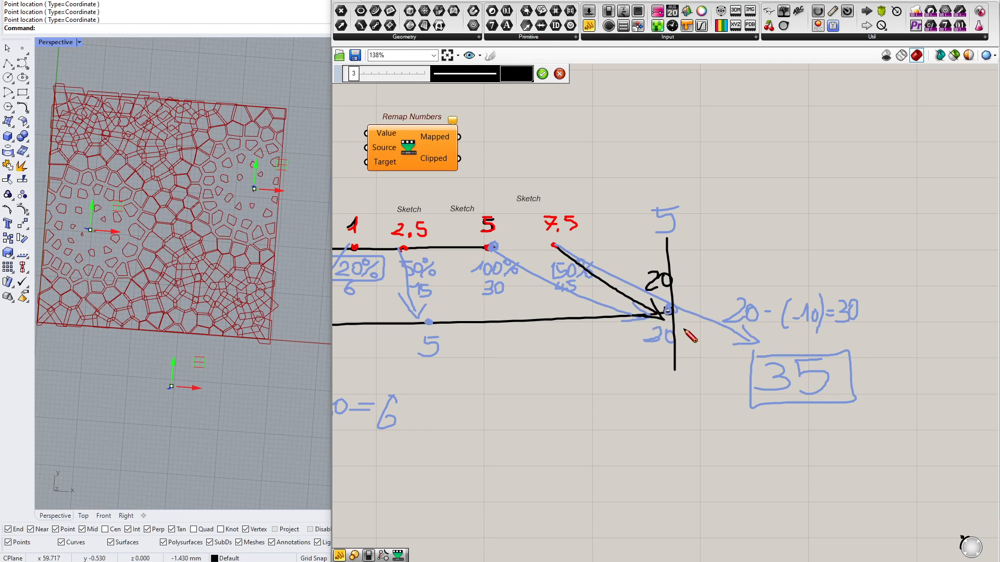
click(558, 74)
Wire Remap Numbers' Clipped output into Scale's Factor input in place of the Mapped output
scroll(698, 179, down, 8)
right_drag(438, 258, 605, 257)
scroll(608, 261, up, 8)
drag(522, 307, 656, 186)
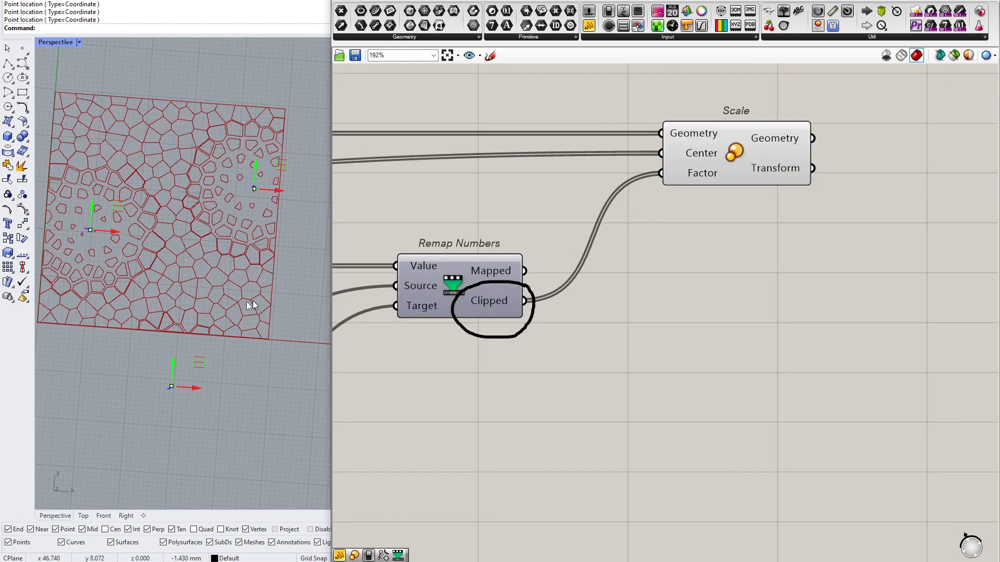
scroll(196, 281, up, 10)
scroll(204, 258, down, 7)
Move the lowest attractor point back up inside the rectangle and view the resulting pattern from a rotated angle
right_drag(432, 307, 859, 264)
right_drag(419, 281, 618, 304)
right_drag(452, 293, 615, 298)
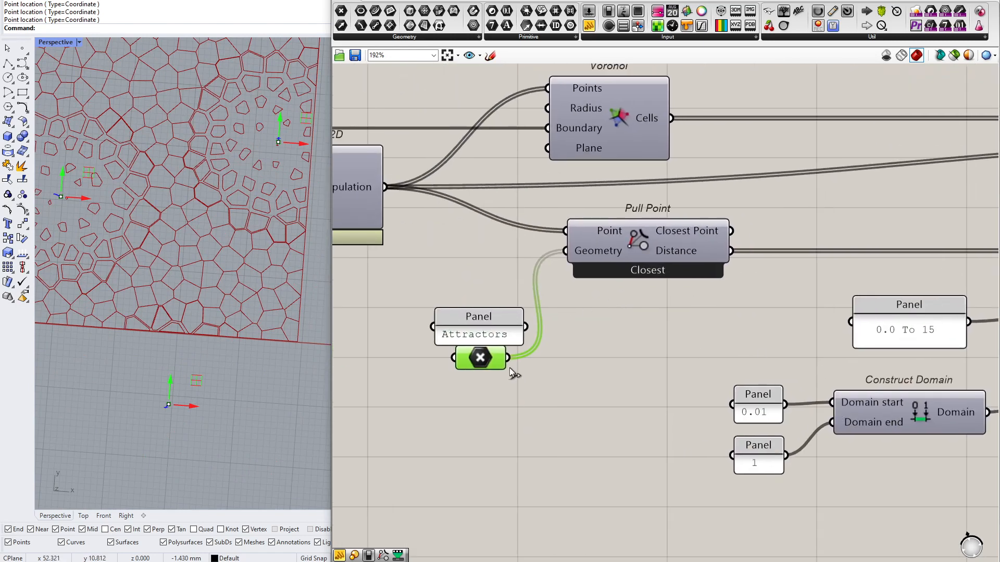
drag(169, 389, 188, 268)
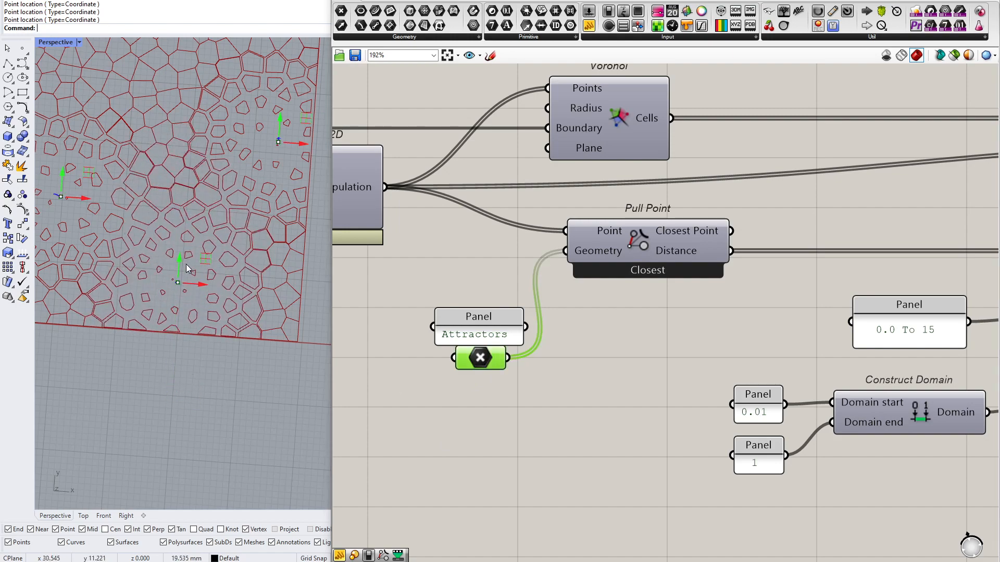
shift+right_drag(76, 147, 143, 230)
drag(132, 267, 153, 162)
scroll(148, 167, down, 3)
shift+right_drag(321, 209, 173, 198)
Add a second Construct Domain component over the 0.0 To 15 panel
right_drag(765, 330, 510, 304)
right_drag(698, 364, 580, 363)
double_click(523, 243)
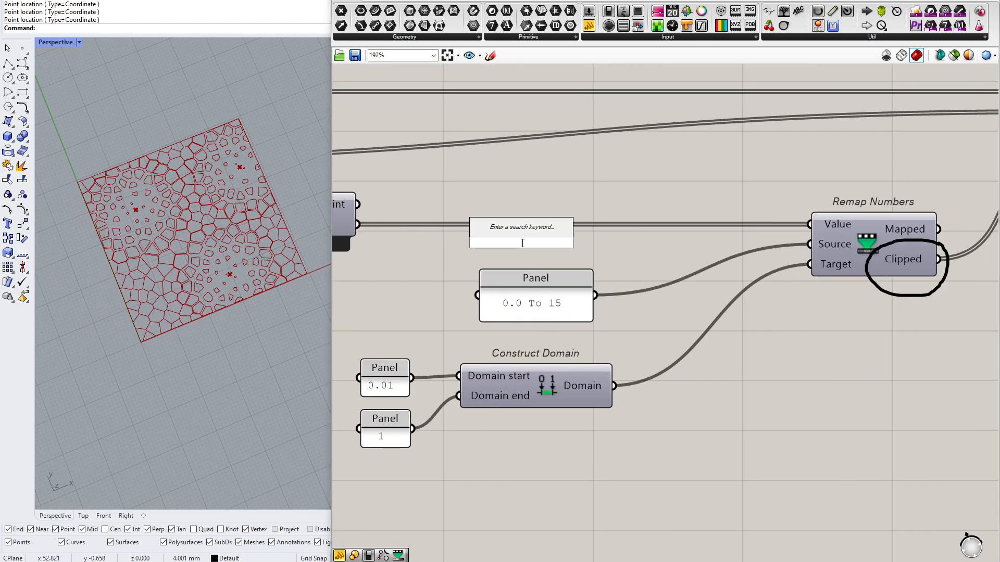
text(construct)
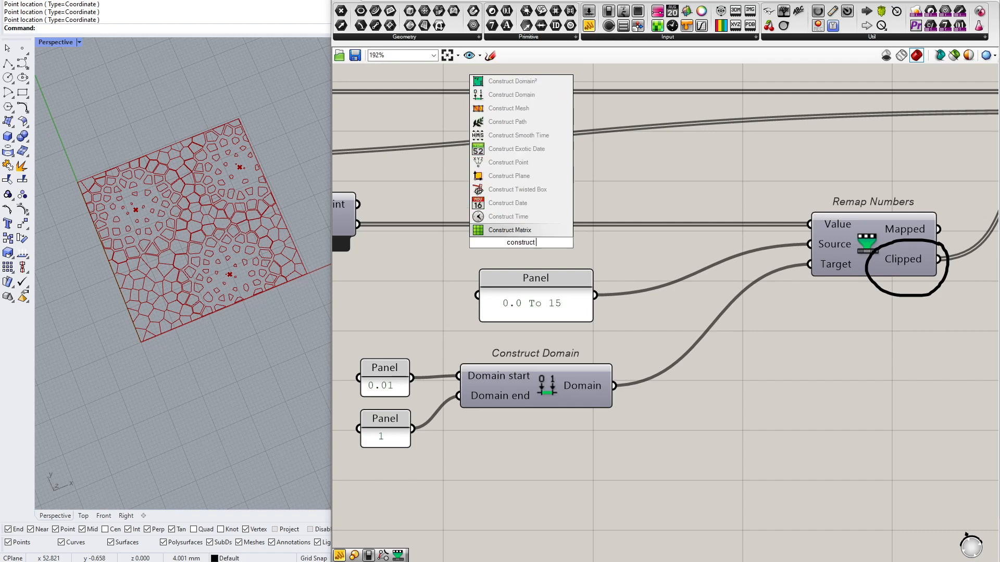
key(Return)
drag(521, 243, 513, 280)
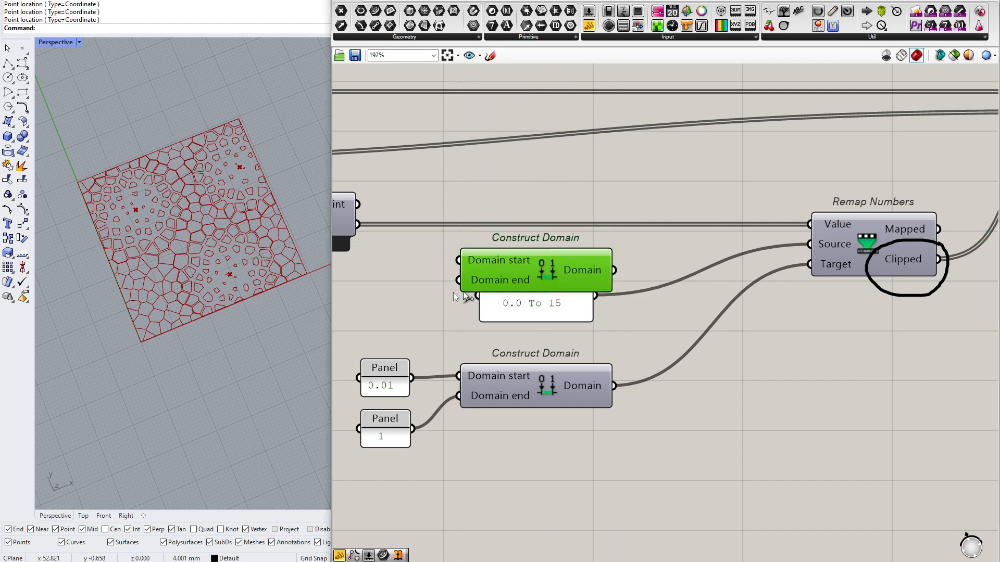
Add a panel containing 0 and wire it into the new Construct Domain's Domain start input
double_click(386, 274)
text(0)
key(Return)
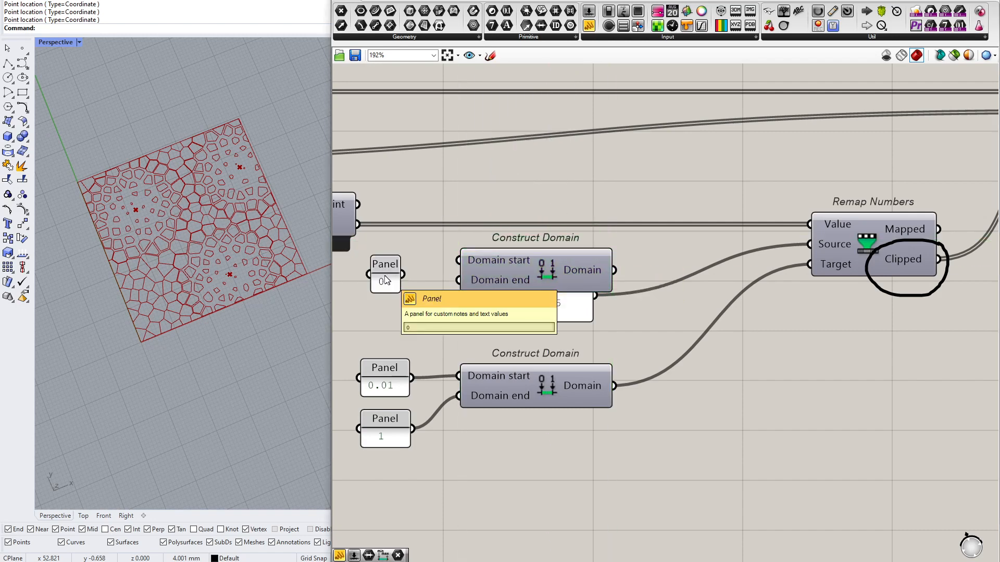
drag(403, 274, 538, 298)
Add a number slider set to 10.0 below the 0 panel and try to wire it to Domain end
double_click(399, 331)
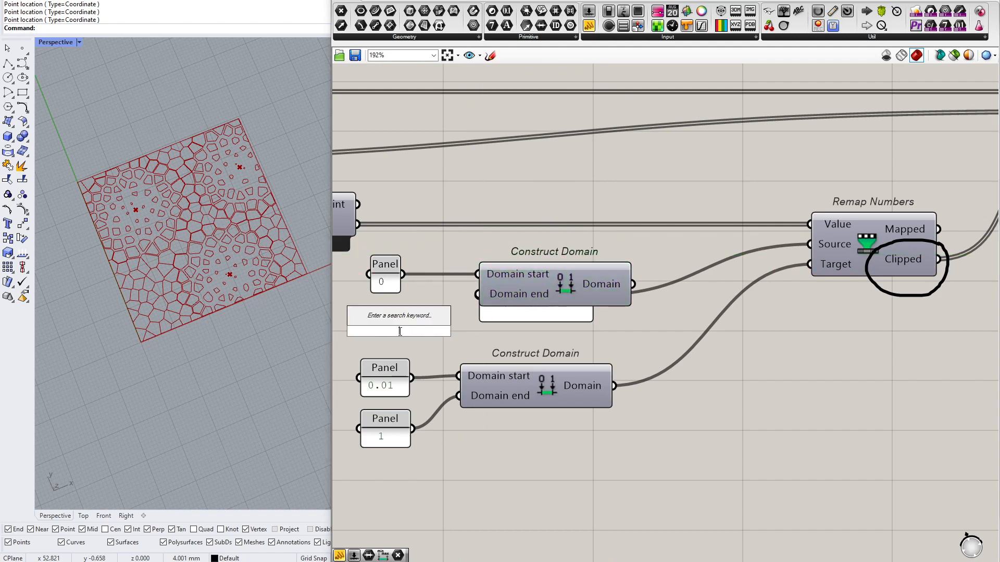
text(10.0<)
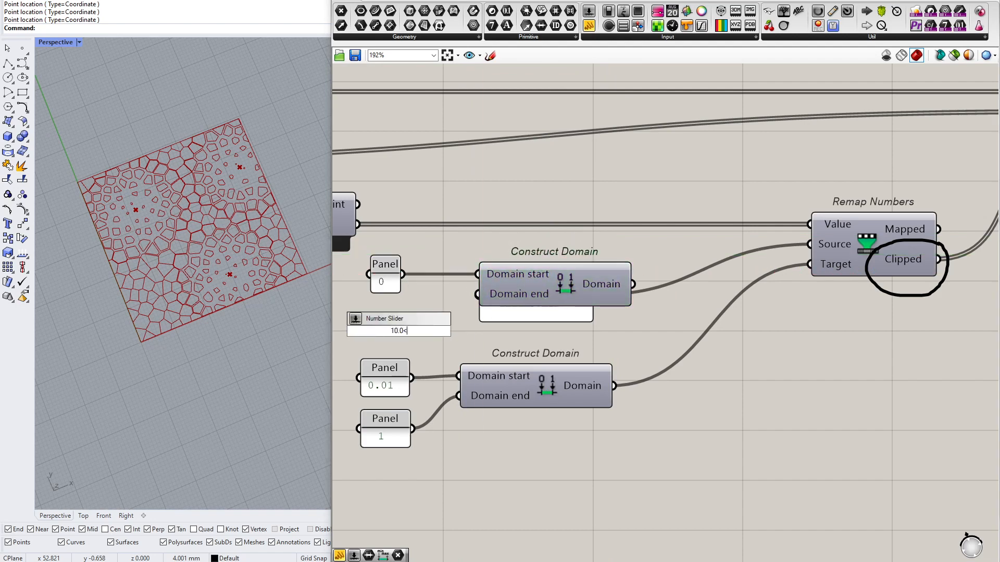
key(Return)
drag(443, 332, 477, 295)
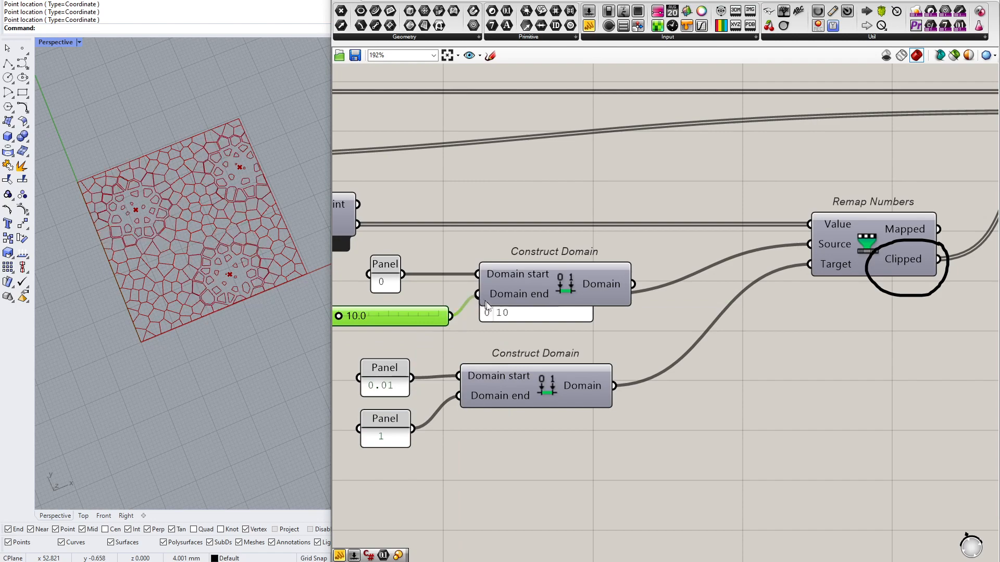
Delete the panel hidden behind the new Construct Domain and wire the slider into its Domain end input
click(495, 313)
key(Delete)
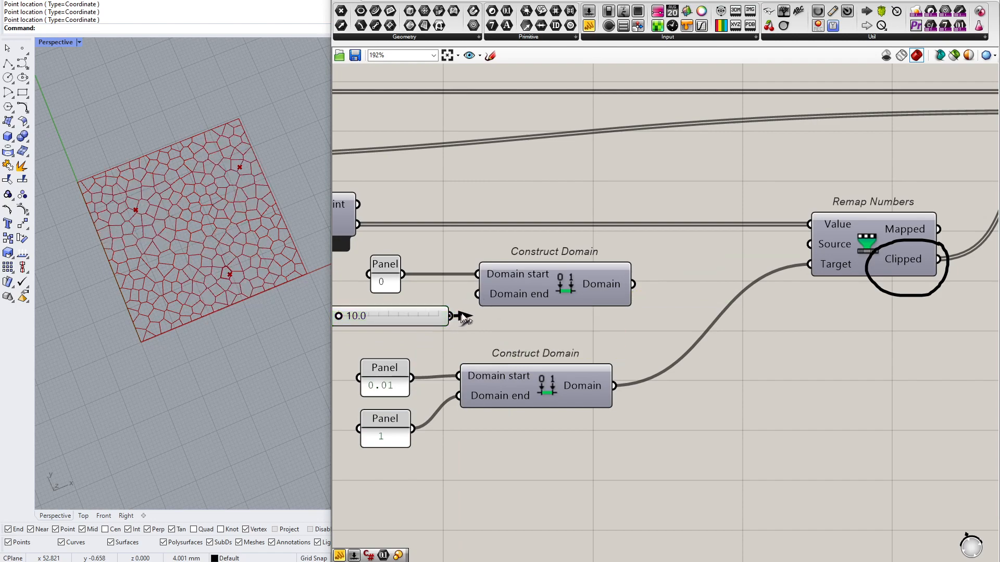
drag(463, 316, 478, 294)
Wire the new Construct Domain into Remap Numbers' Source input and set the range slider to 13.2
drag(574, 292, 582, 306)
drag(657, 296, 809, 244)
drag(599, 299, 591, 285)
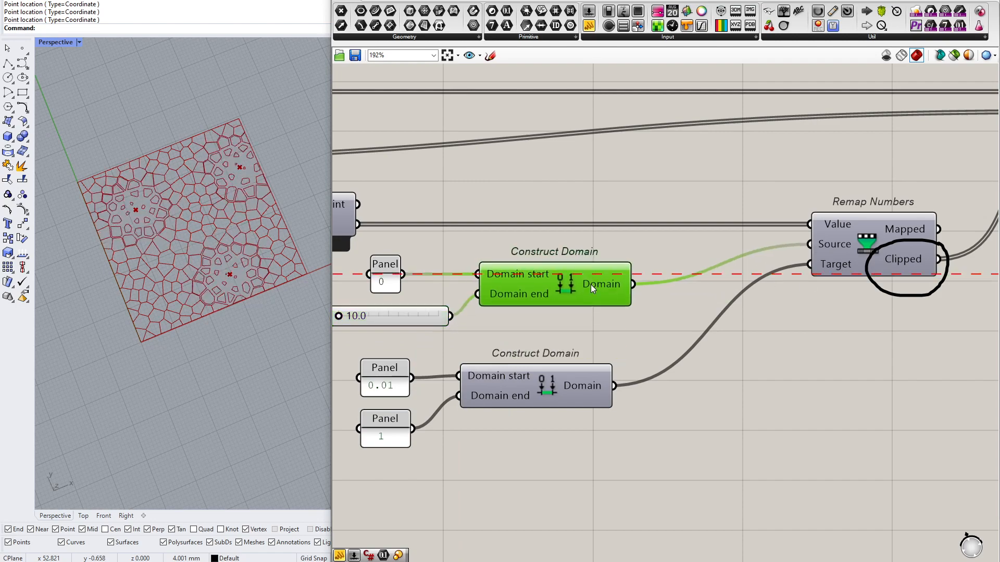
drag(339, 316, 371, 316)
click(460, 245)
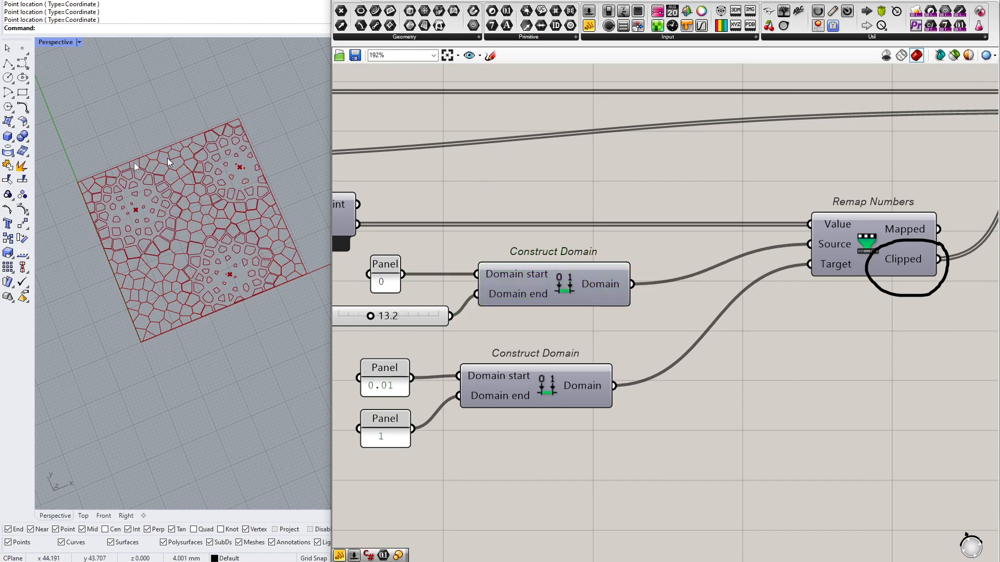